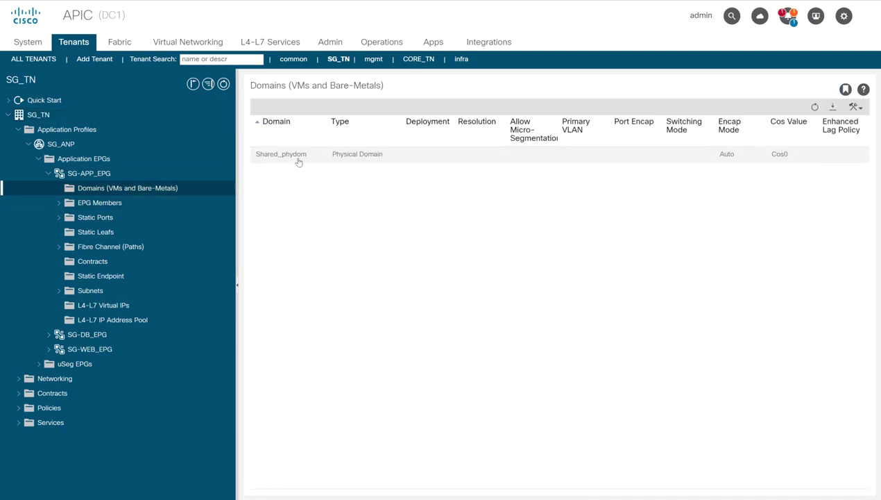
Check SG-APP_EPG's two vPC static ports on vlan-1241 (trunk, On Demand), then collapse the branch.
click(58, 219)
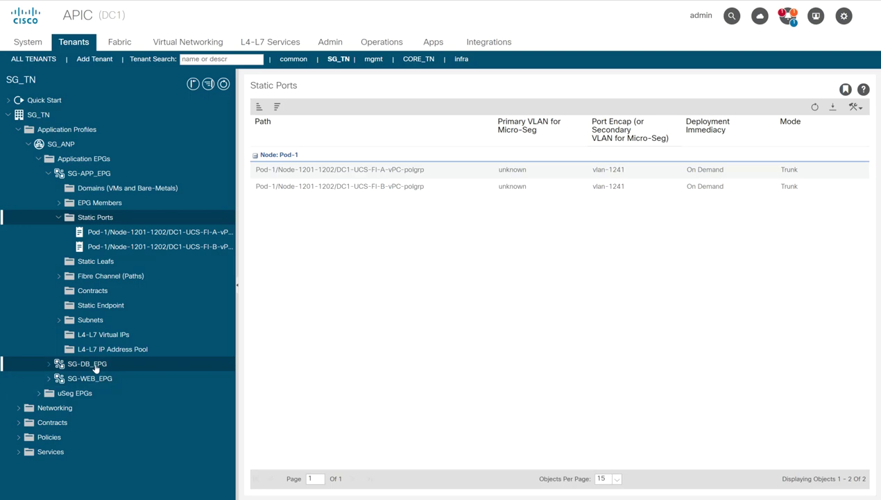
click(58, 217)
click(47, 174)
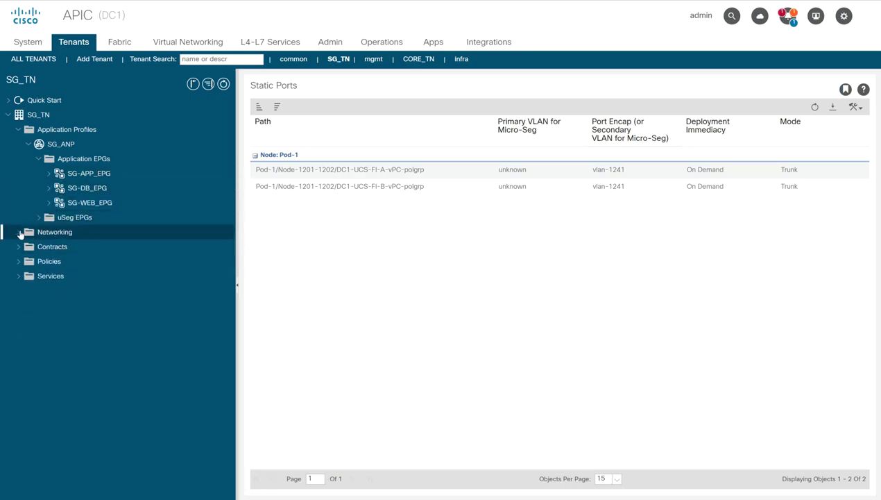
Open SG-APP_BD's Policy > L3 Configurations under Networking > Bridge Domains.
click(19, 232)
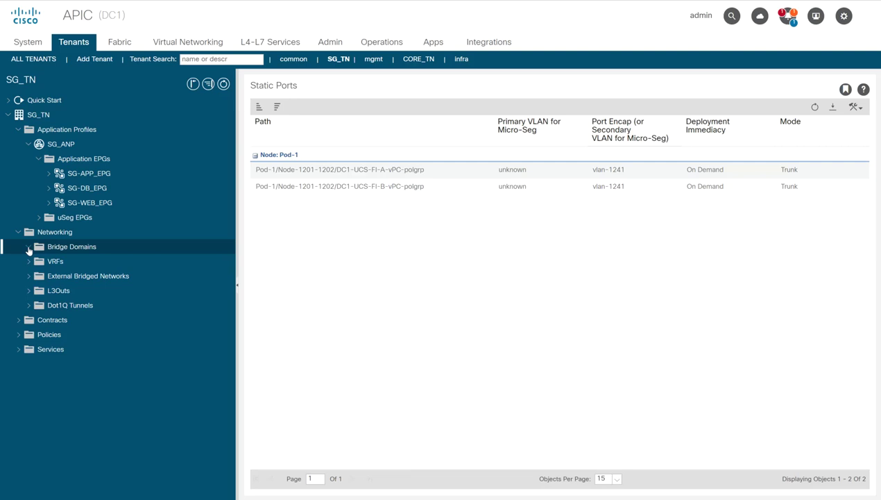
click(28, 246)
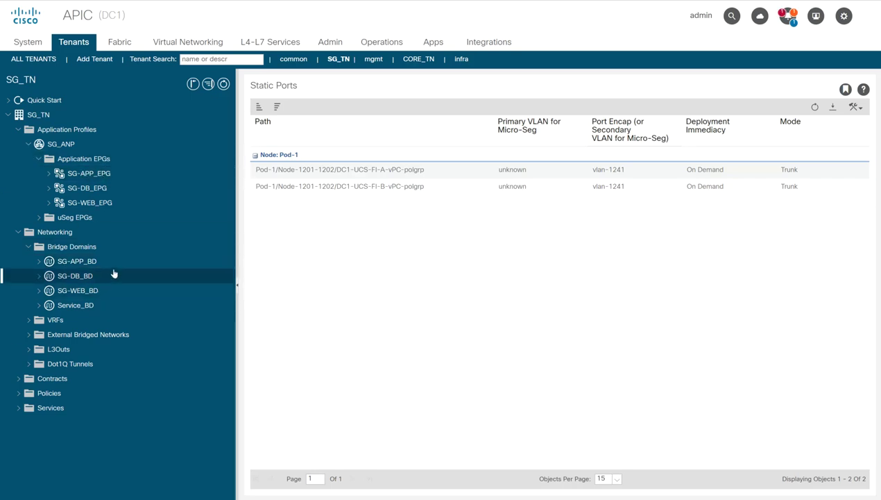
click(39, 265)
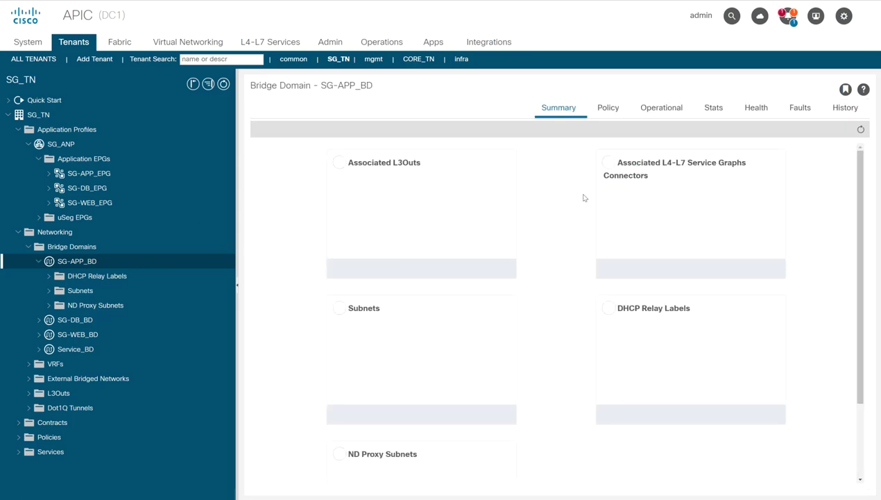
click(625, 113)
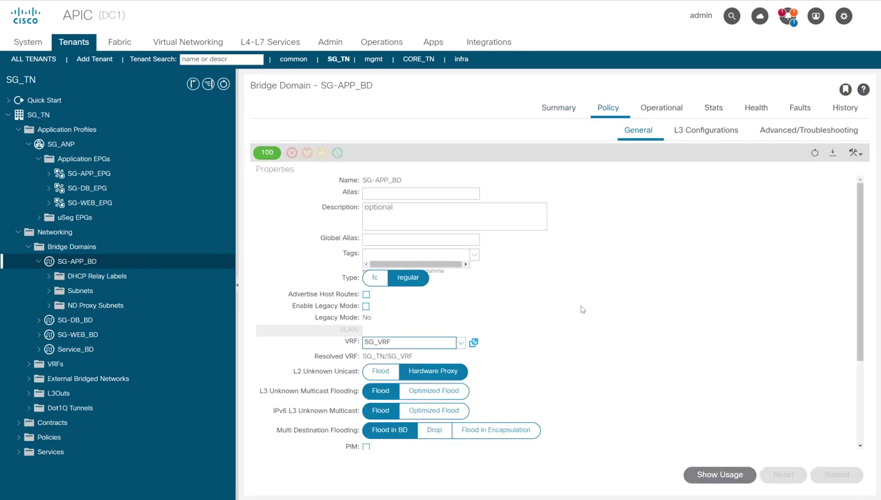
click(702, 130)
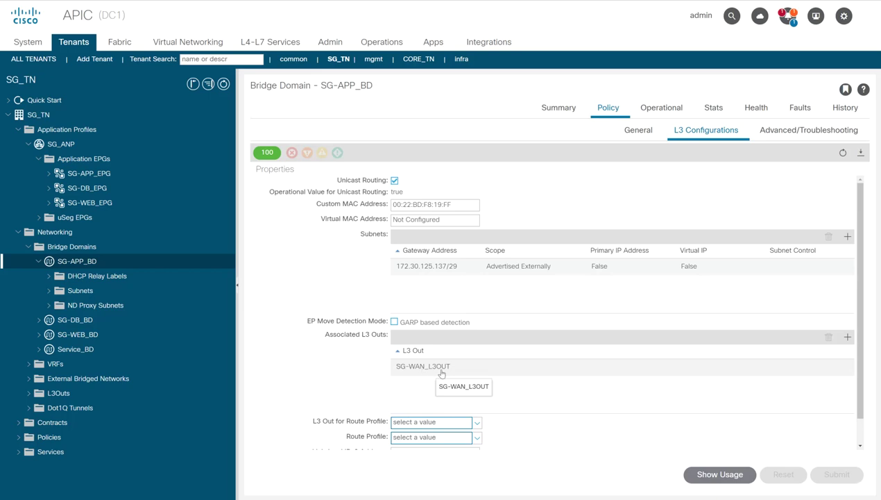
click(39, 262)
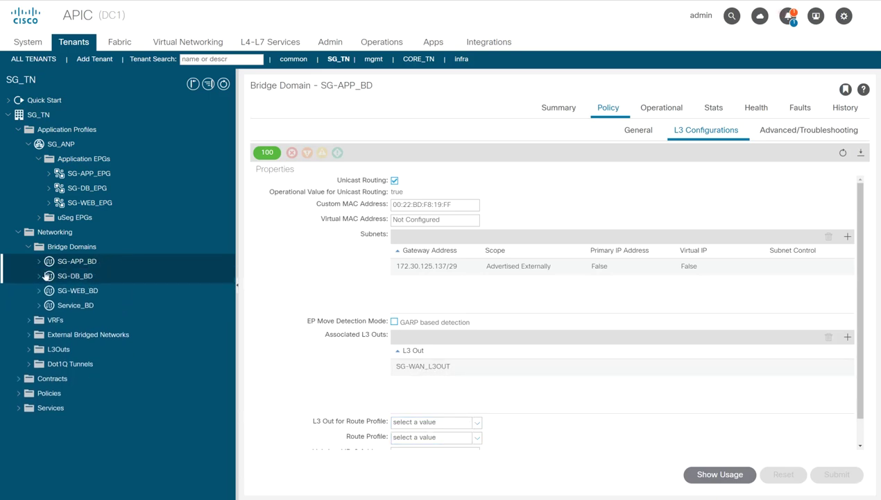
Expand subnets: DB 172.30.125.145/29, APP 172.30.125.137/29, WEB 172.30.125.129/29.
click(40, 276)
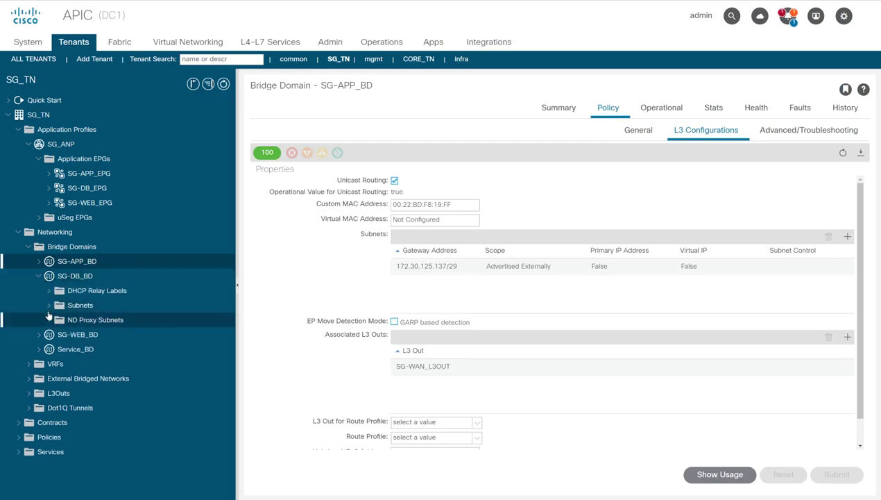
click(50, 305)
click(40, 262)
click(45, 290)
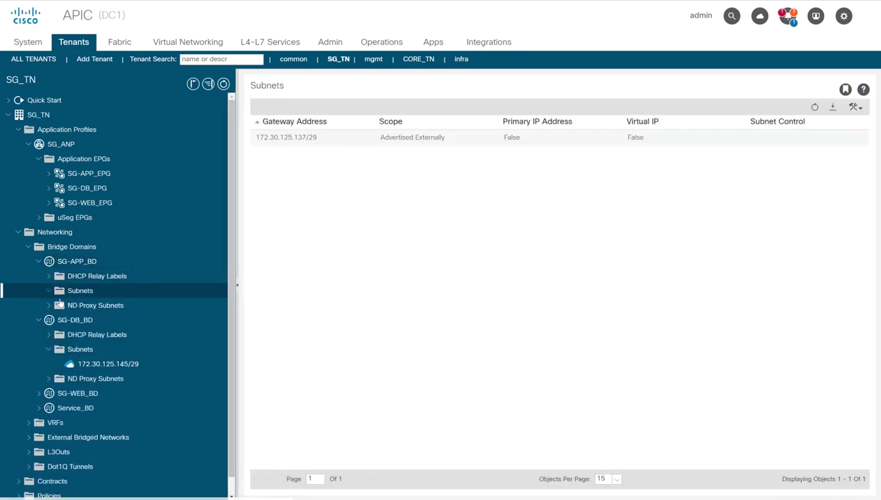
scroll(34, 347, down, 1)
click(40, 376)
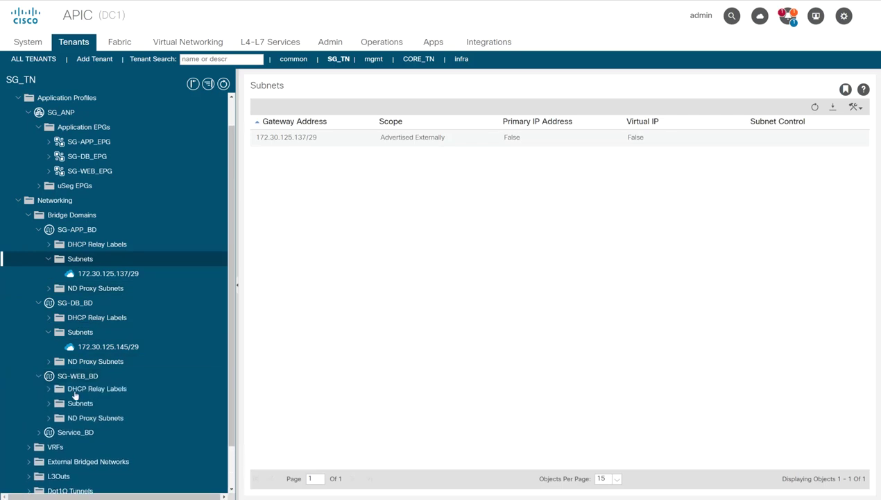
click(49, 405)
scroll(95, 394, down, 2)
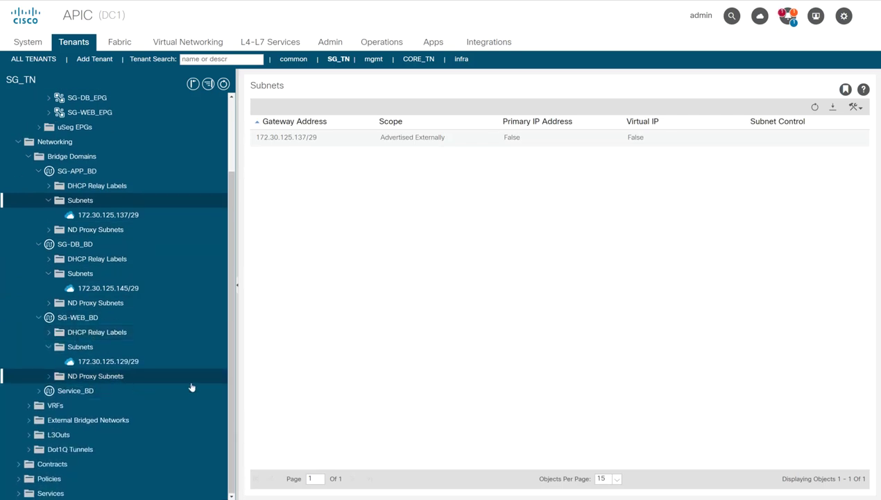
Collapse the three SG bridge domains and open the Service_BD bridge domain summary.
click(39, 174)
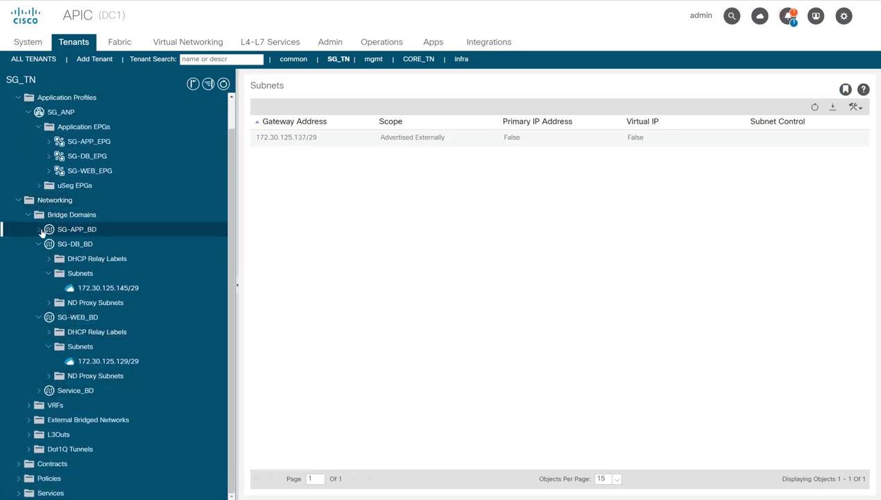
click(38, 245)
click(38, 290)
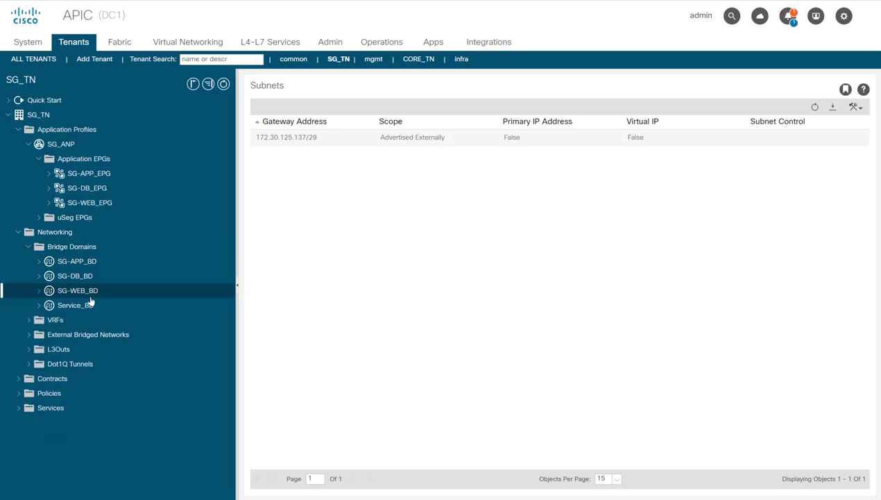
click(38, 305)
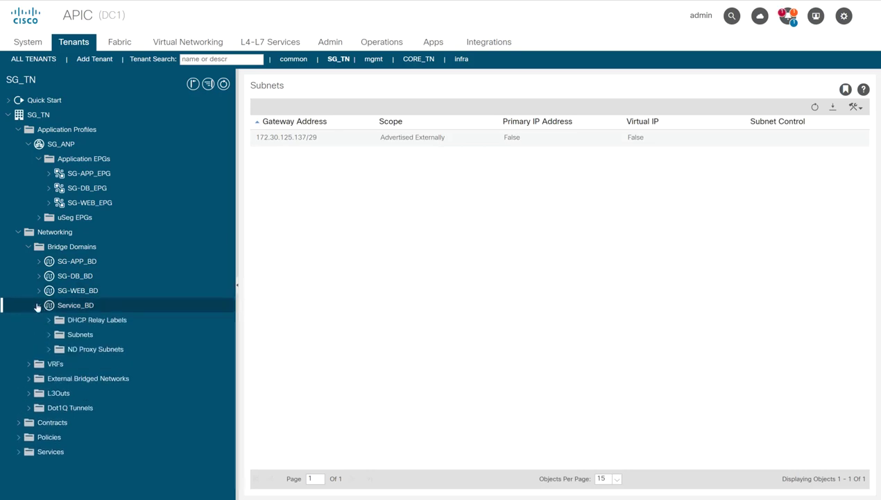
click(83, 309)
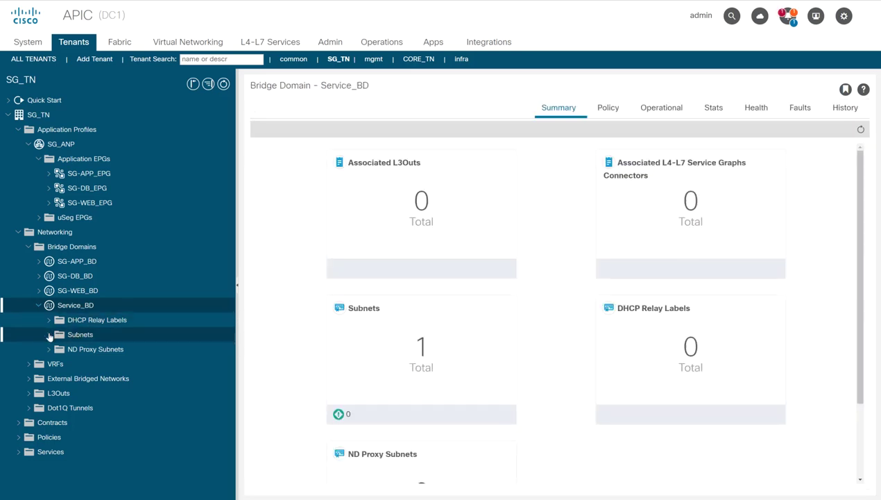
Review Service_BD's general policy: flooding enabled and data-plane learning off.
click(50, 335)
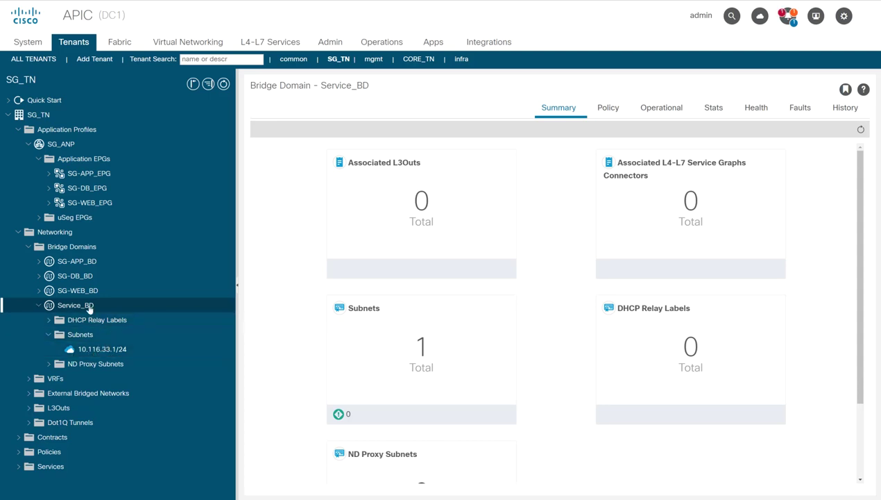
click(608, 109)
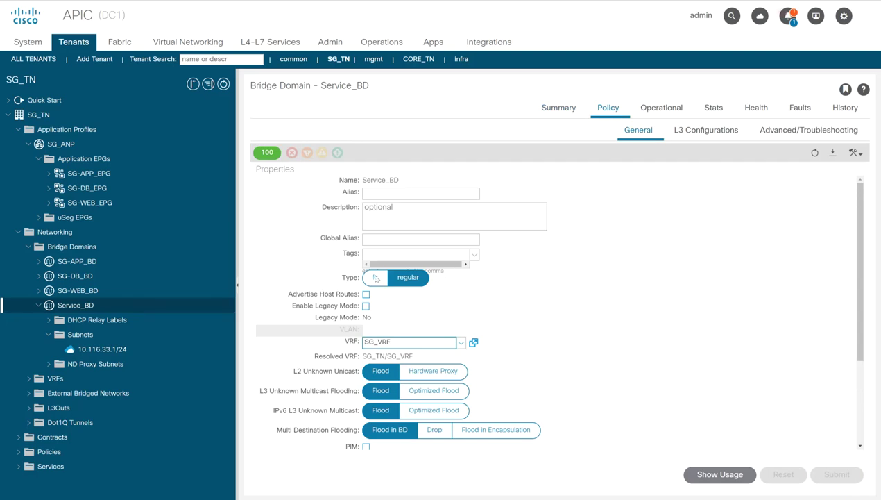
scroll(842, 229, down, 2)
scroll(845, 208, up, 2)
scroll(842, 303, down, 2)
scroll(841, 303, up, 3)
scroll(830, 278, down, 5)
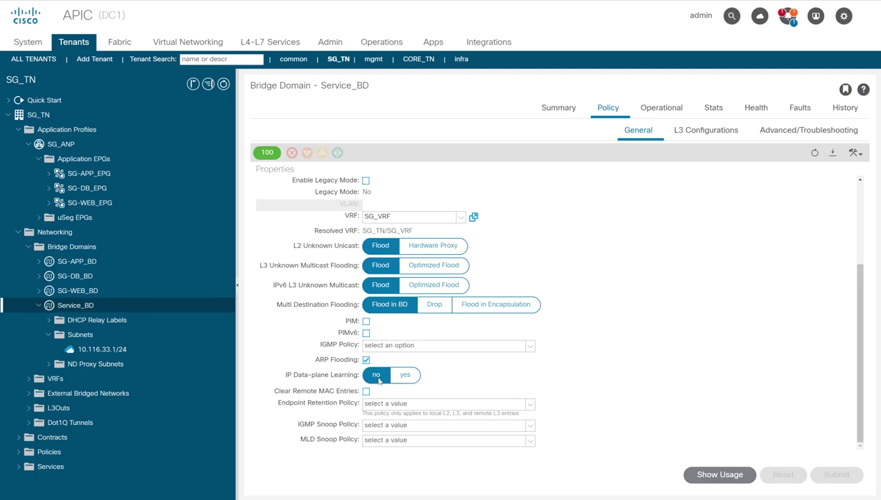
Check Service_BD's L3 settings: gateway 10.116.33.1/24 private to VRF, no L3Out.
click(705, 130)
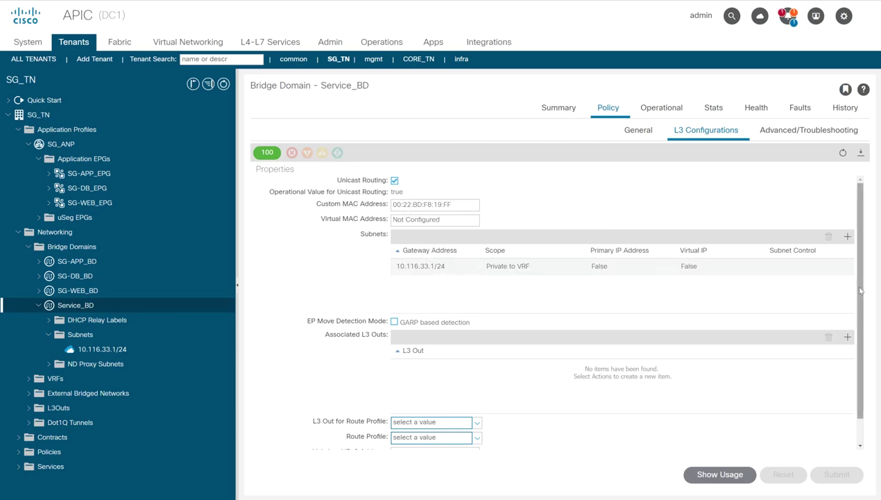
scroll(859, 255, down, 1)
scroll(859, 255, up, 1)
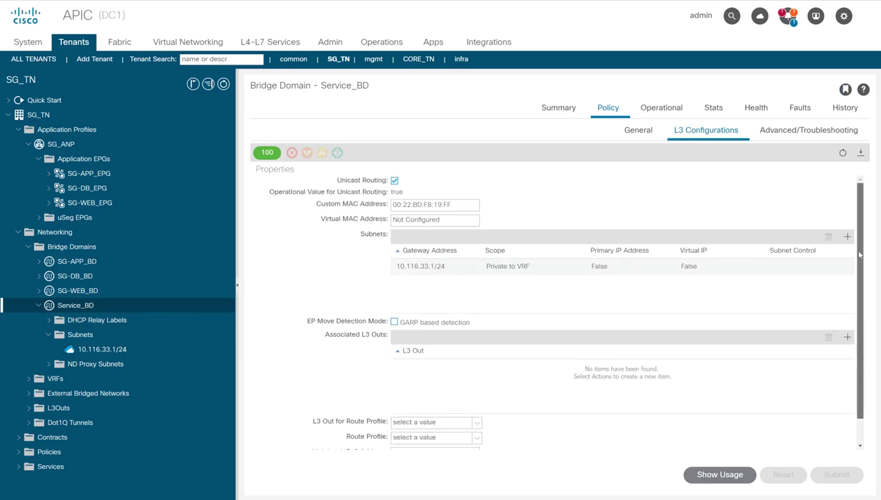
scroll(859, 255, down, 2)
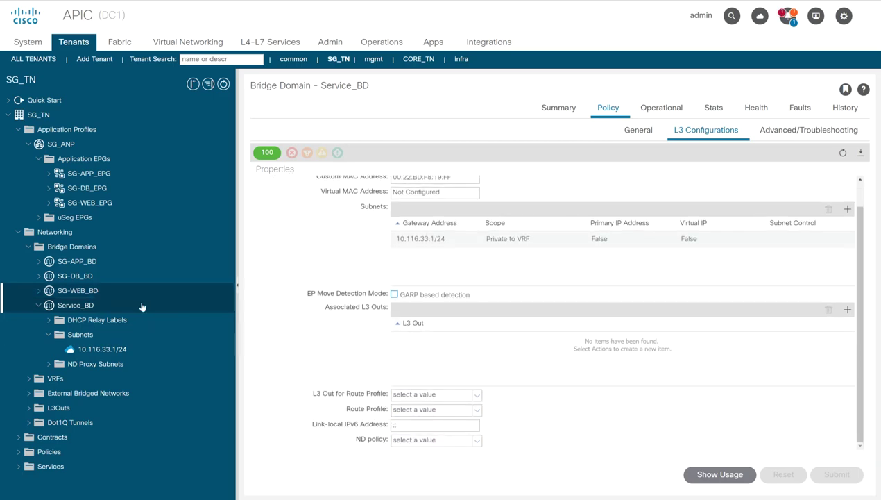
click(40, 306)
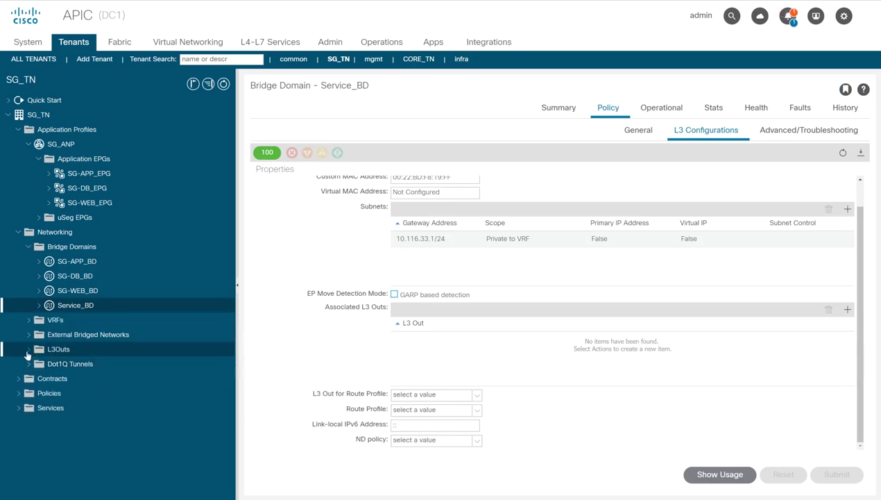
Browse SG-WAN_L3OUT's logical node profile Leaf-1201-1202_nodeprof.
click(28, 353)
click(40, 365)
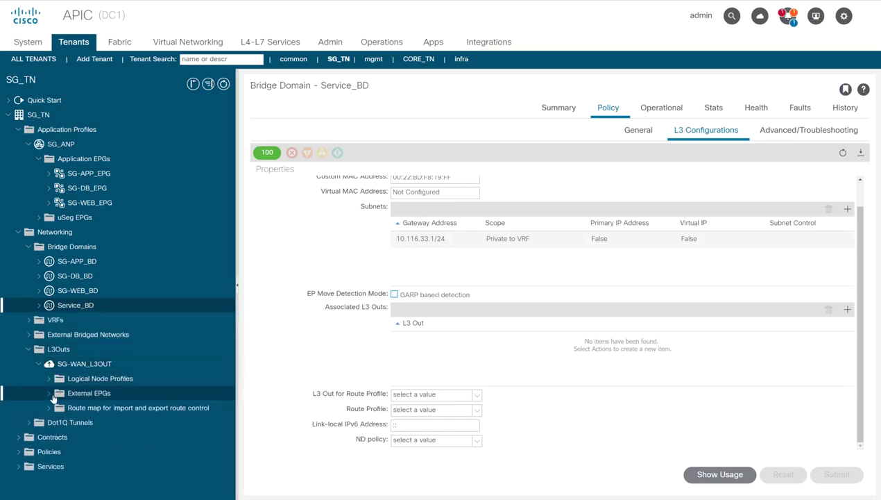
click(48, 379)
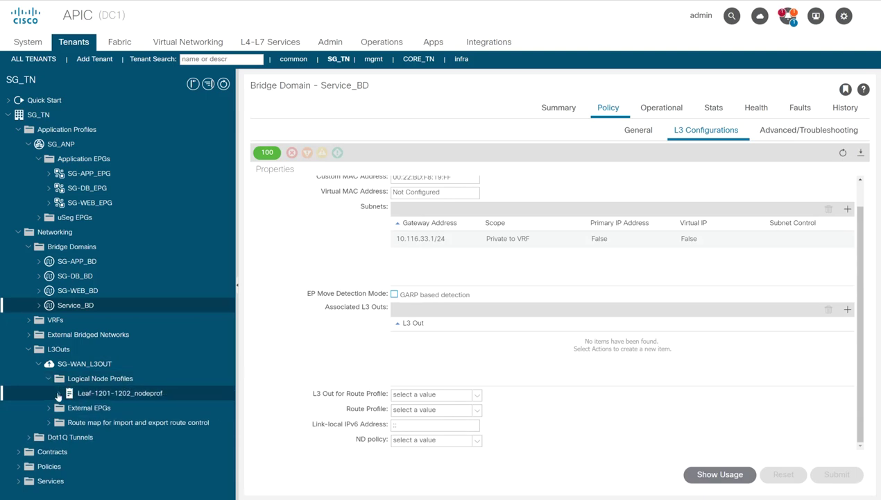
click(58, 393)
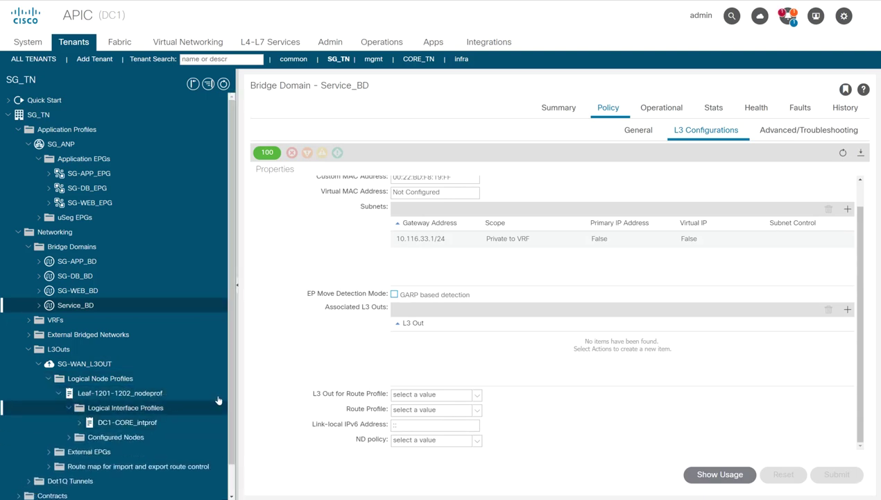
scroll(187, 425, down, 1)
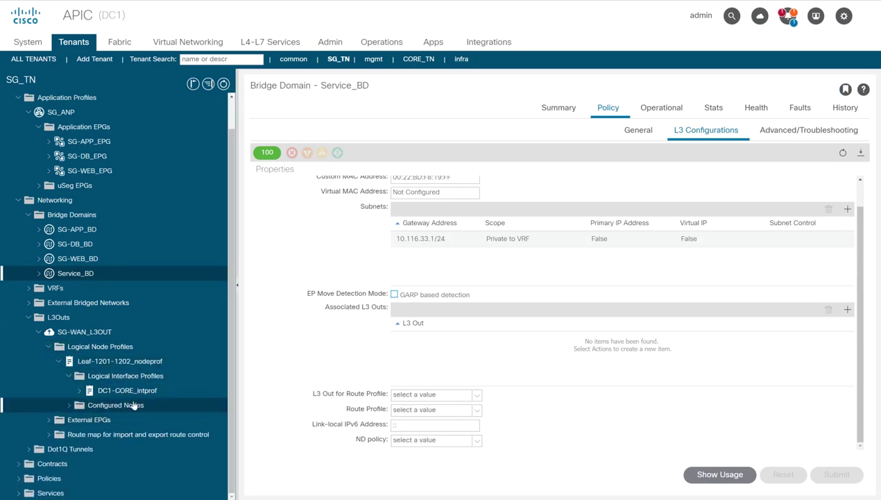
click(49, 347)
Open ALL-Nets_extEPG: subnet 0.0.0.0/0 external, providing contract WAN-out_con.
click(89, 393)
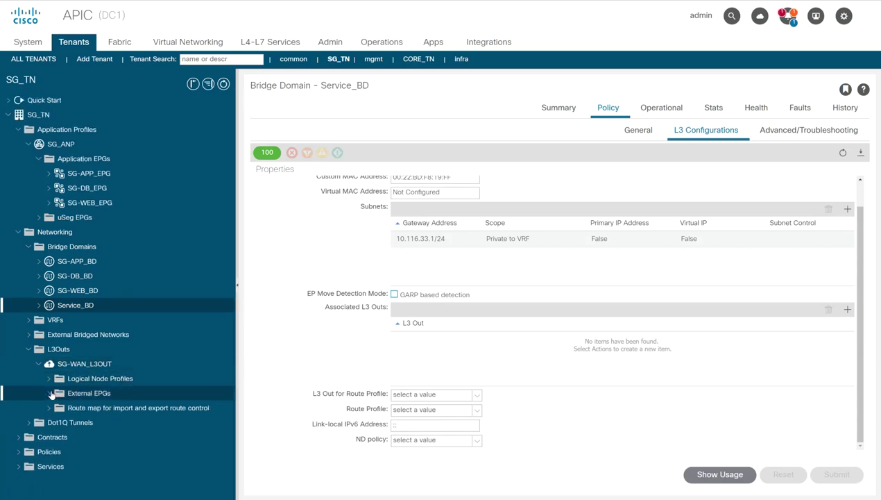
click(48, 393)
click(99, 408)
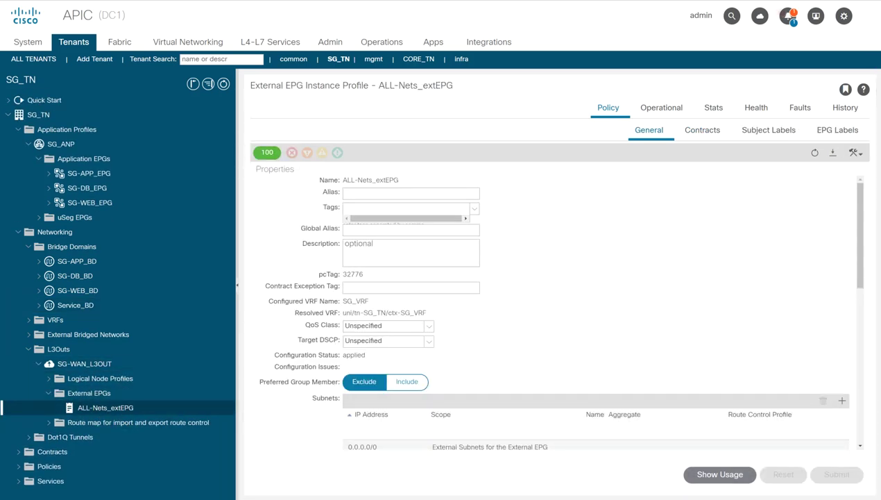
drag(860, 272, 859, 292)
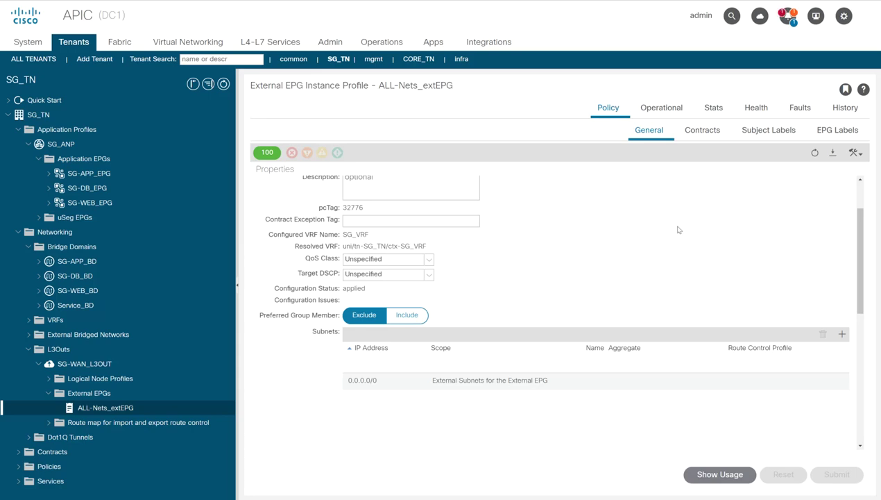
click(700, 130)
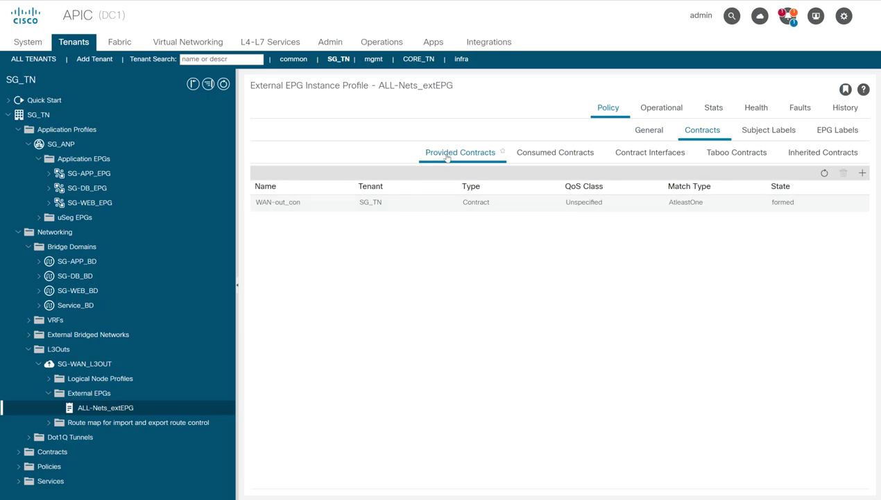
click(29, 320)
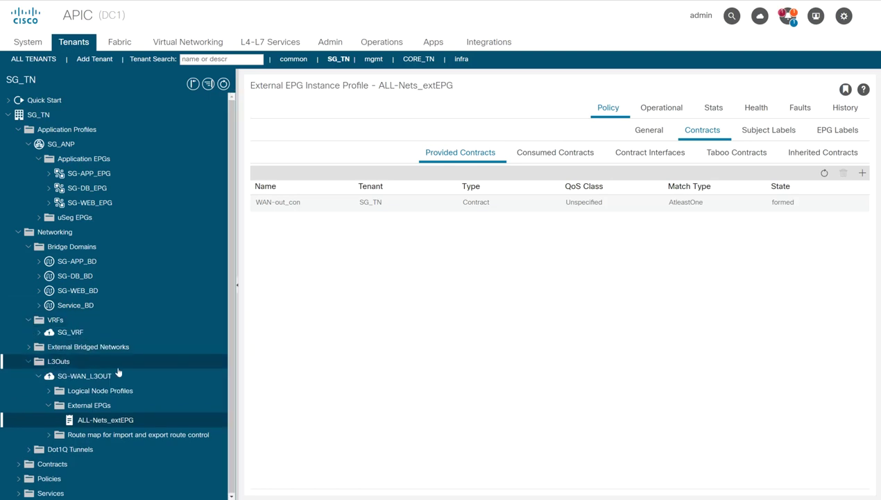
View SG_VRF's EPG Collection (vzAny) consuming WAN-out_con, then collapse VRFs and Networking.
click(41, 335)
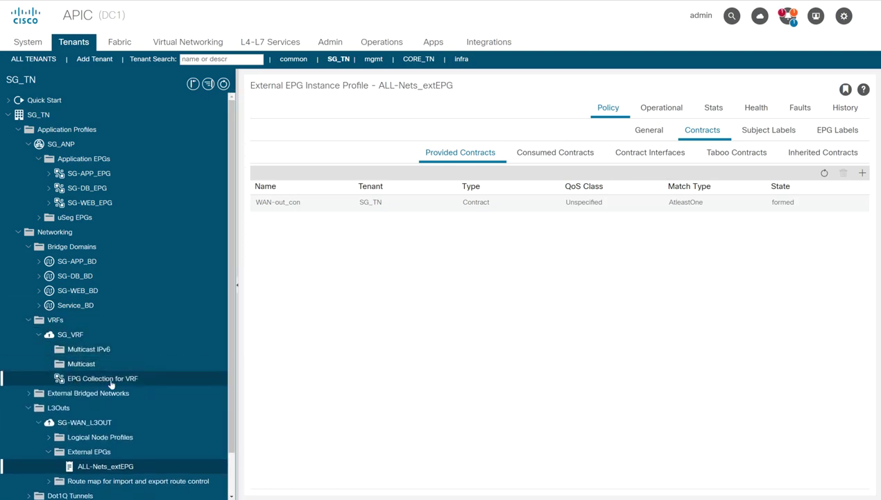
click(111, 381)
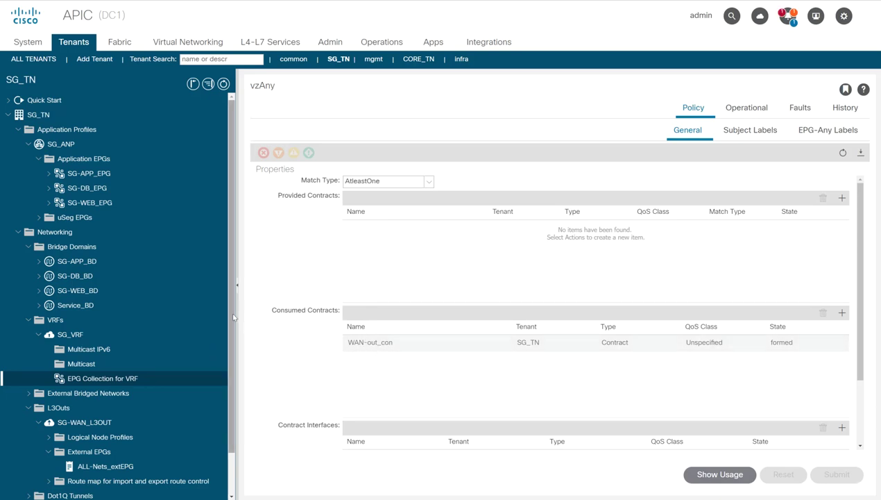
scroll(235, 401, down, 1)
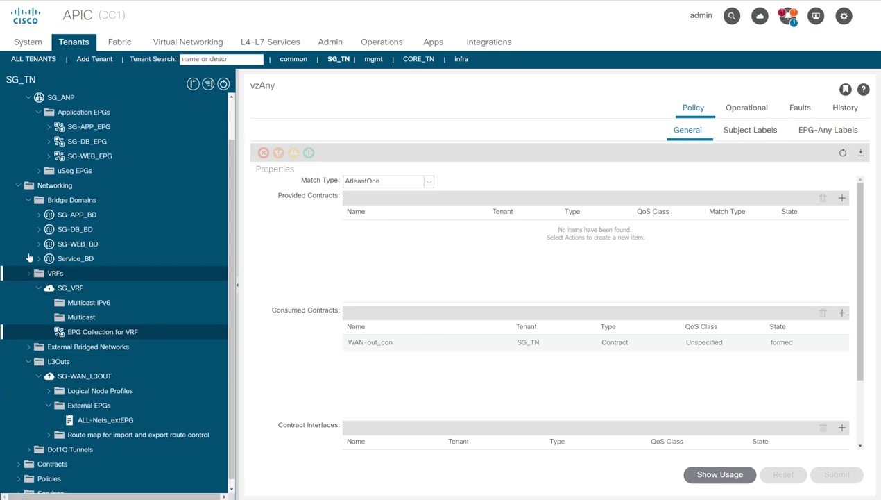
click(28, 273)
click(18, 232)
Inspect subjects of DB-services_con (any_subj), FW-inspect_con (redirect_subj) and WAN-out_con.
click(28, 144)
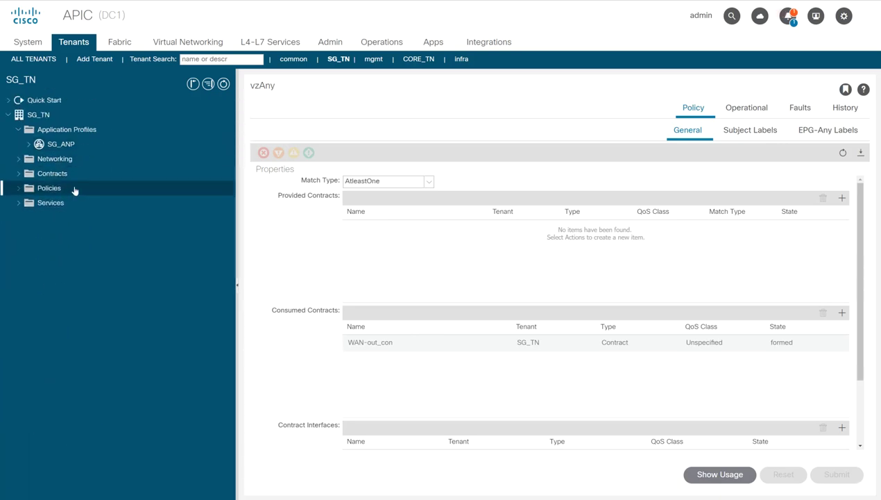
click(18, 174)
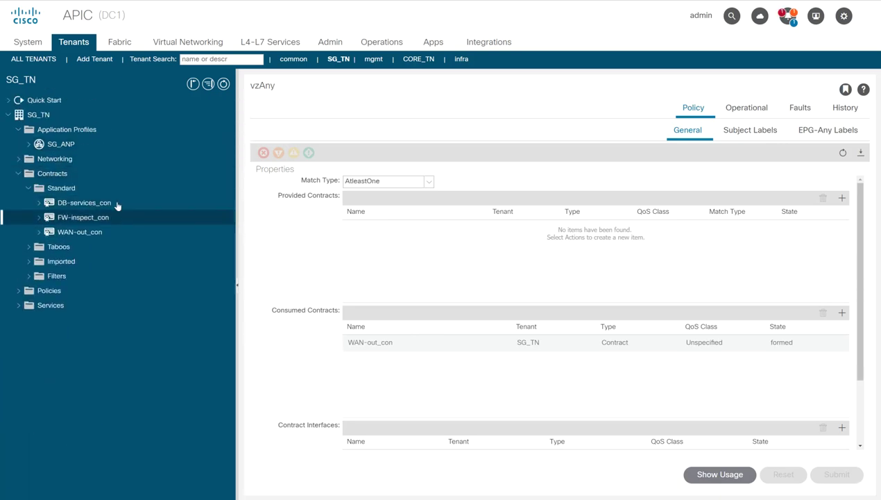
click(39, 203)
click(81, 218)
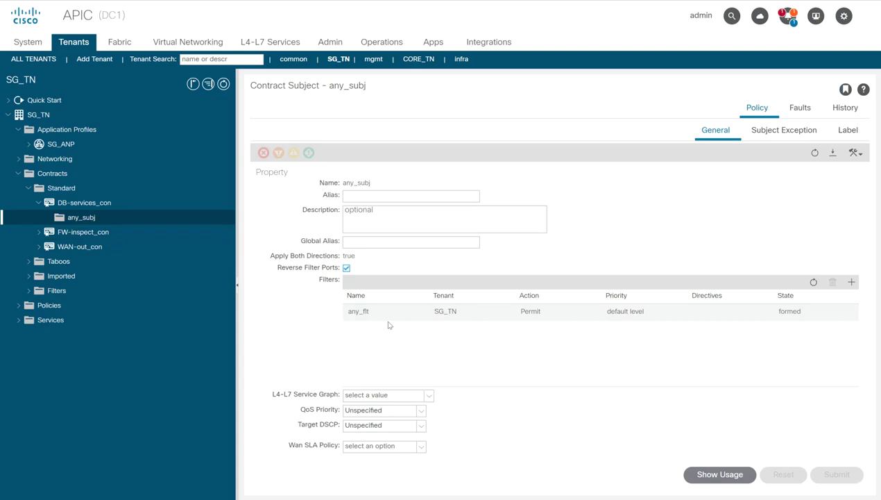
click(39, 233)
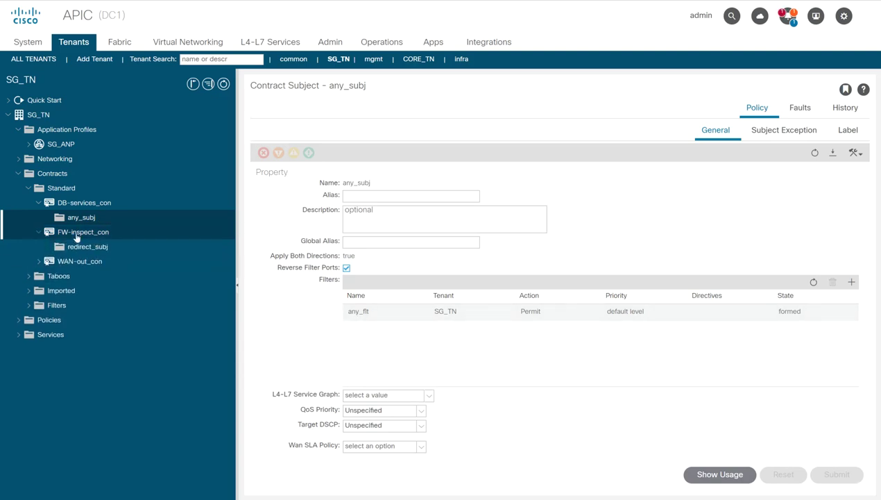
click(79, 248)
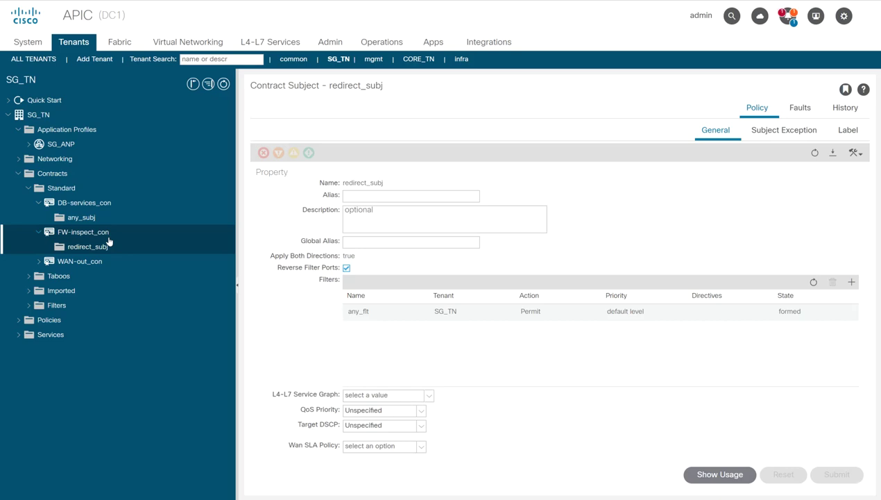
click(39, 262)
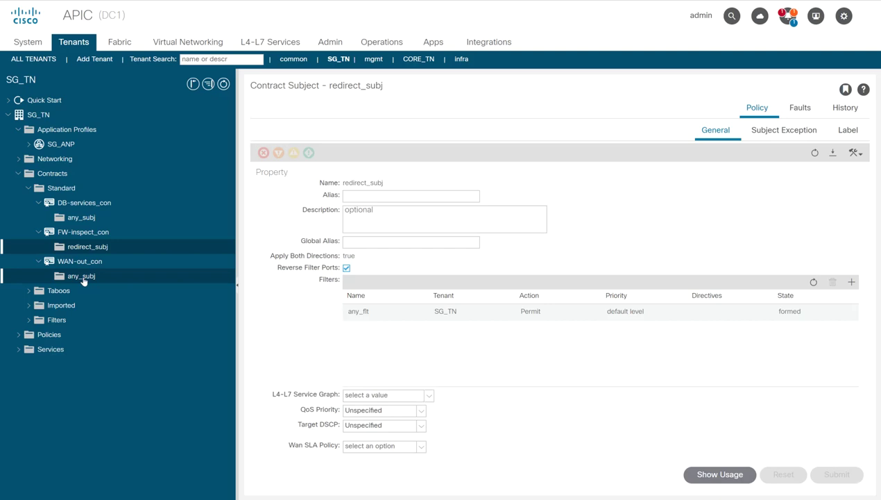
Open filter any_flt with its single default entry, then collapse the contract folders.
click(28, 320)
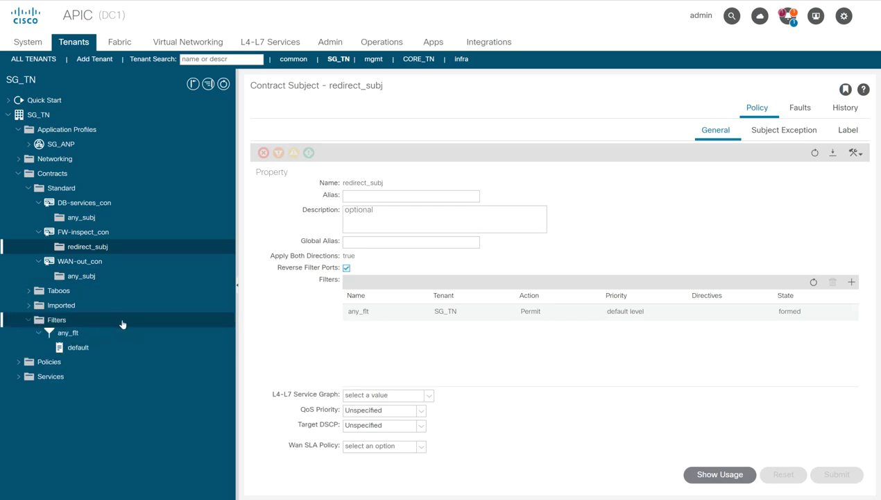
click(71, 336)
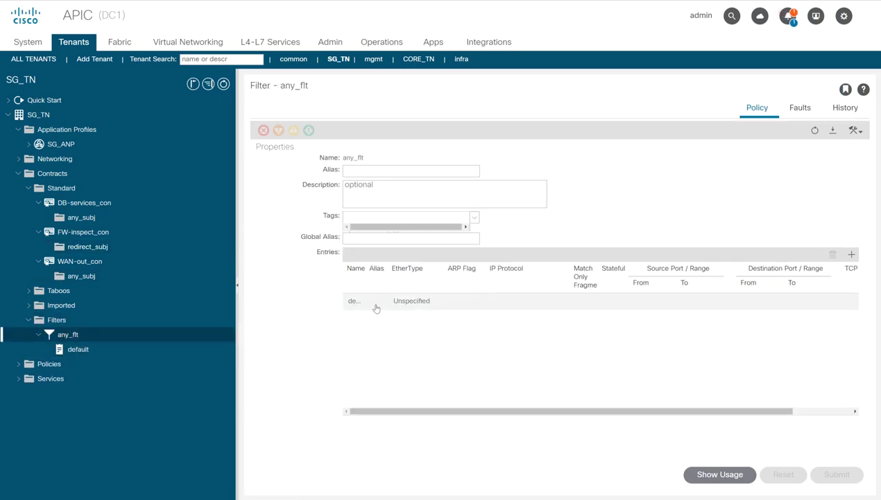
drag(366, 278, 412, 278)
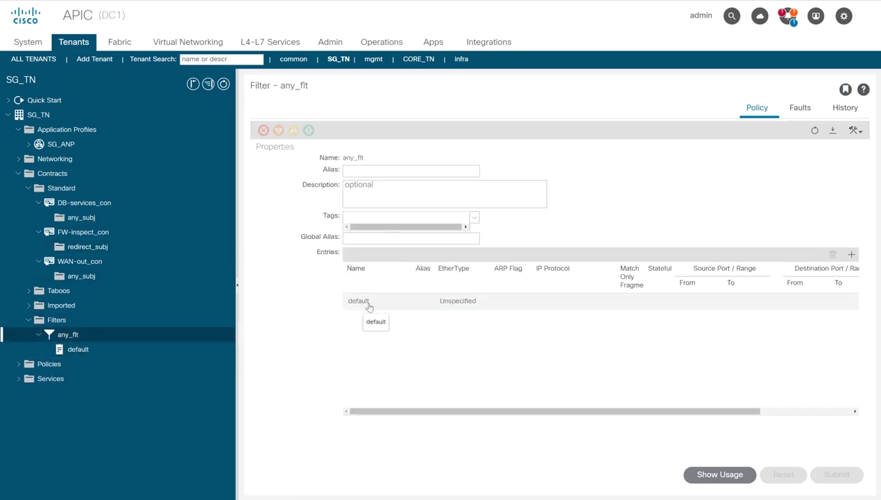
drag(728, 409, 625, 410)
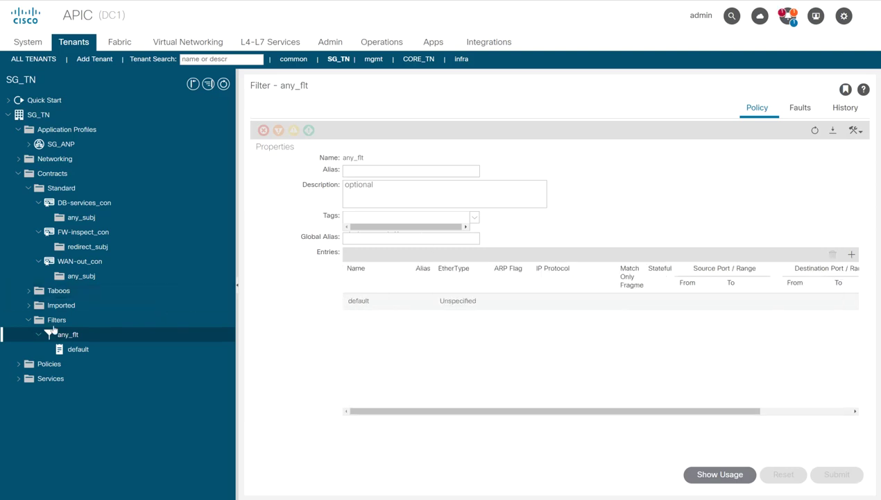
click(28, 319)
click(38, 261)
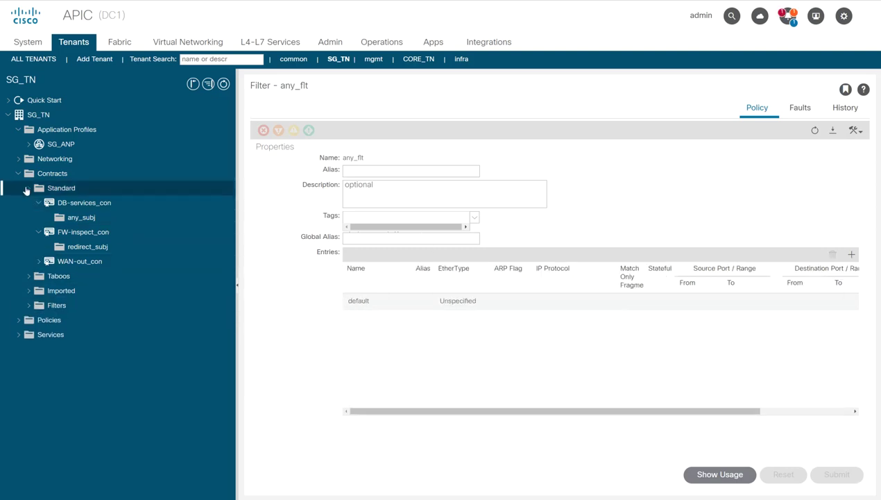
click(25, 190)
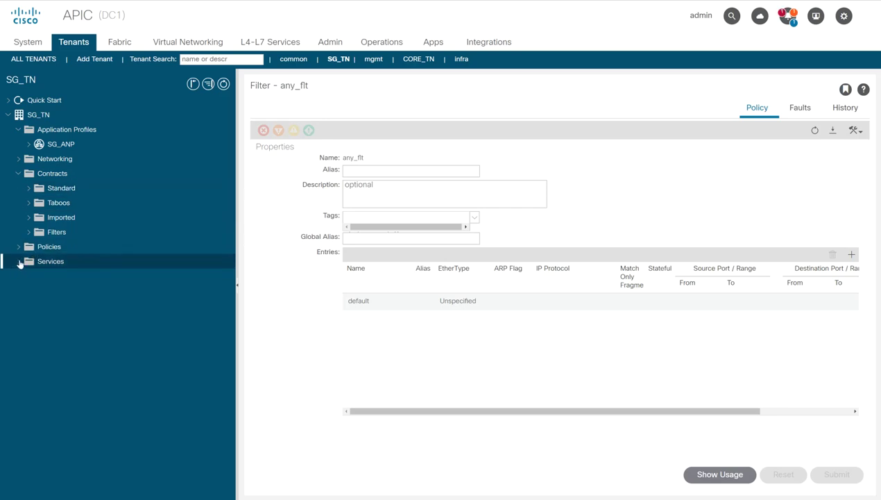
Navigate to Policies > Protocol > IP SLA > IP SLA Monitoring Policies.
click(18, 247)
drag(234, 269, 234, 396)
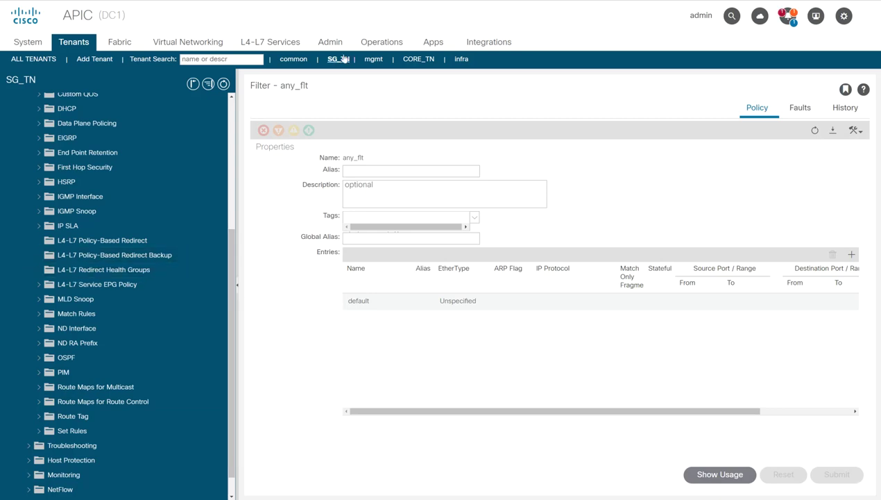
click(76, 227)
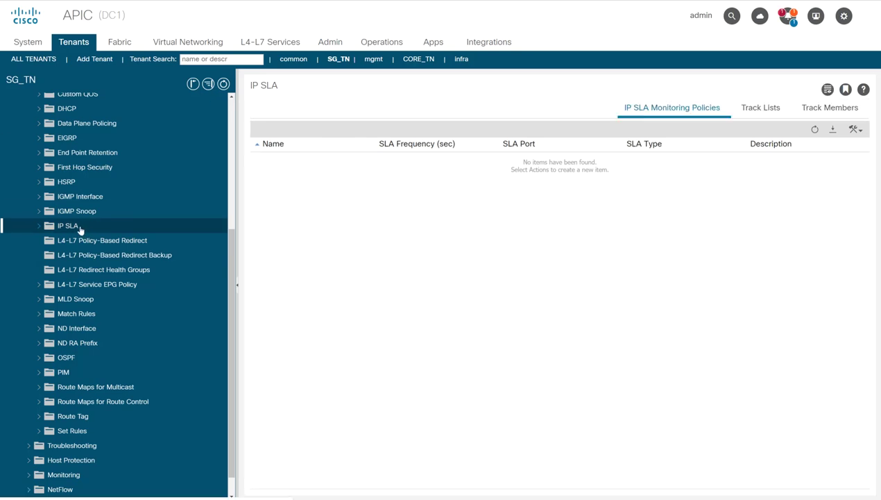
click(37, 227)
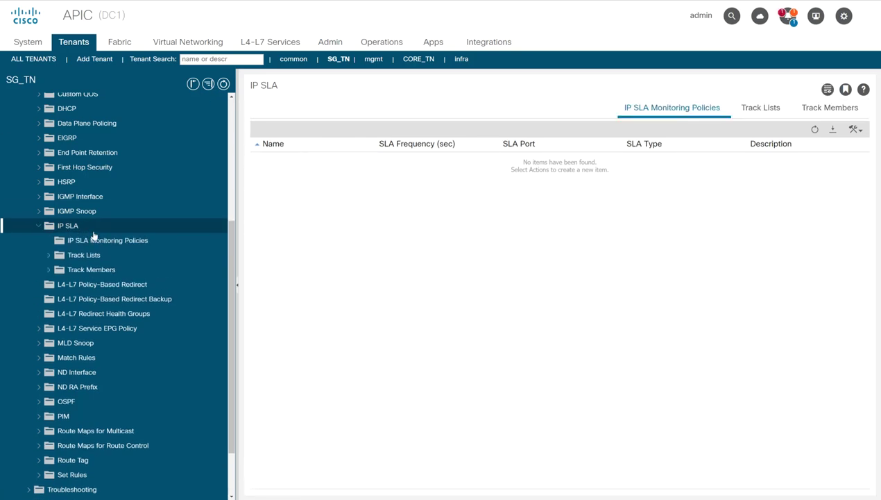
click(94, 240)
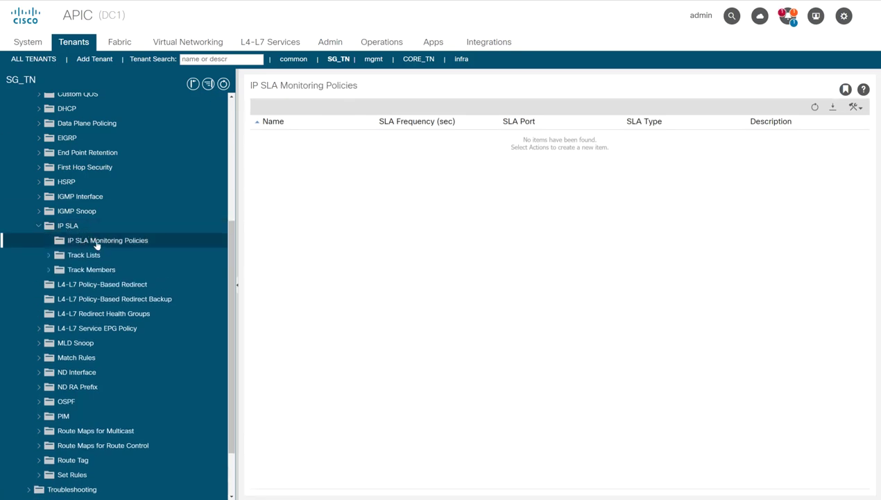
Create ICMP IP SLA monitoring policy PBR-IP-SLA_pol with SLA frequency 1.
right_click(98, 242)
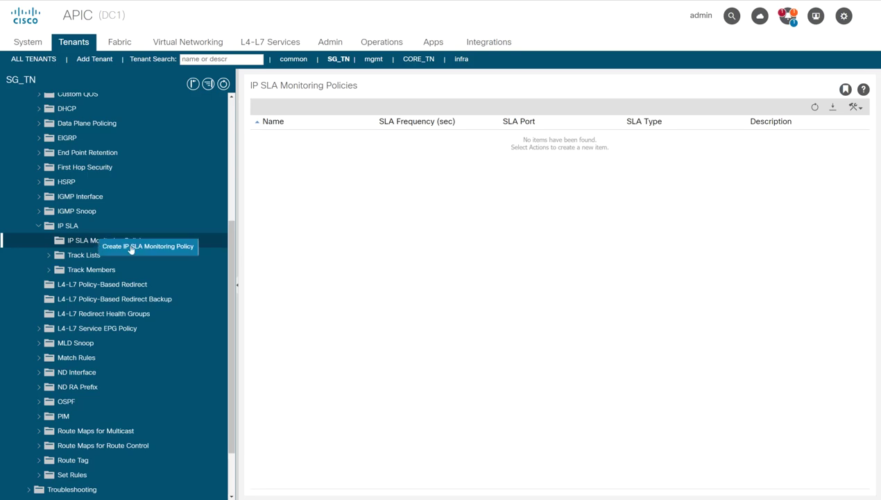
click(143, 248)
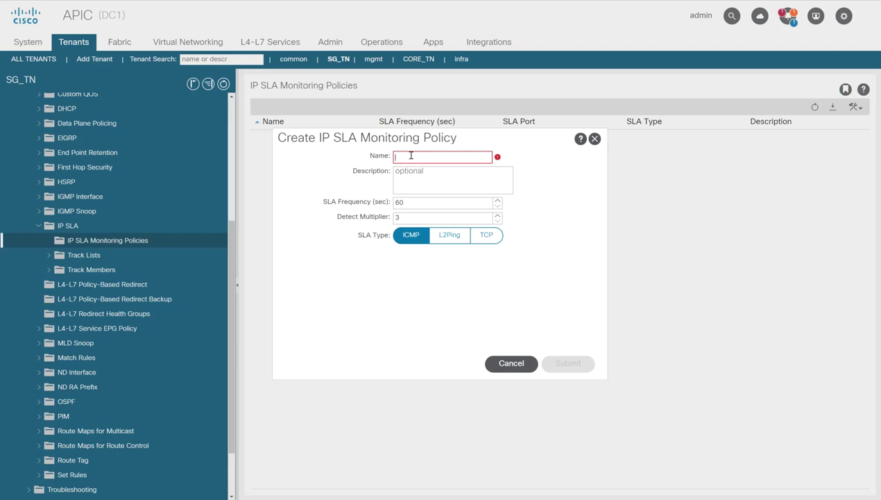
text(L4-L)
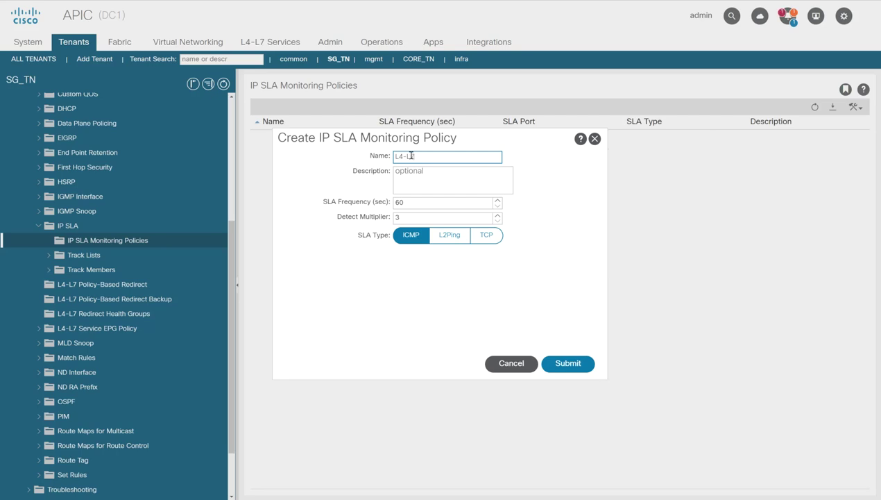
text(-)
key(BackSpace)
key(BackSpace)
key(BackSpace)
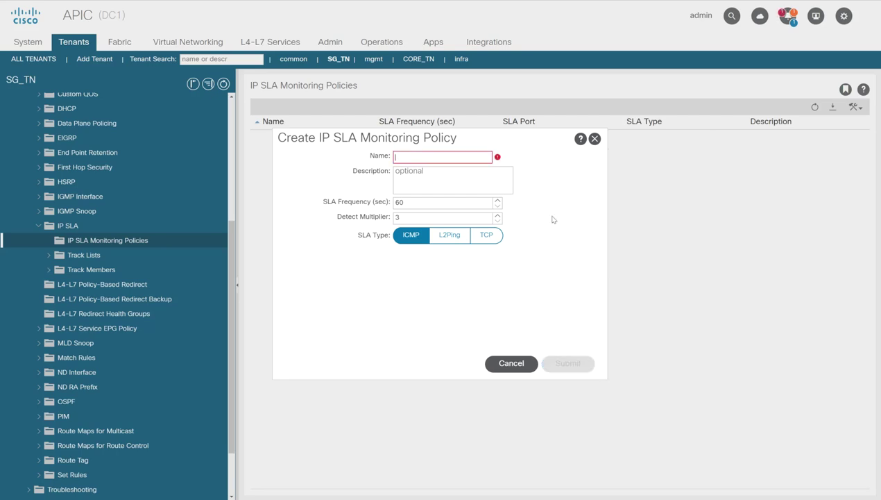
text(PBT)
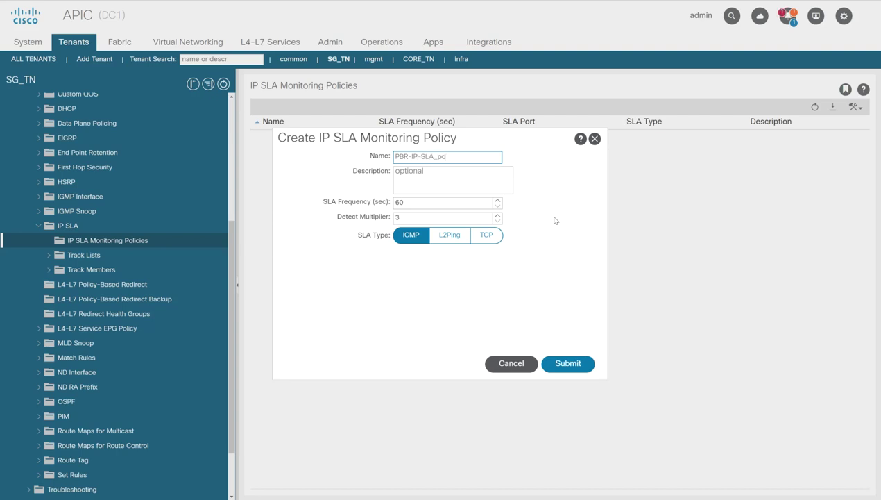
click(417, 202)
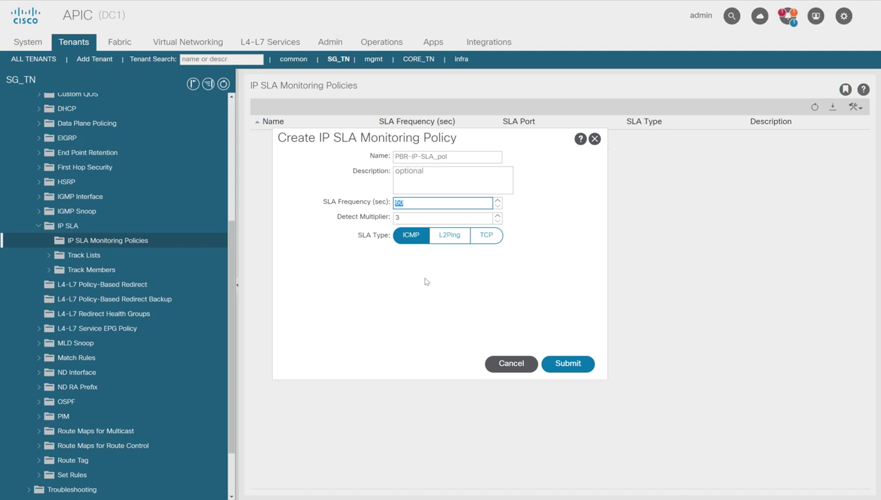
text(1)
click(567, 363)
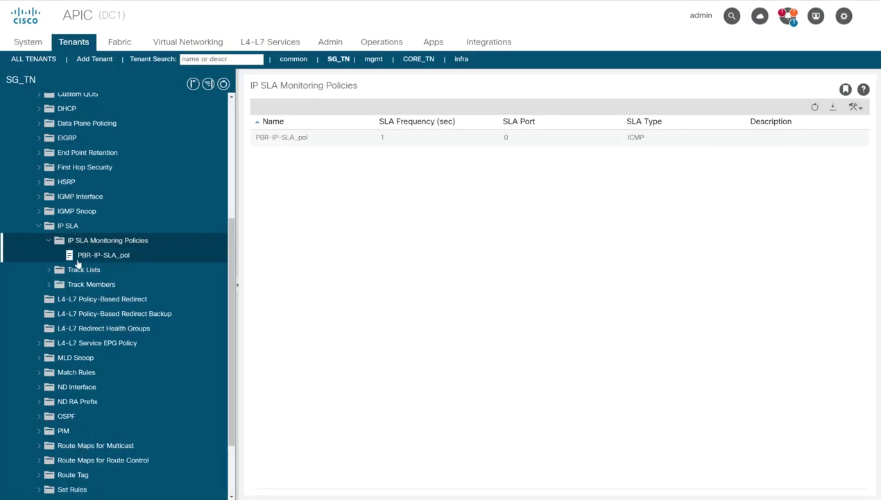
click(105, 255)
Create redirect health group PAN3020-1-HG.
click(47, 243)
click(40, 225)
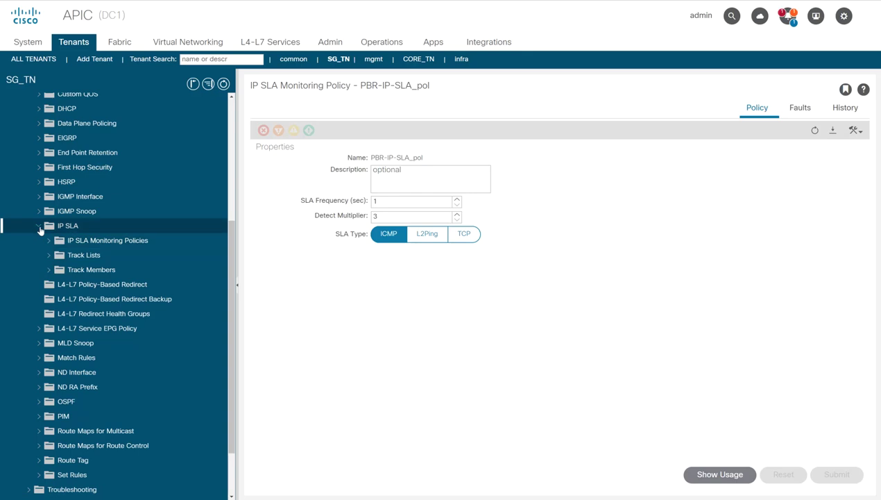
click(65, 272)
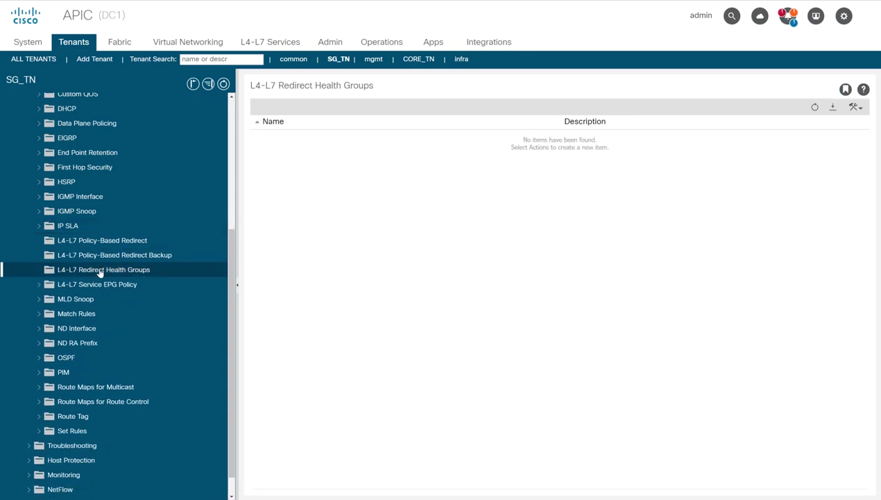
click(125, 274)
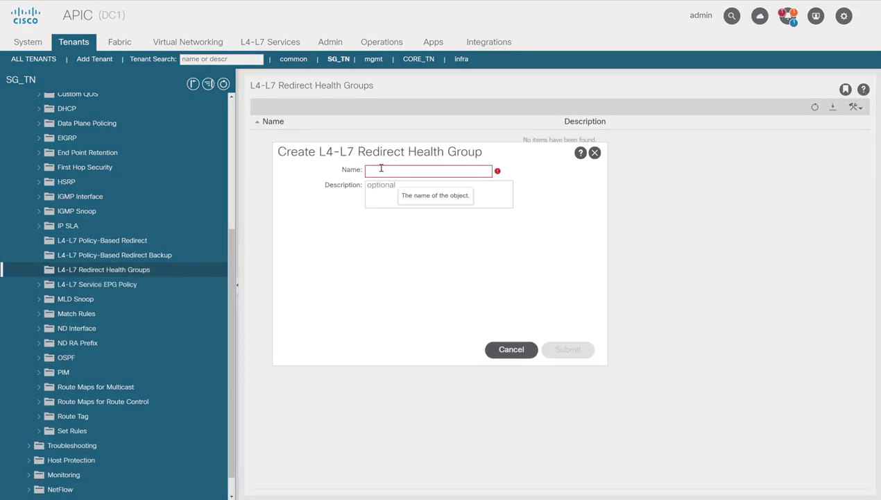
text(PAN3020-1-HG)
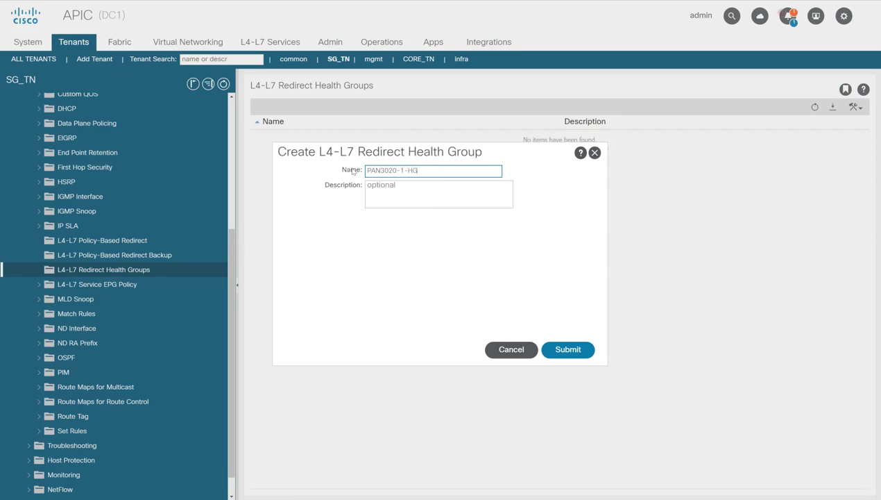
drag(442, 169, 354, 173)
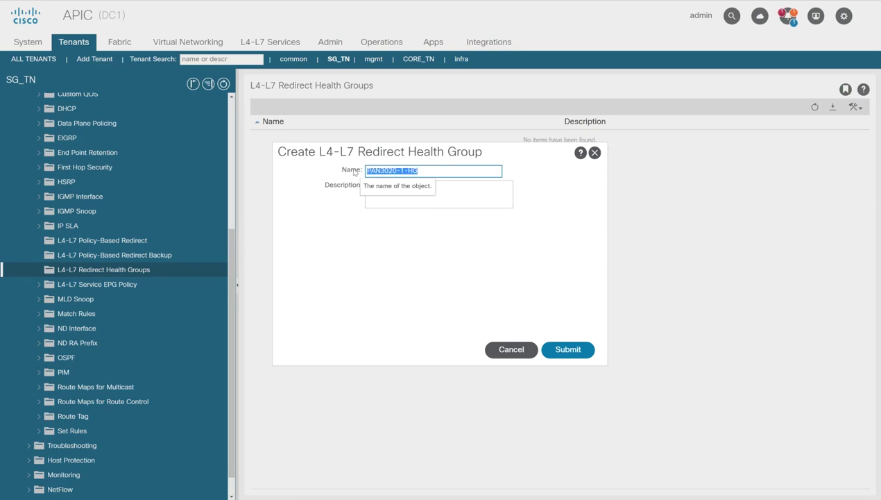
click(517, 226)
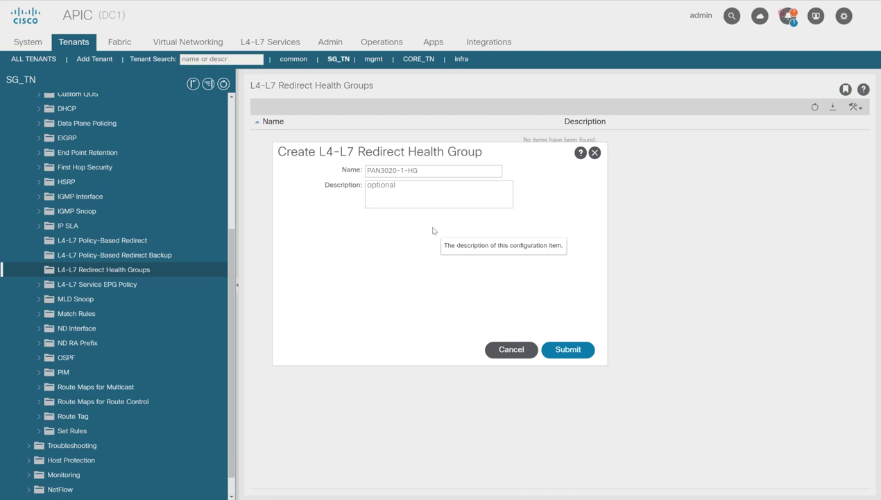
click(566, 350)
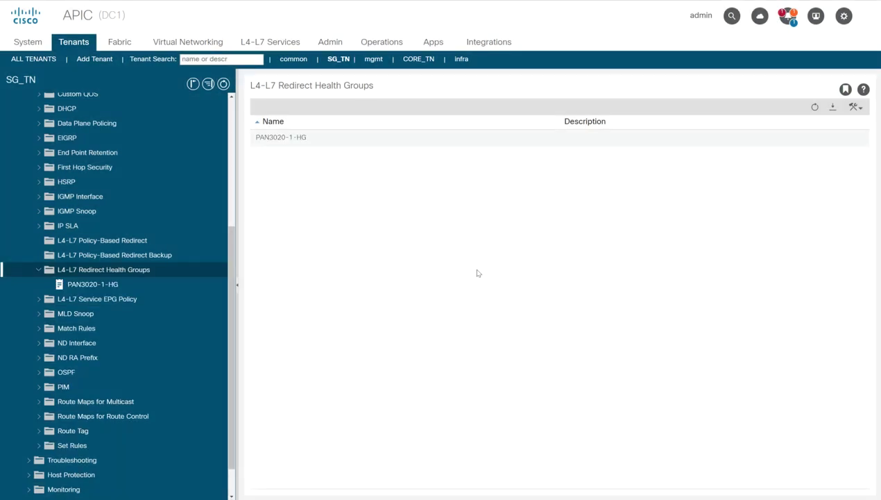
Create a second redirect health group, PAN3020-2-HG, then go to L4-L7 Policy-Based Redirect.
click(124, 278)
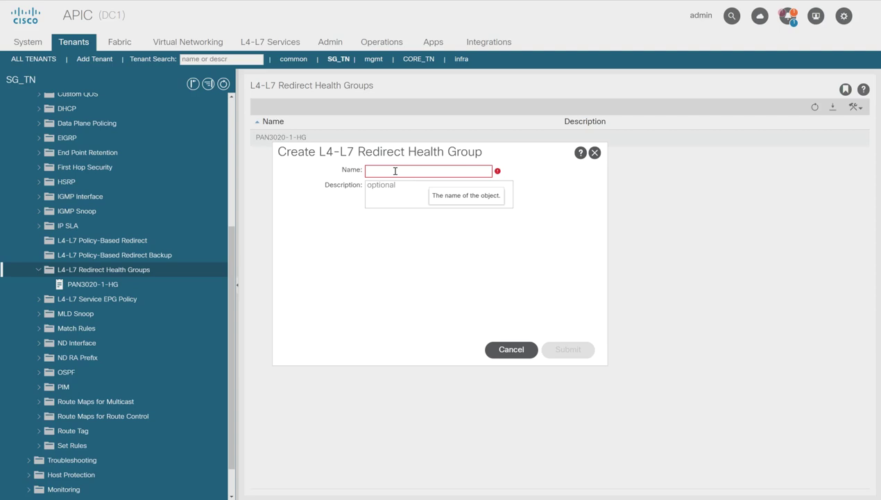
text(PAN3020-2-)
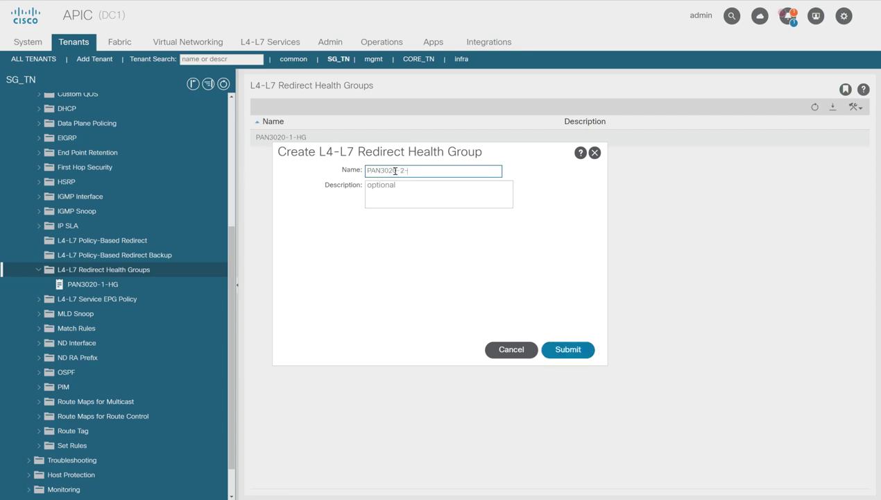
text(HG)
click(570, 351)
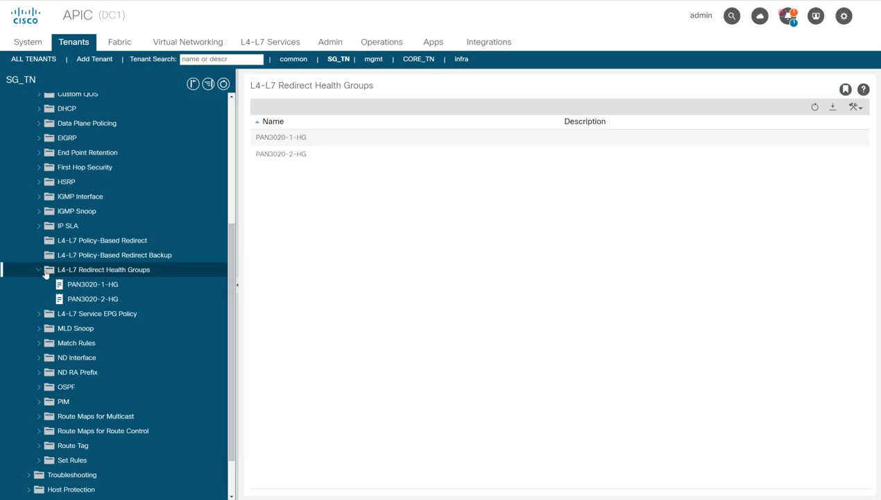
click(38, 270)
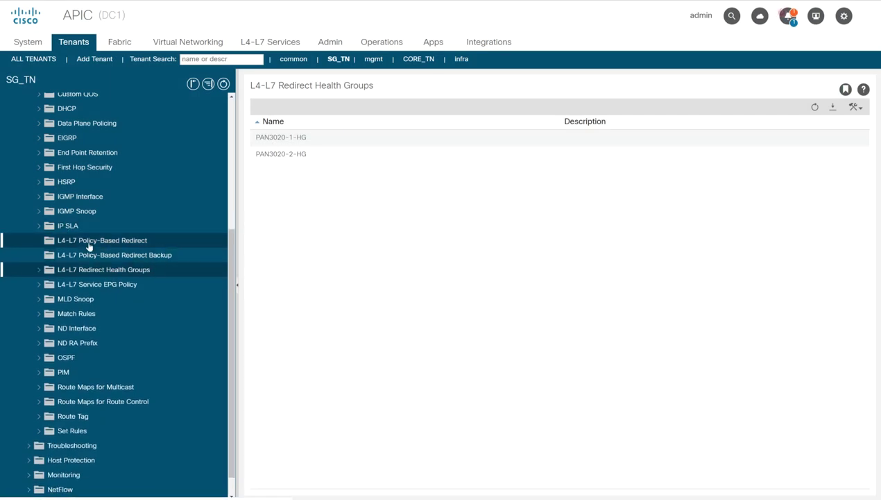
click(93, 241)
Start a new L4-L7 policy-based redirect, then bring up the firewall lab notes.
click(88, 246)
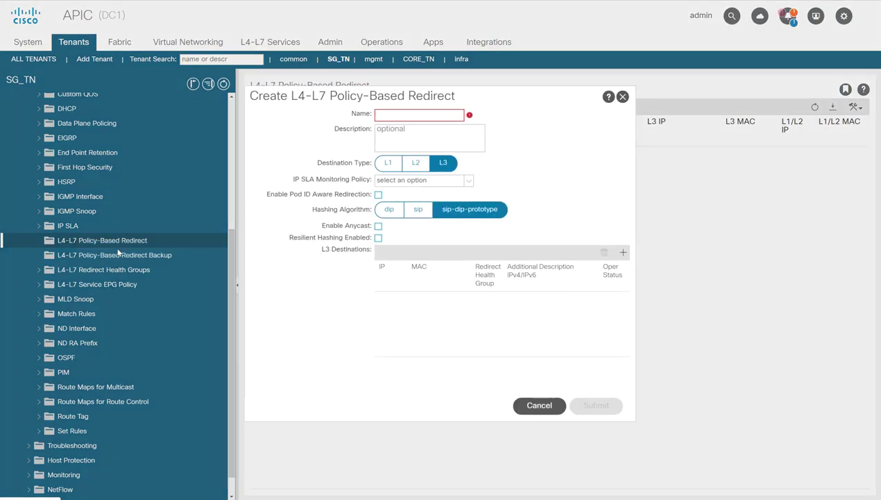
click(383, 114)
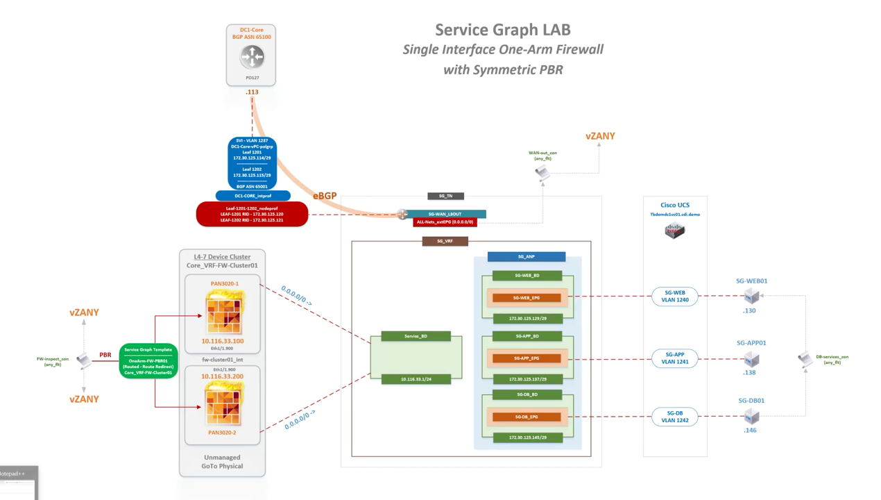
click(21, 486)
Narrow the Notepad++ notes window and move it to the upper right.
click(590, 223)
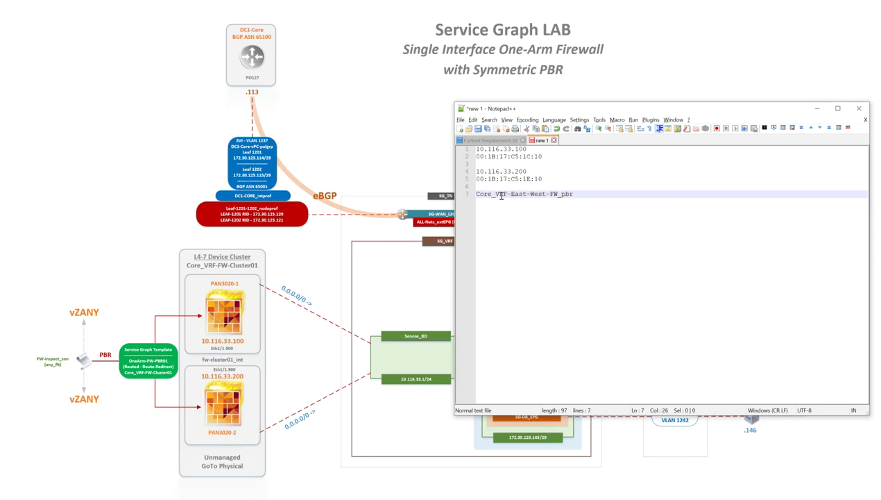
drag(572, 195, 502, 195)
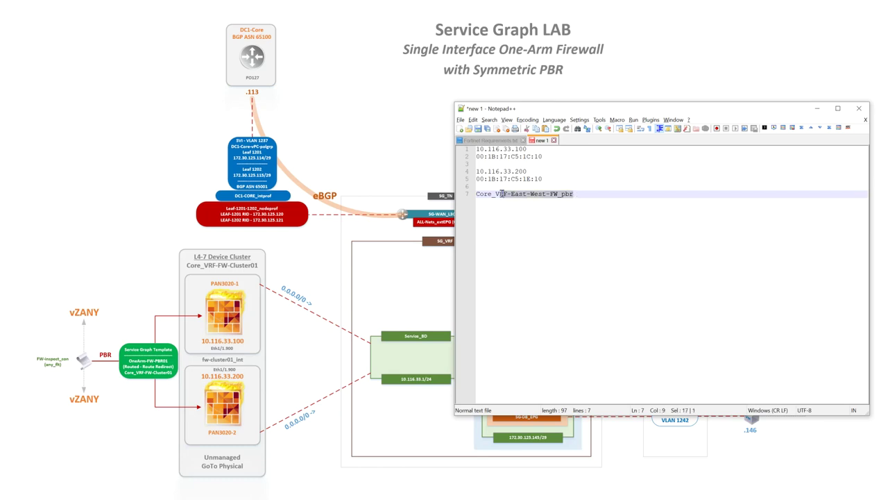
right_click(497, 195)
click(617, 184)
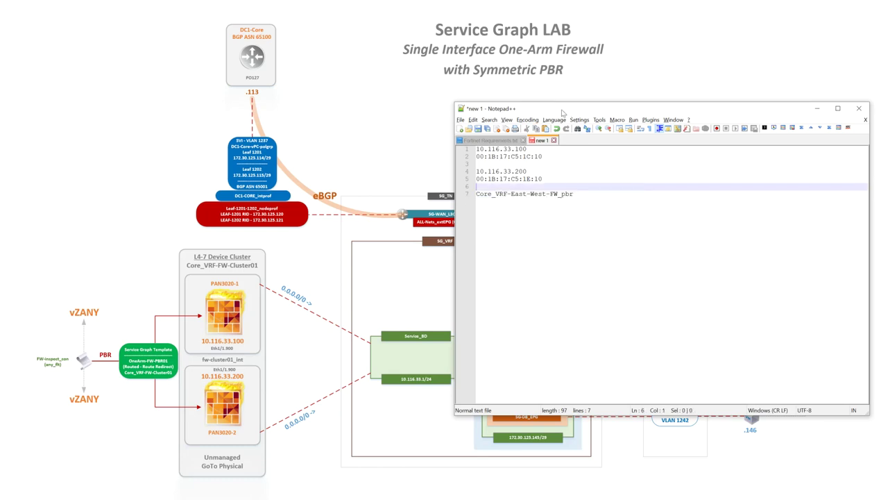
drag(868, 215, 706, 214)
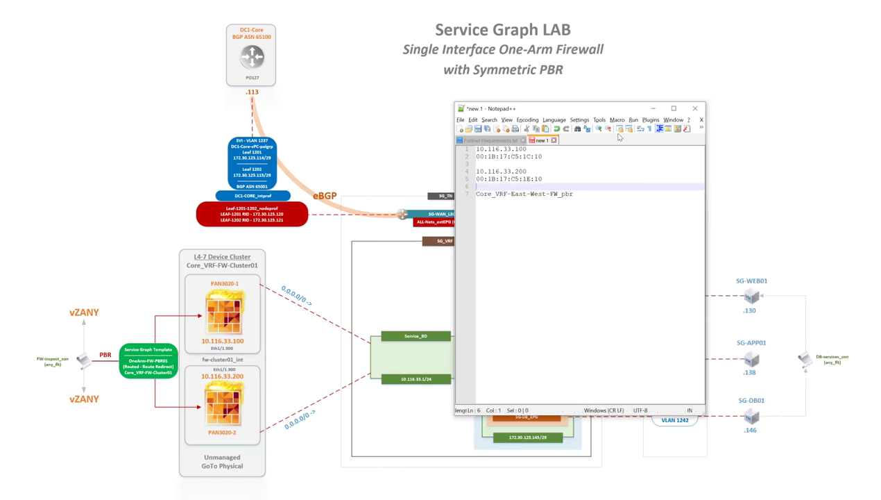
drag(601, 109, 753, 95)
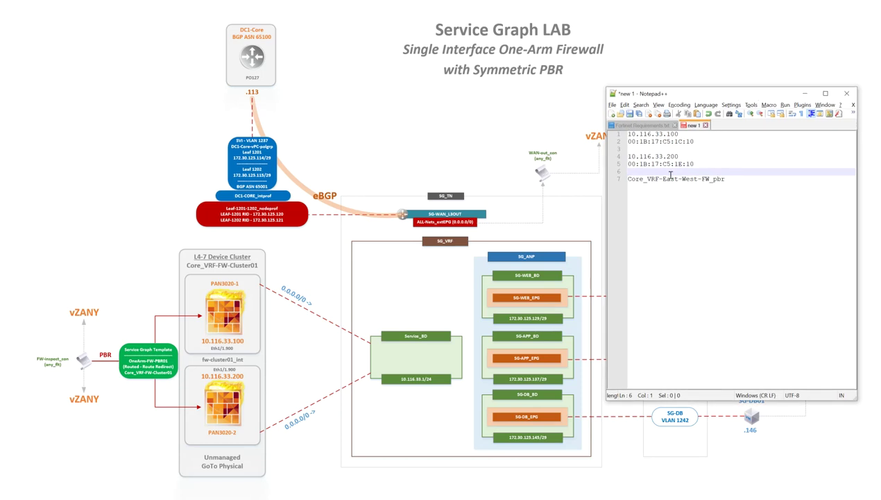
Replace Core with SG to make SG_VRF-East-West-FW_pbr, copy it, and return to APIC.
drag(644, 179, 583, 186)
text(SG)
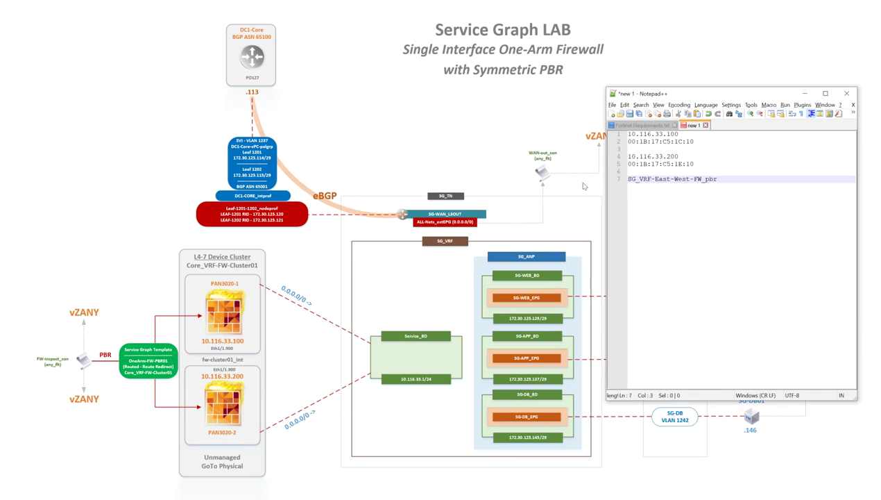
drag(729, 179, 609, 179)
right_click(666, 181)
click(685, 194)
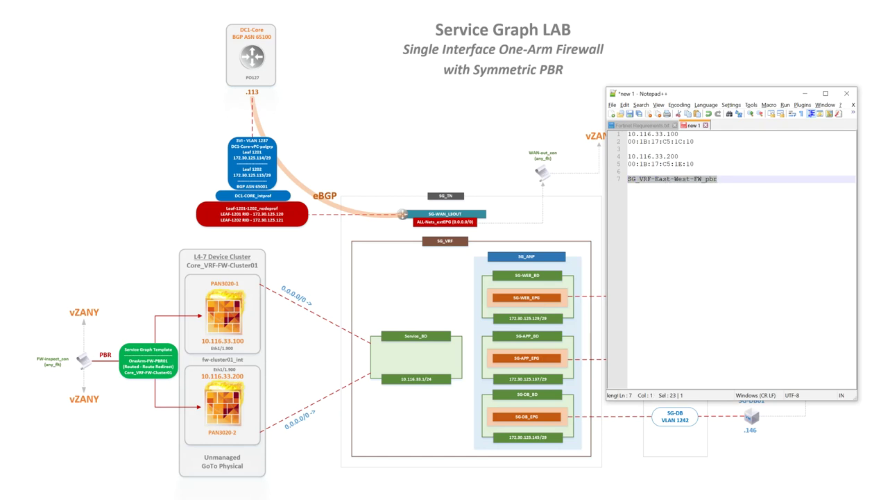
key(alt+Tab)
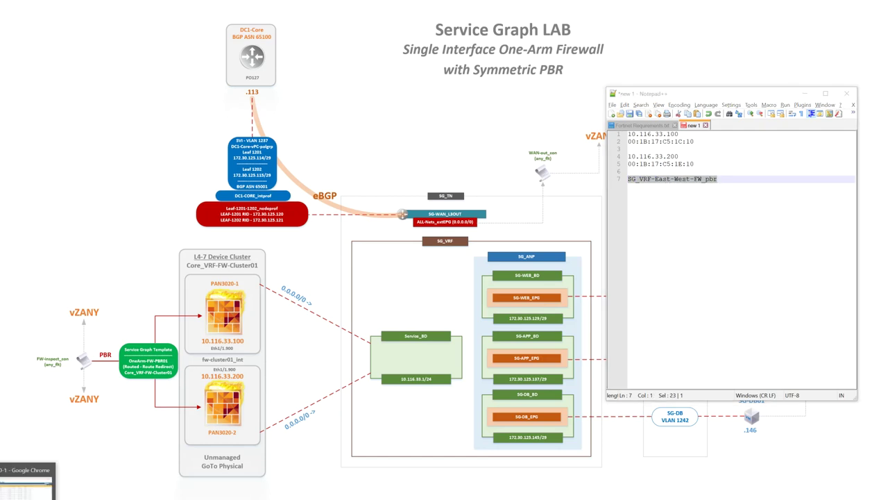
key(alt+Tab)
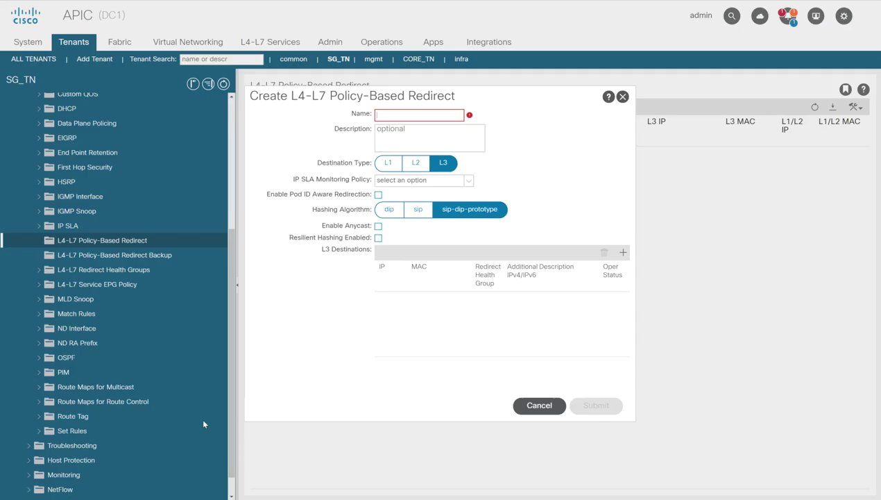
Name the redirect policy SG_VRF-East-West-FW_pbr, attach PBR-IP-SLA_pol, and enable resilient hashing.
click(396, 116)
right_click(396, 115)
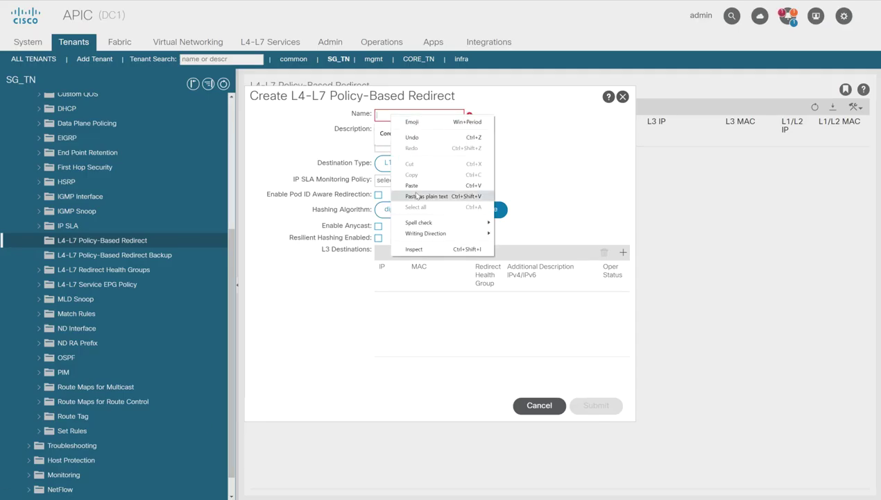
click(426, 194)
click(422, 117)
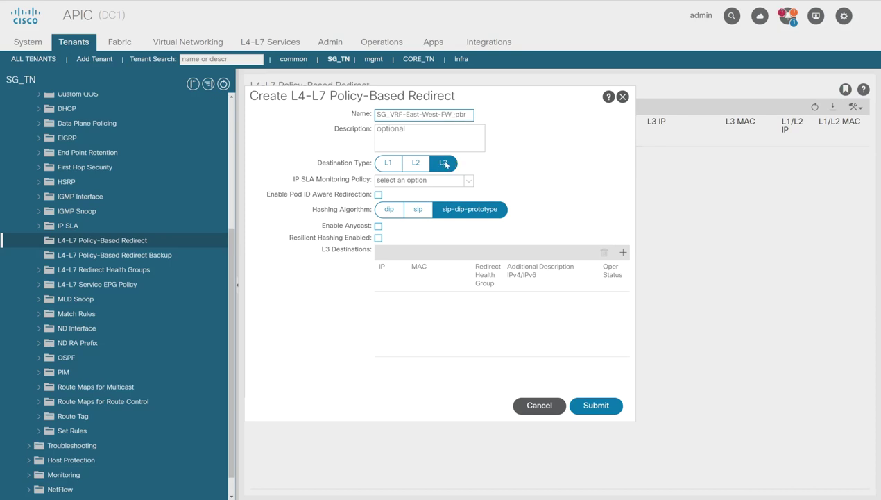
click(468, 181)
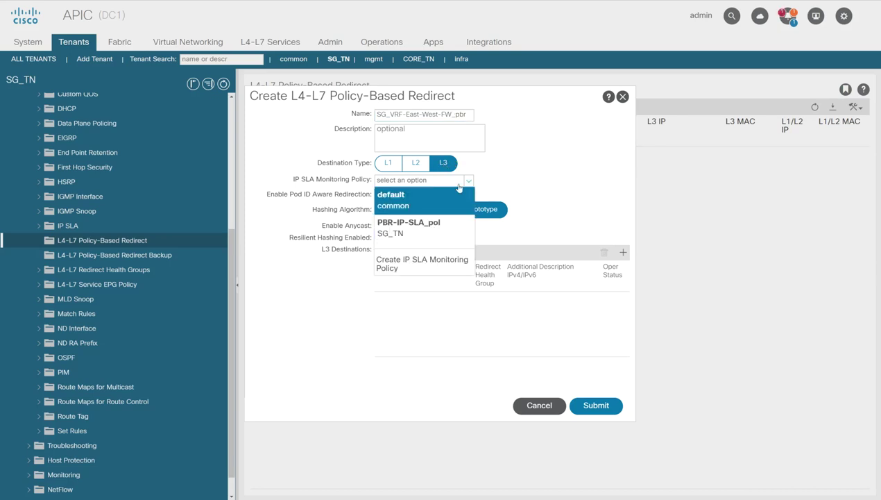
click(410, 233)
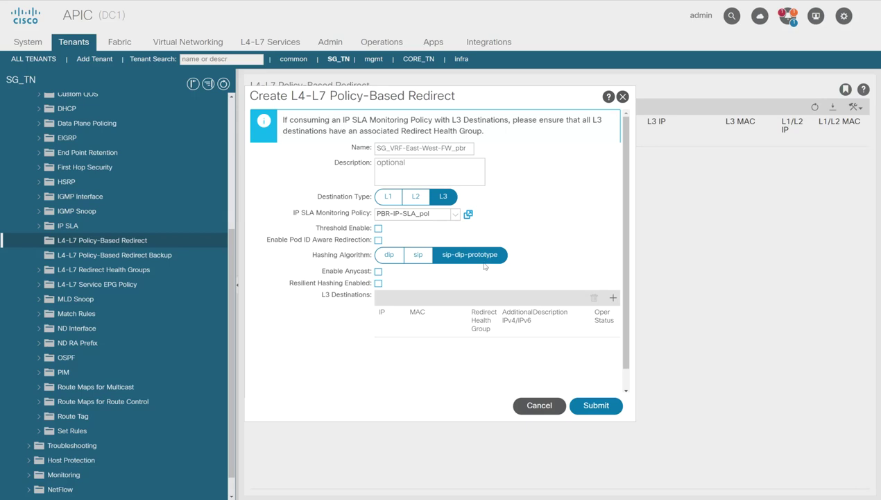
click(378, 283)
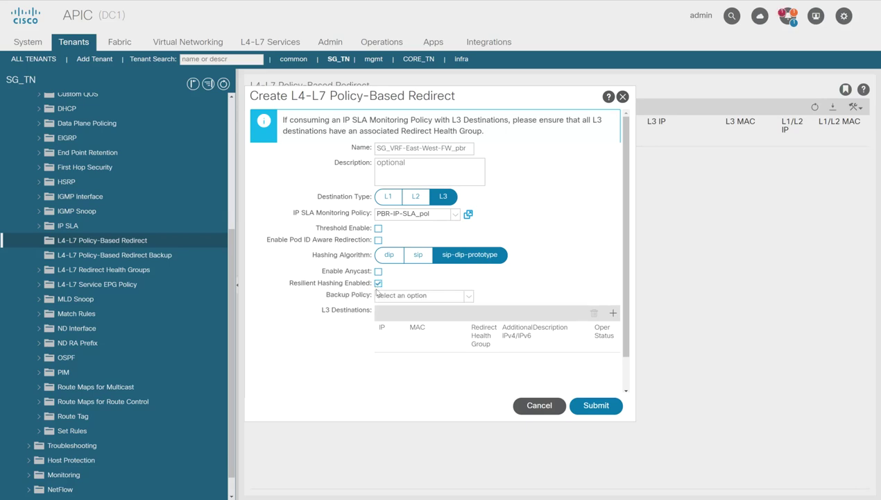
Begin adding a new L3 destination to the redirect policy.
triple_click(637, 424)
click(566, 281)
click(611, 313)
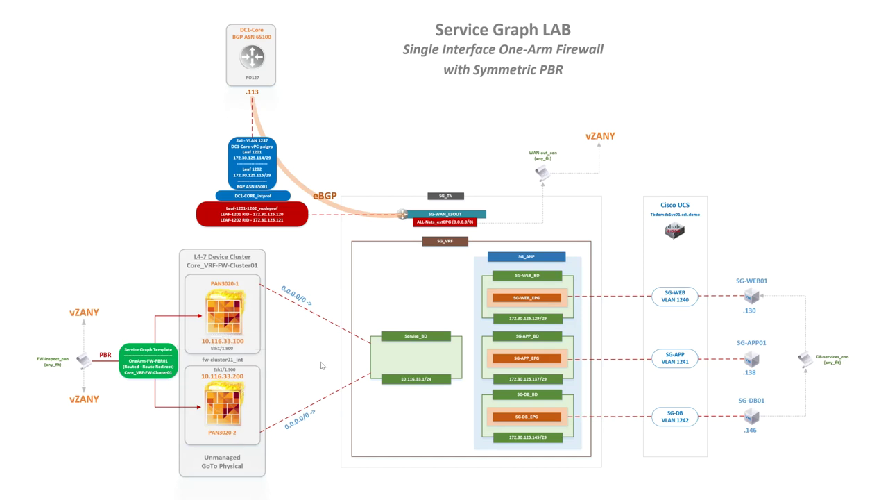
key(alt+Tab)
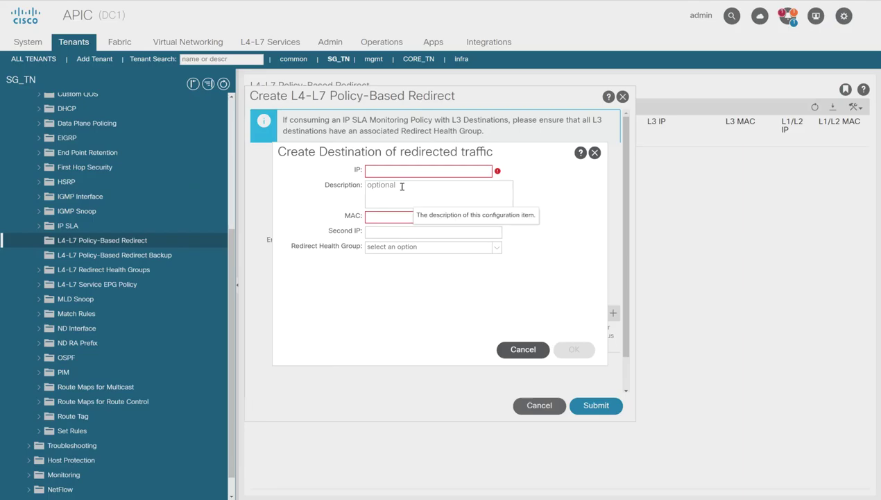
Enter destination IP 10.116.33.100 and copy its MAC 00:1B:17:C5:1C:10 from the Notepad++ notes.
right_click(375, 172)
click(397, 241)
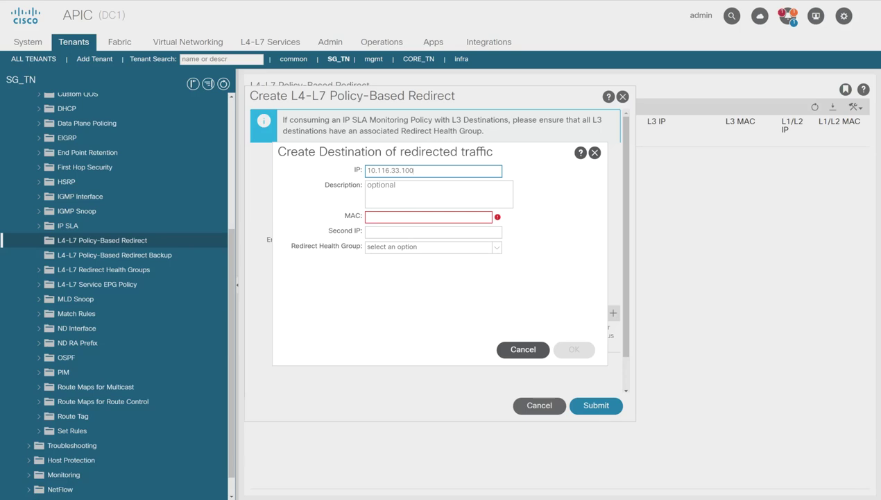
click(11, 478)
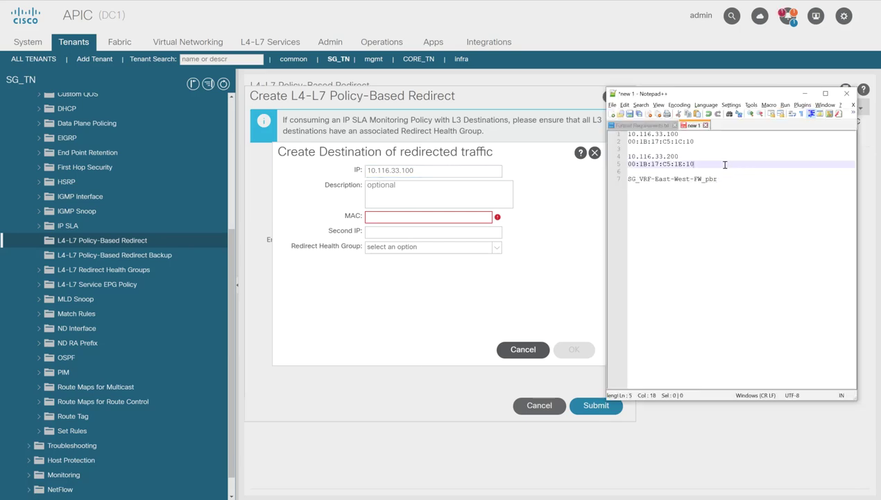
drag(694, 141, 622, 140)
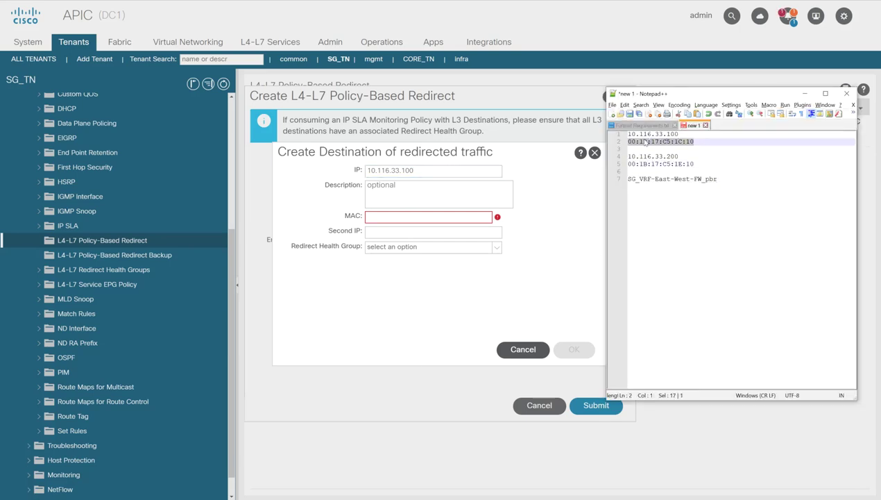
right_click(645, 142)
click(670, 154)
right_click(682, 143)
click(705, 155)
right_click(663, 145)
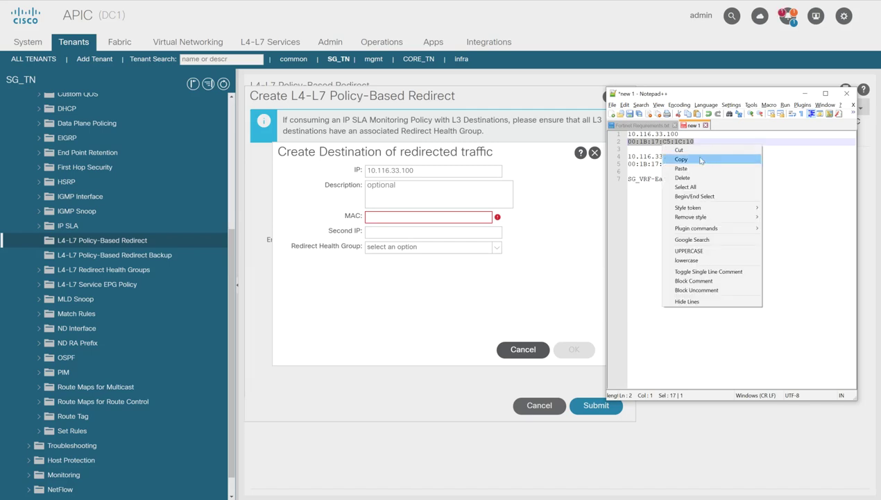
click(701, 161)
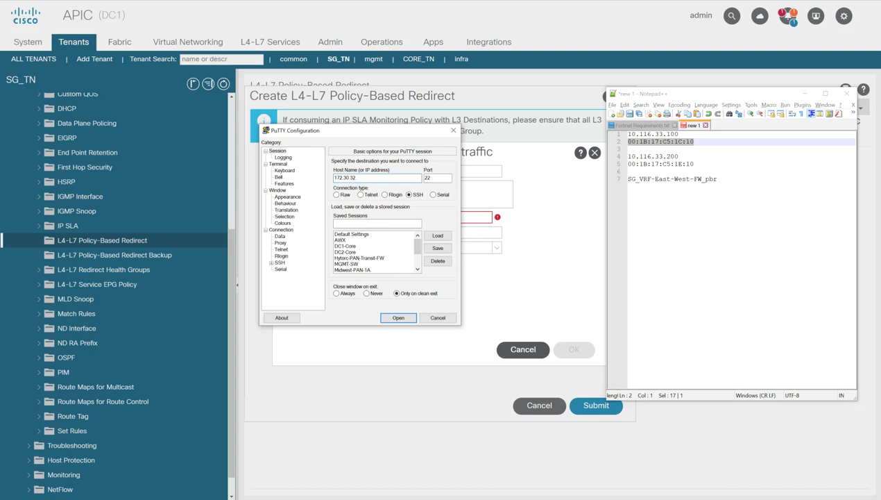
Log in to the PA-3020-1 firewall at 172.30.32.2 as admin over SSH.
key(Return)
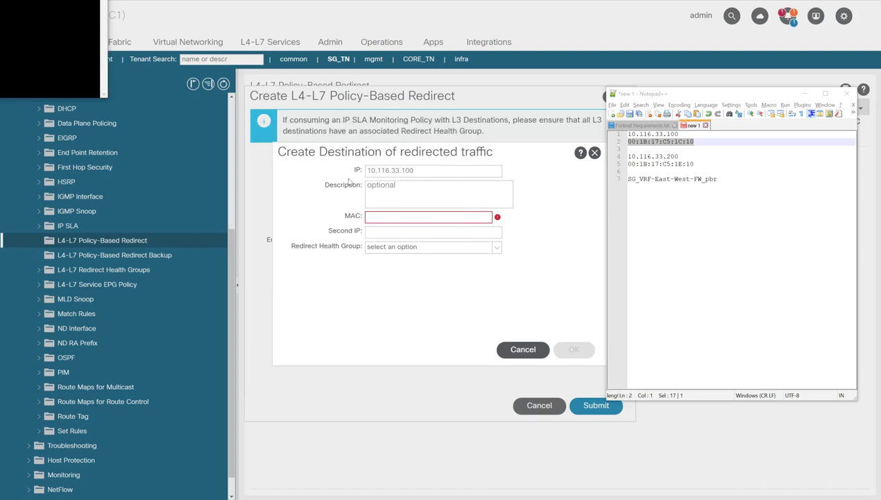
text(admin)
key(Return)
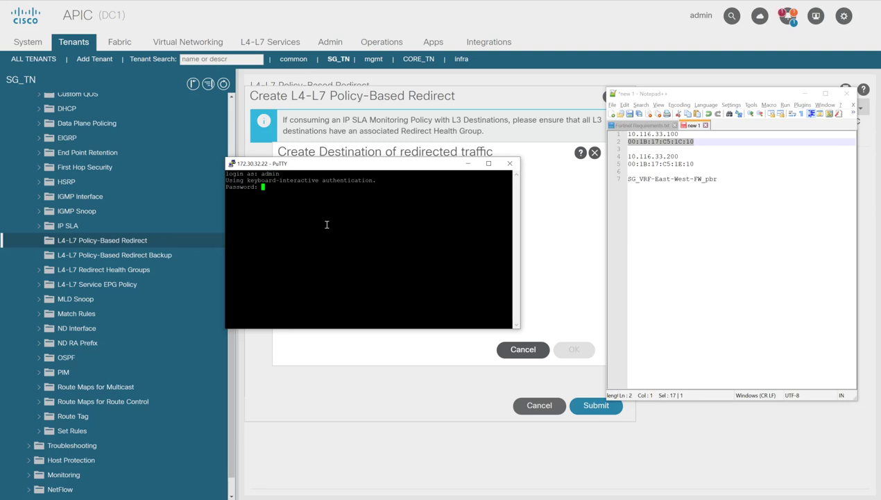
key(Return)
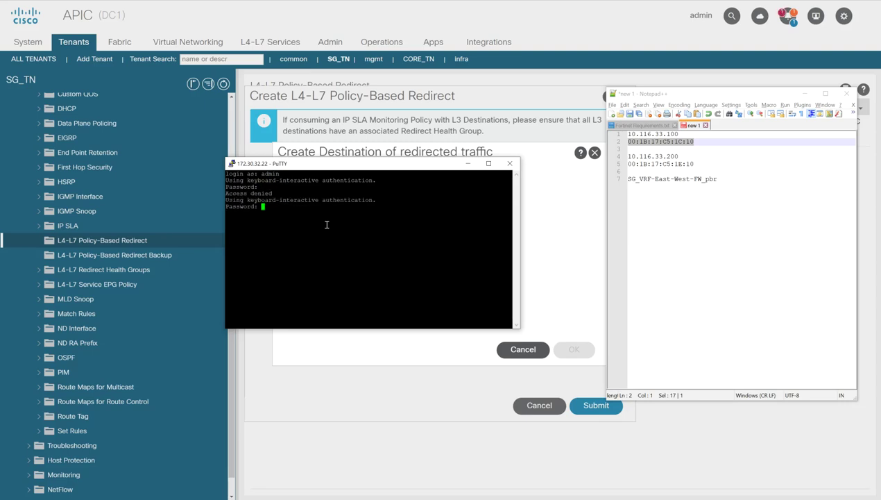
key(Return)
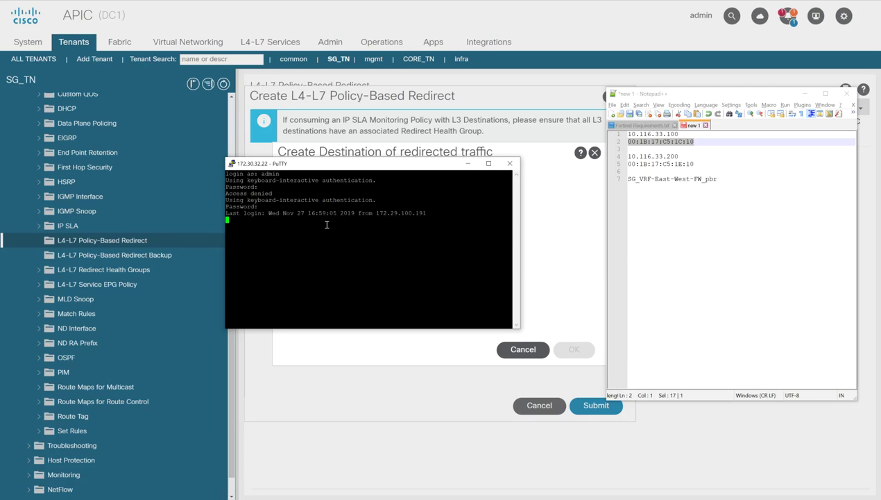
Show ethernet1/1.900 and ethernet1/1 details to confirm the port MAC 00:1b:17:c5:1c:10.
text(sh)
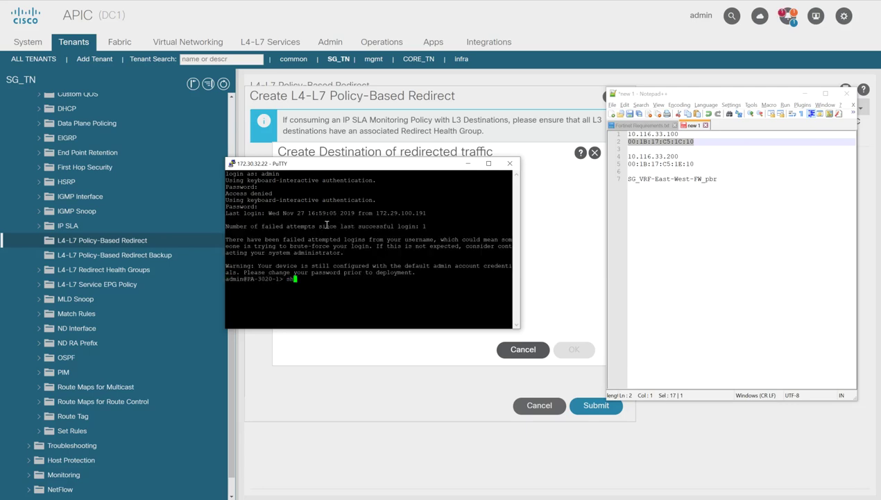
text(ow interface ethernet1/1.900)
key(Return)
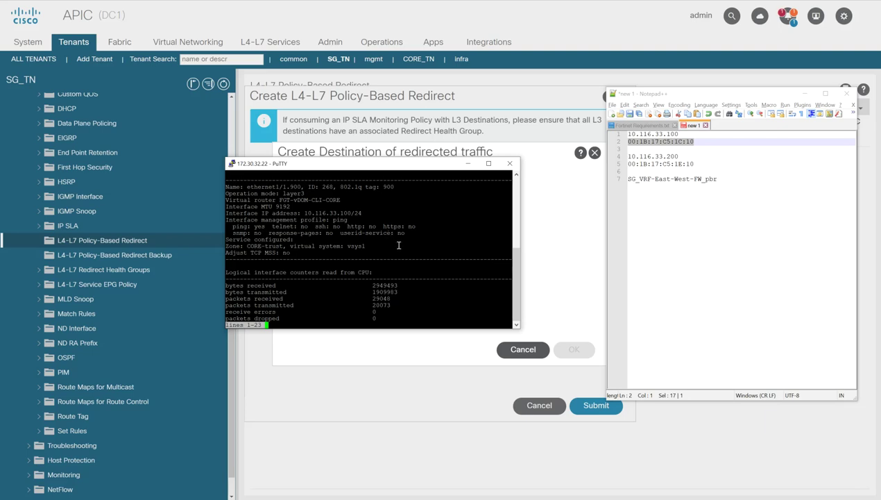
key(space)
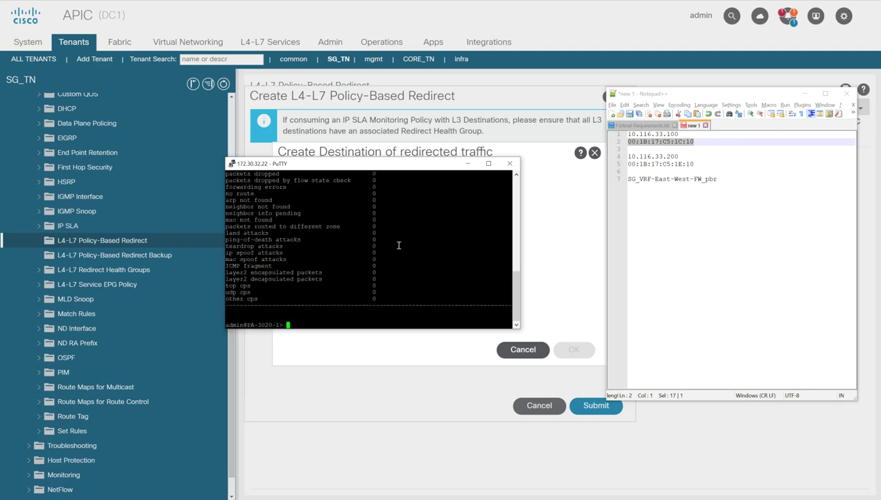
key(Up)
key(BackSpace)
key(BackSpace)
key(BackSpace)
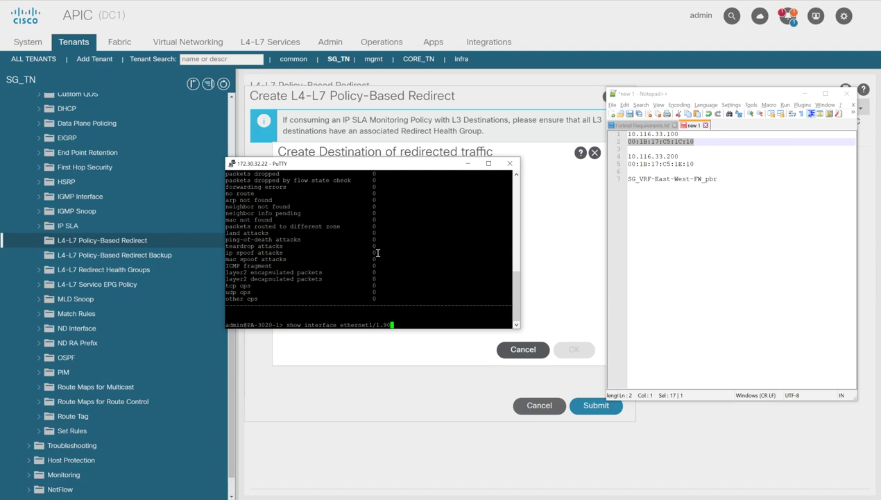
key(BackSpace)
key(Return)
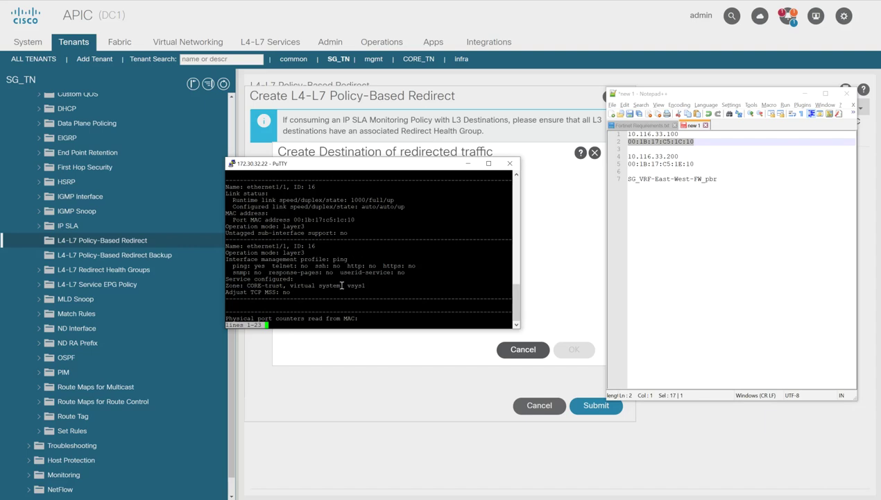
key(q)
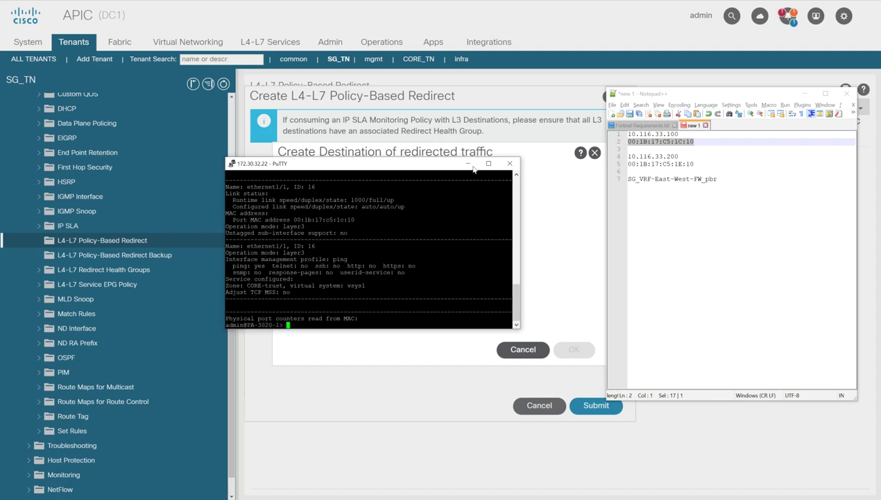
click(468, 164)
Save the first L3 destination with MAC 00:1B:17:C5:1C:10 in health group PAN3020-1-HG.
right_click(679, 140)
click(694, 153)
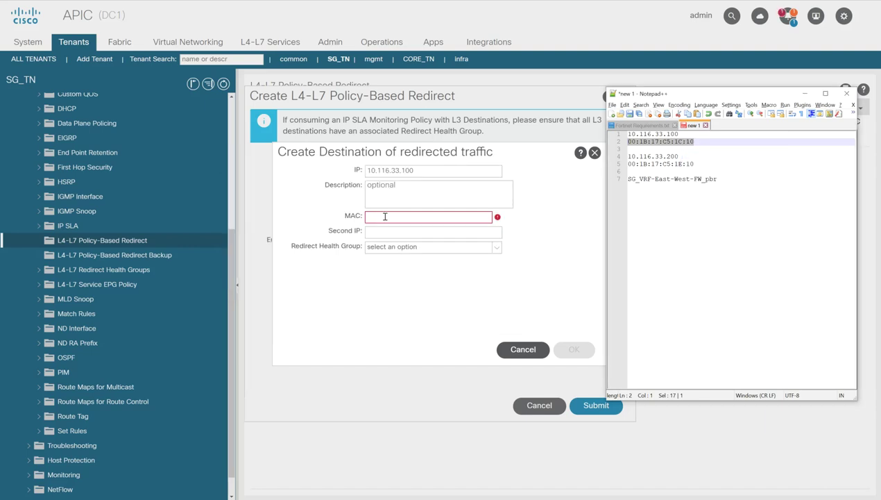
click(387, 218)
right_click(380, 217)
click(405, 286)
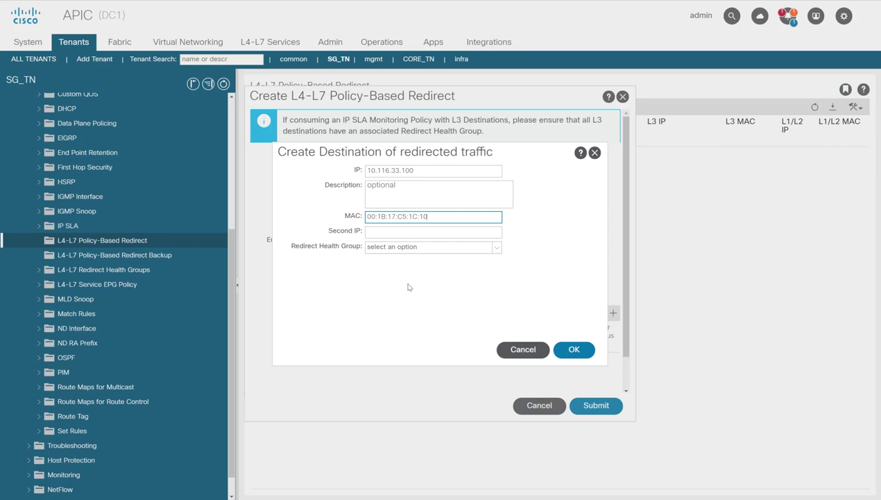
click(498, 248)
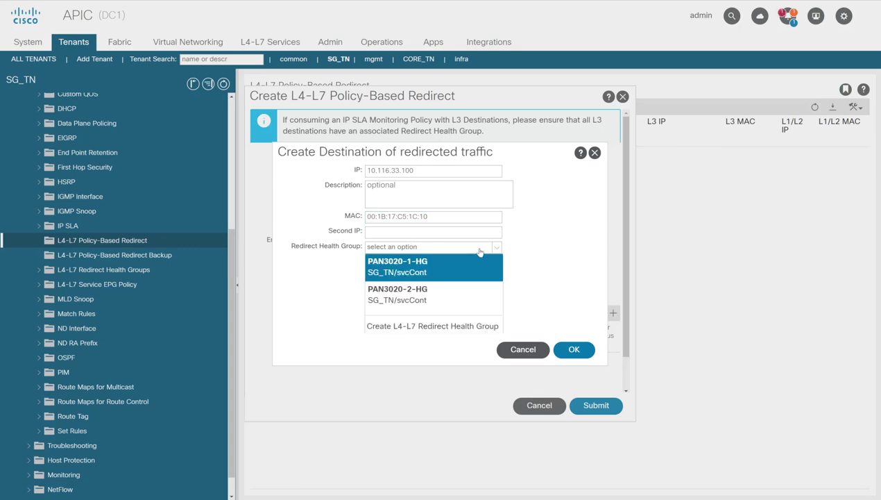
click(405, 272)
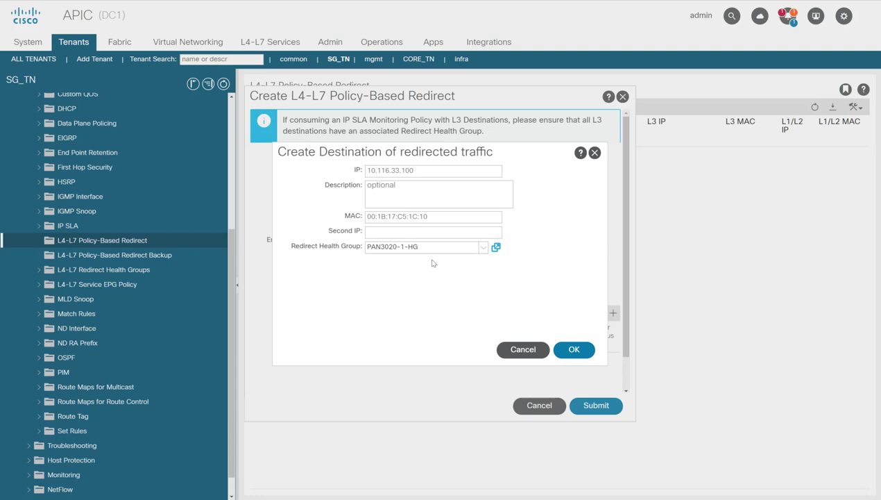
click(574, 350)
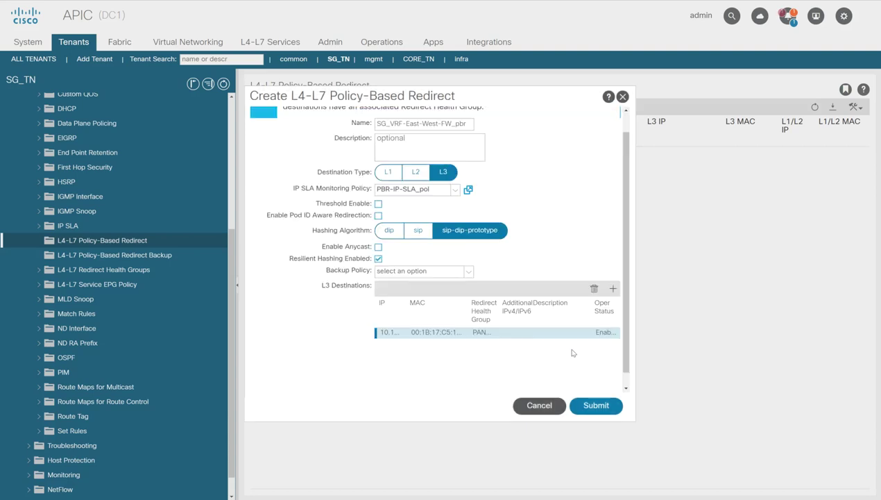
Start a second L3 destination with IP 10.116.33.200 copied from the notes.
click(614, 288)
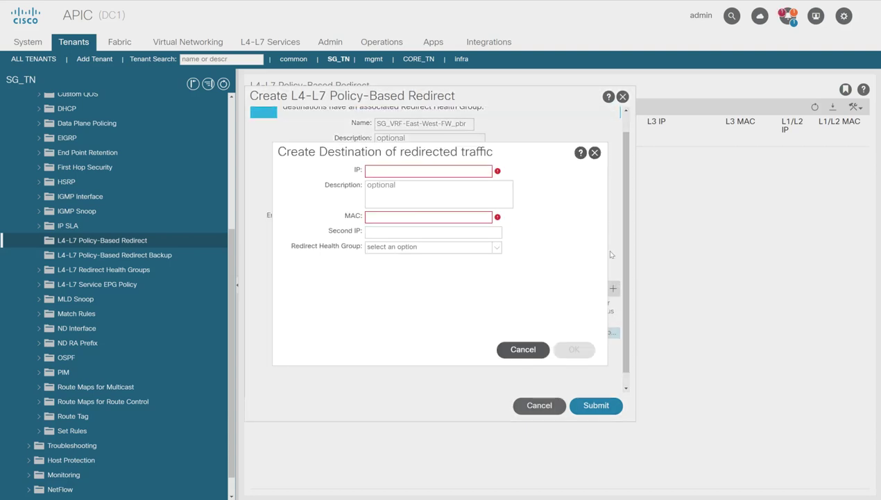
key(alt+Tab)
drag(679, 157, 631, 157)
right_click(646, 158)
click(656, 169)
right_click(380, 171)
click(396, 243)
Give it MAC 00:1B:17:C5:1E:10 and health group PAN3020-2-HG, then submit the policy.
key(alt+Tab)
drag(693, 163, 612, 163)
right_click(649, 165)
click(659, 182)
key(alt+Tab)
right_click(393, 218)
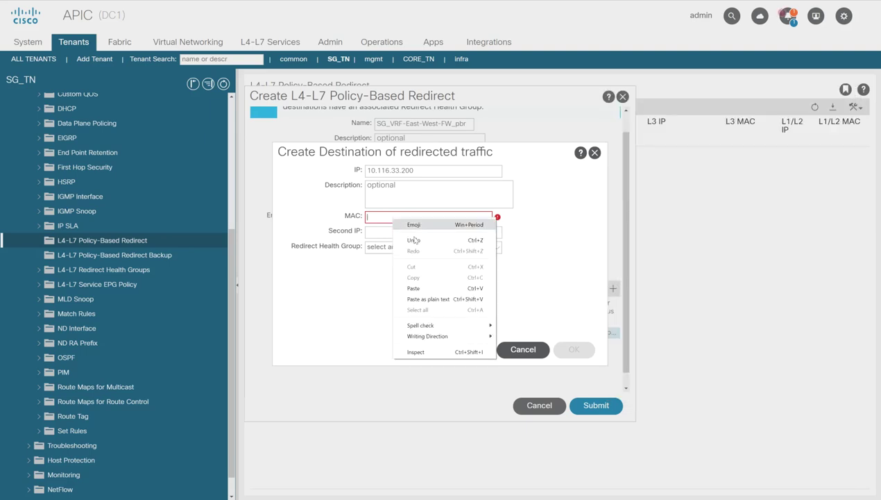
click(413, 288)
click(486, 247)
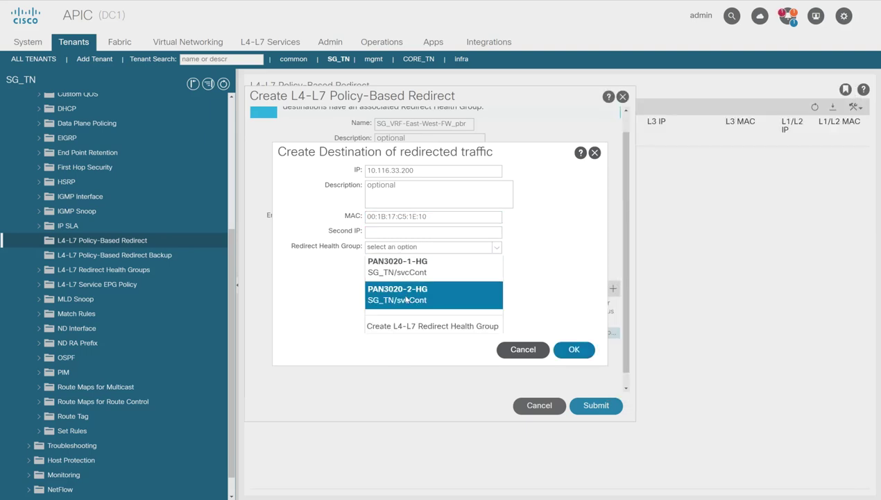
click(406, 299)
click(568, 349)
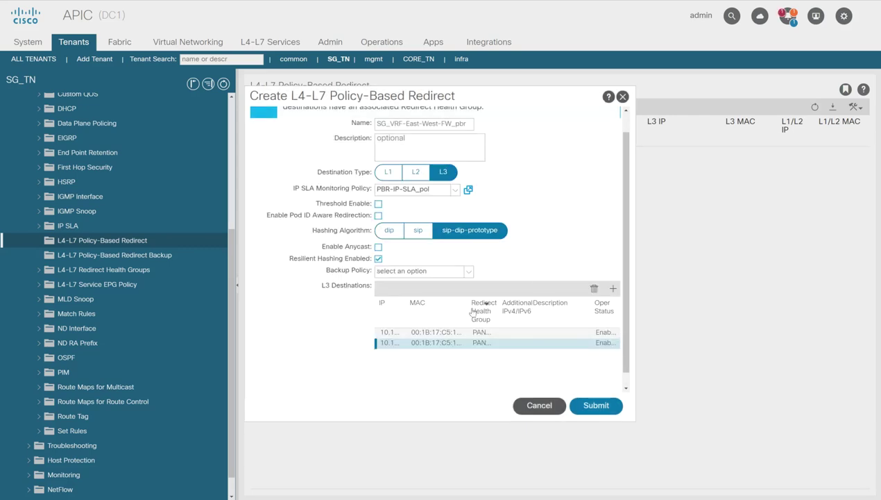
click(598, 407)
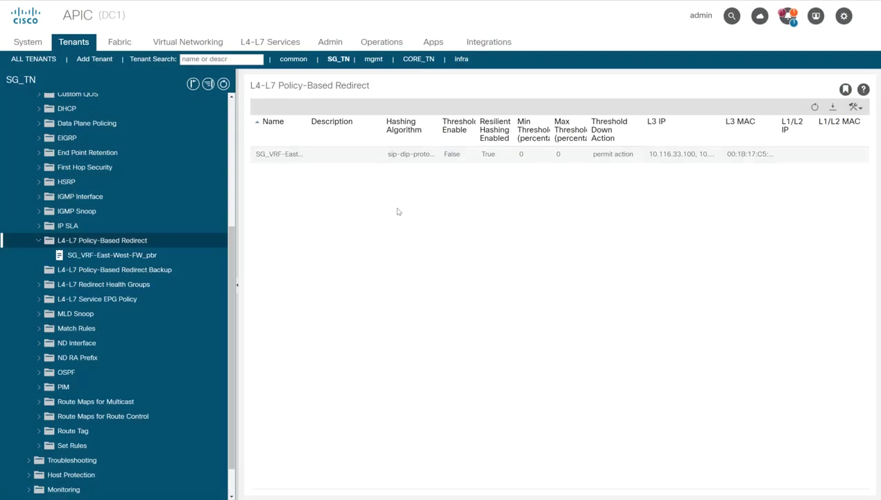
Resize the policy table columns to read both L3 IPs and MACs, then open SG_VRF-East-West-FW_pbr.
drag(309, 135, 391, 139)
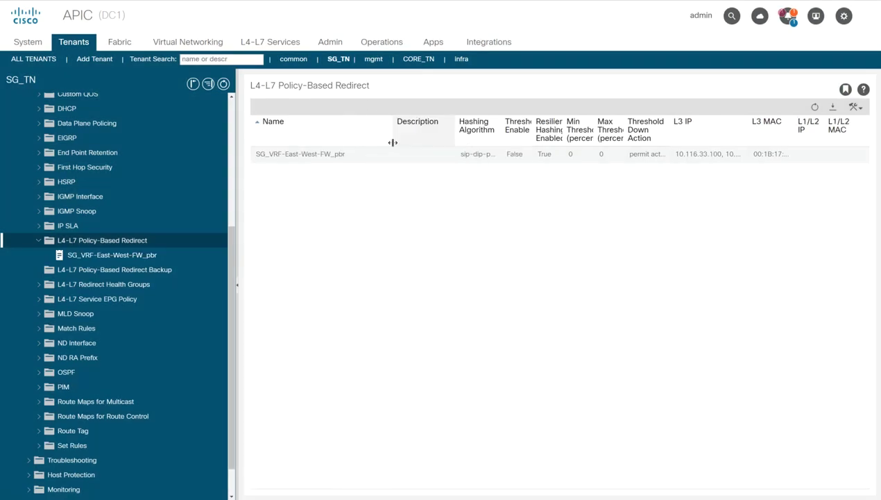
drag(236, 210, 206, 216)
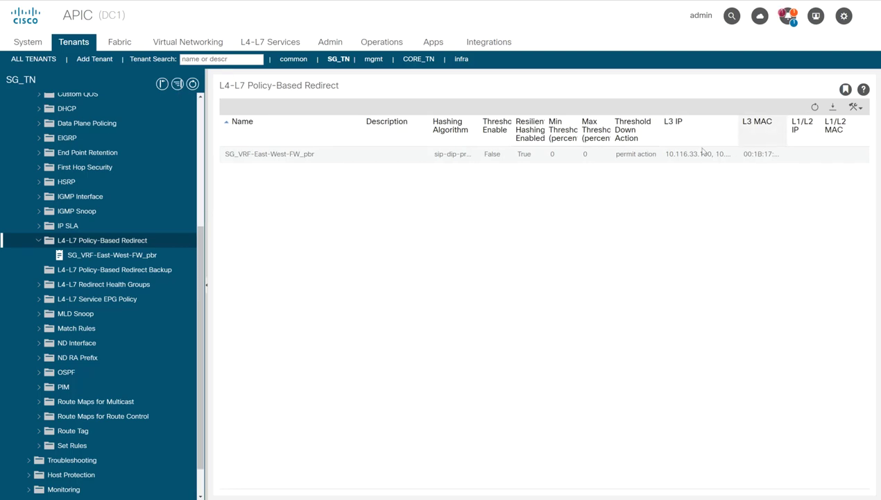
key(ctrl+minus)
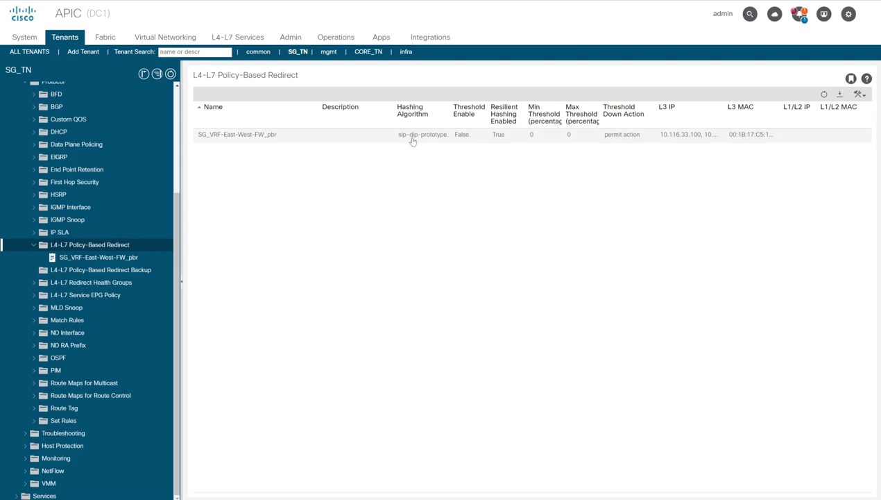
drag(393, 116, 375, 115)
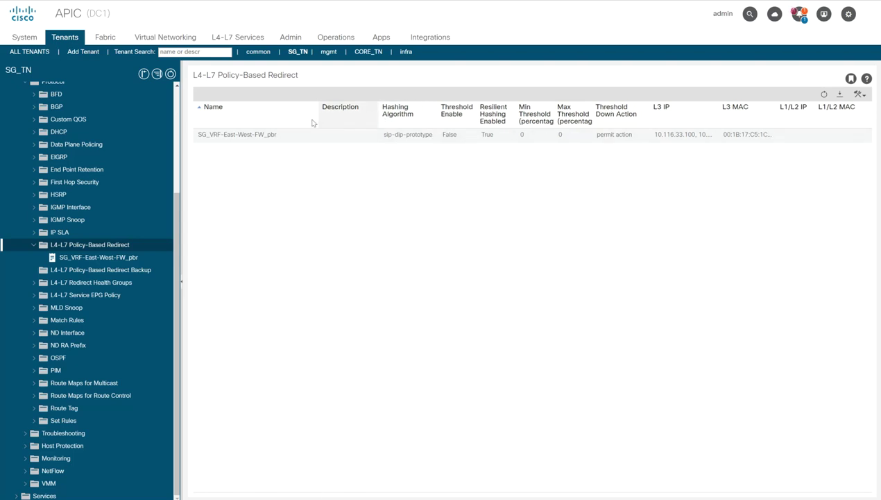
drag(317, 116, 291, 120)
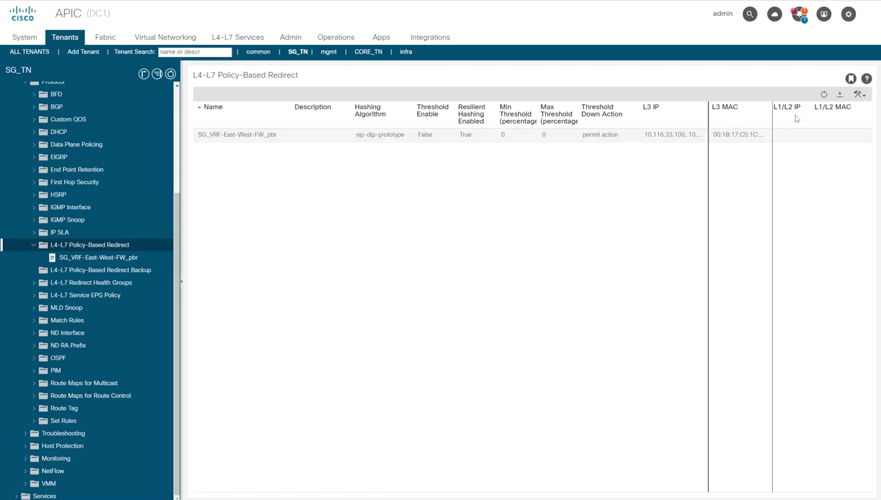
drag(771, 119, 818, 116)
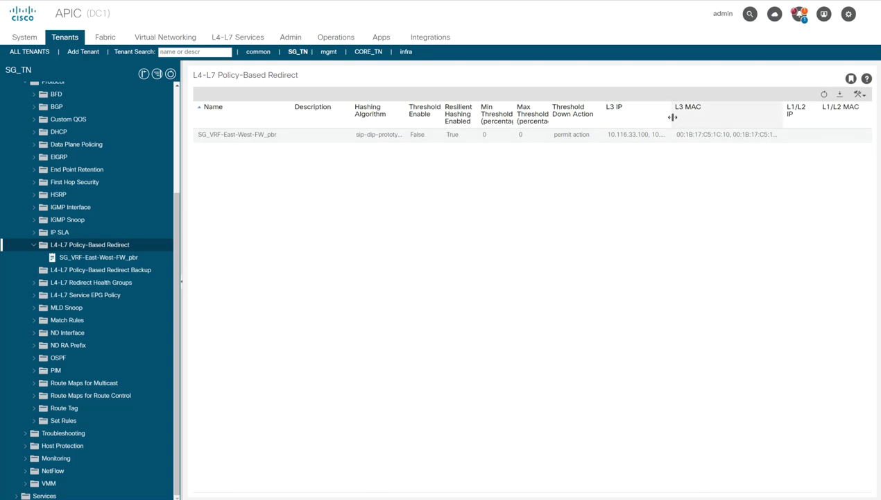
drag(672, 117, 724, 120)
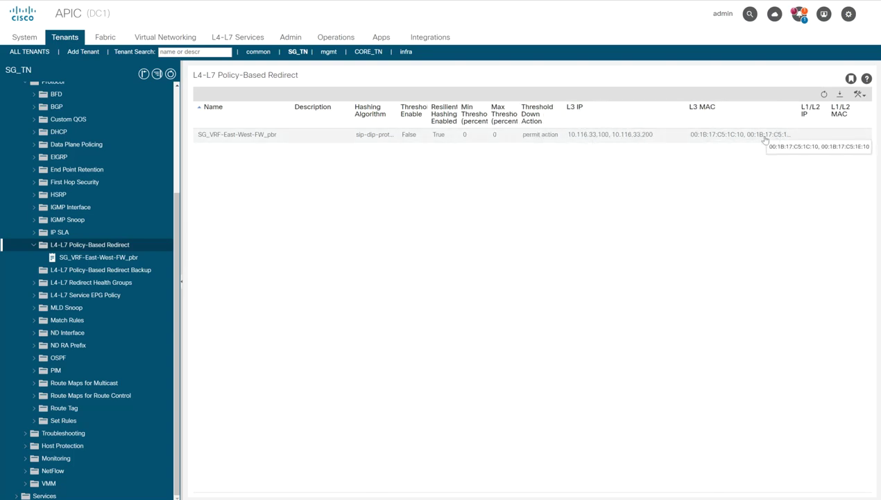
drag(800, 116, 807, 116)
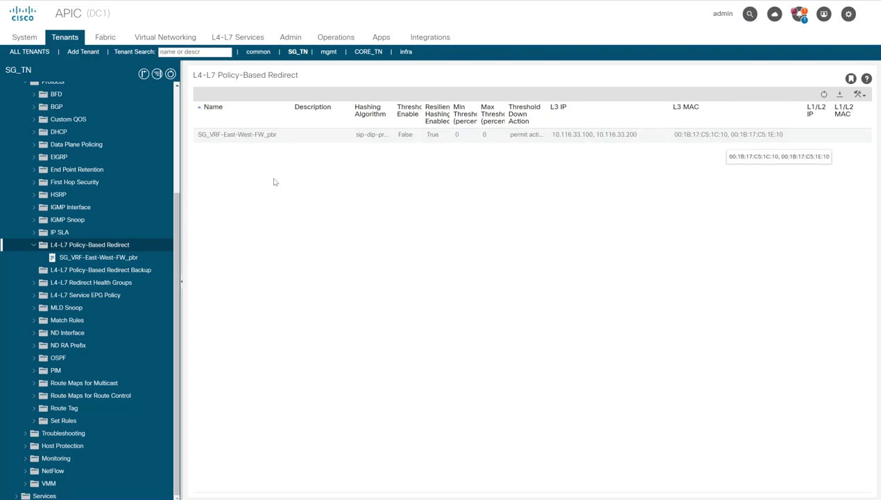
click(90, 258)
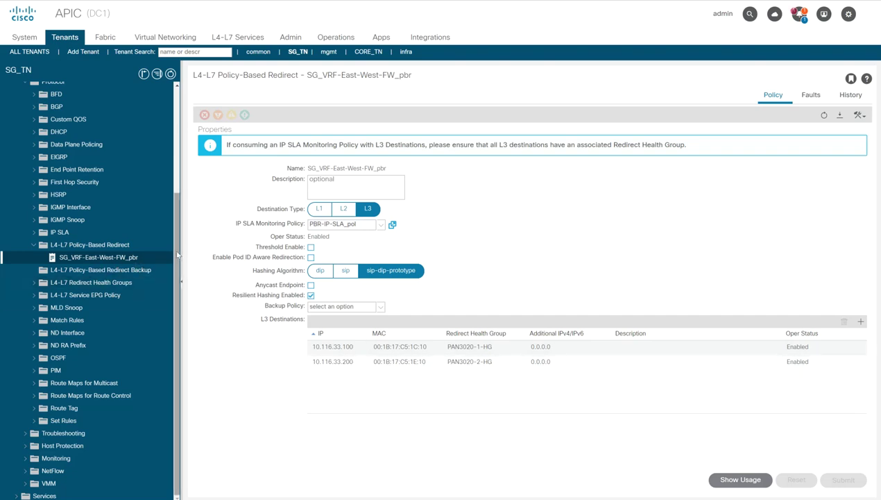
Start a new L4-L7 device under SG_TN's services and clear the Managed option.
click(33, 246)
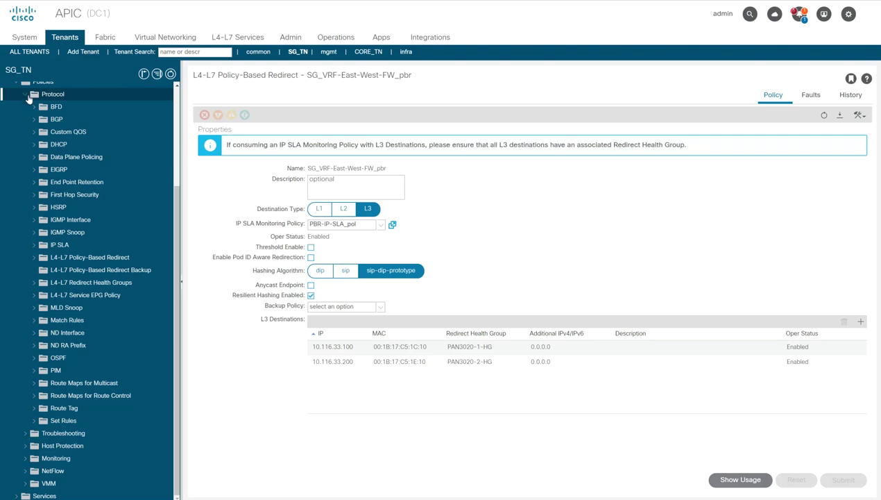
click(26, 96)
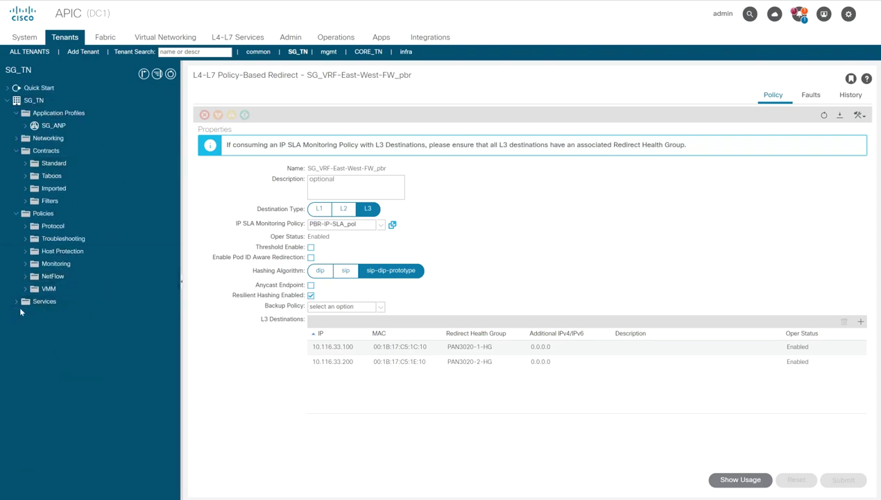
click(18, 303)
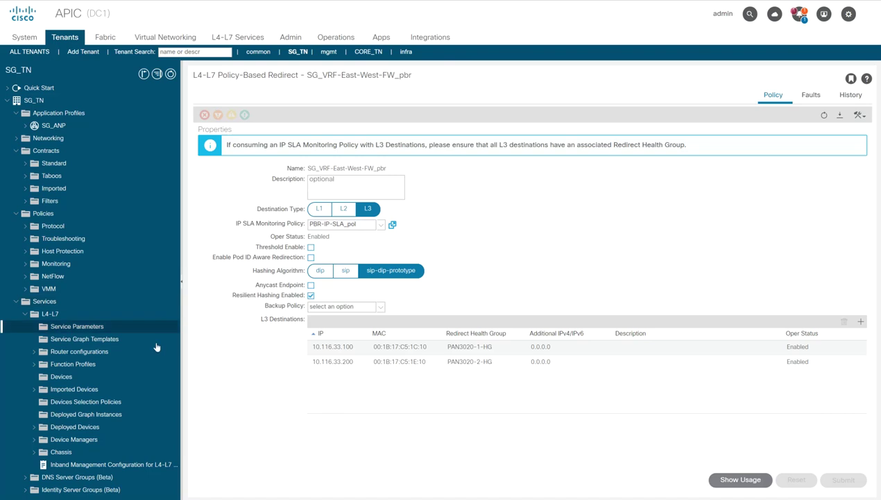
click(111, 378)
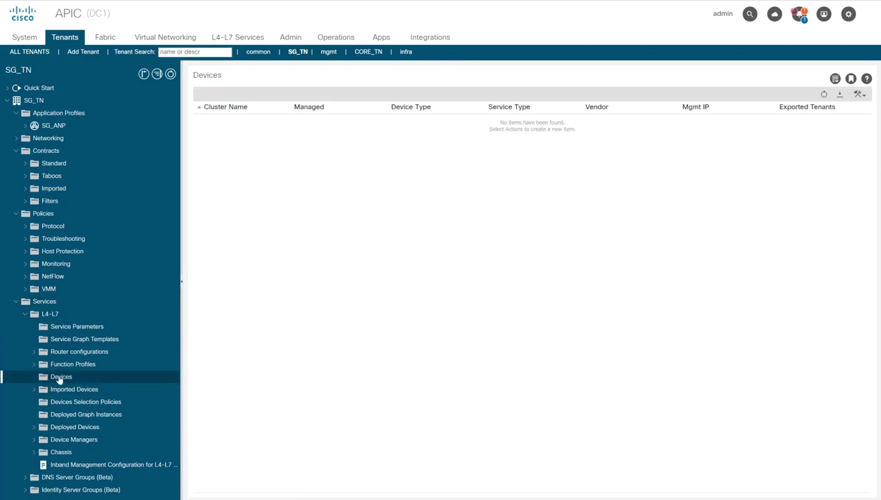
right_click(59, 378)
click(86, 382)
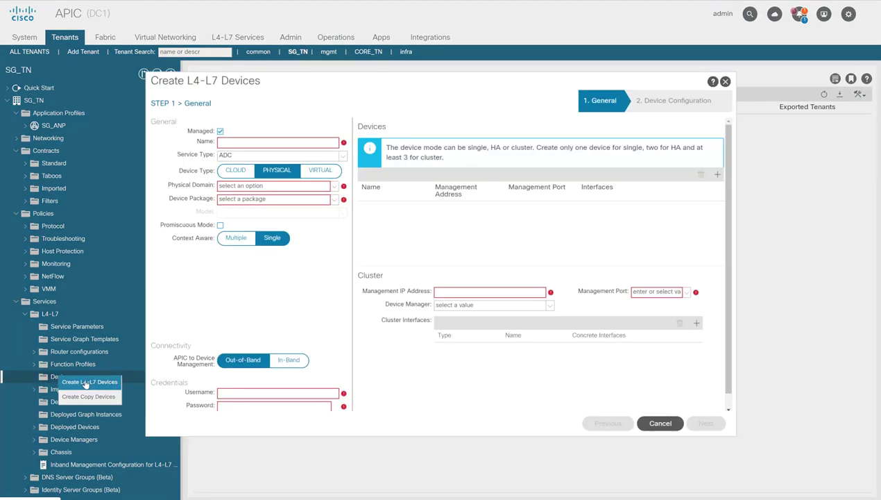
click(221, 131)
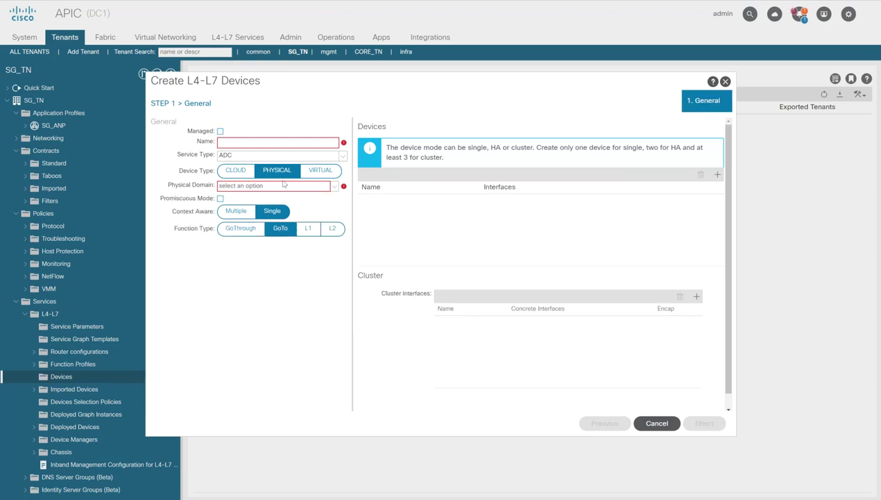
key(alt+Tab)
key(alt+Tab)
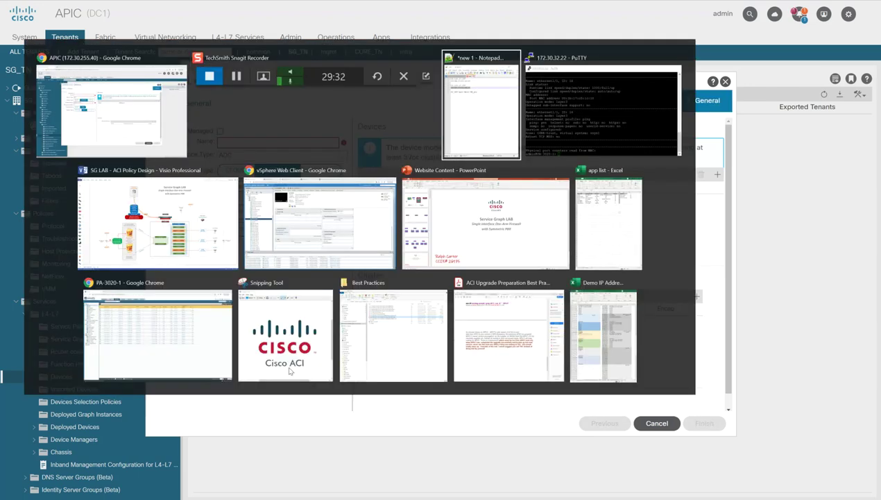
key(alt+Tab)
key(alt+Tab)
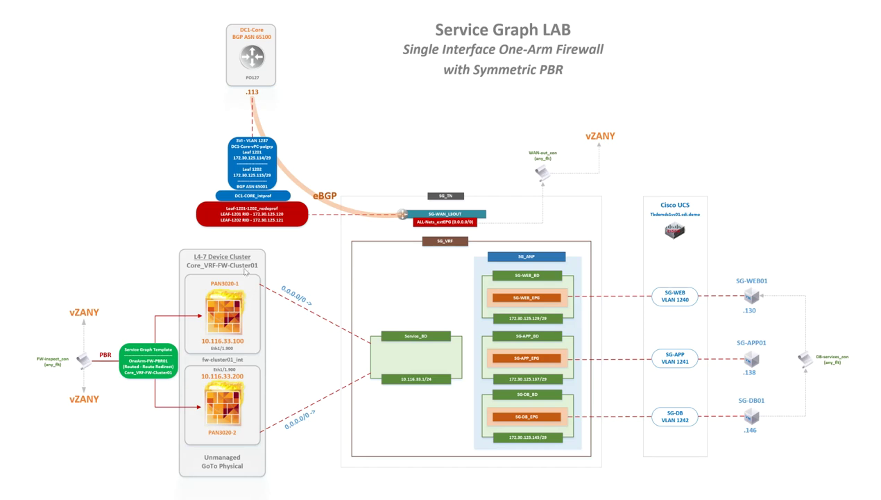
Change the Visio cluster labels from Core_ to SG_, giving SG_VRF-FW-Cluster01.
click(238, 266)
double_click(238, 265)
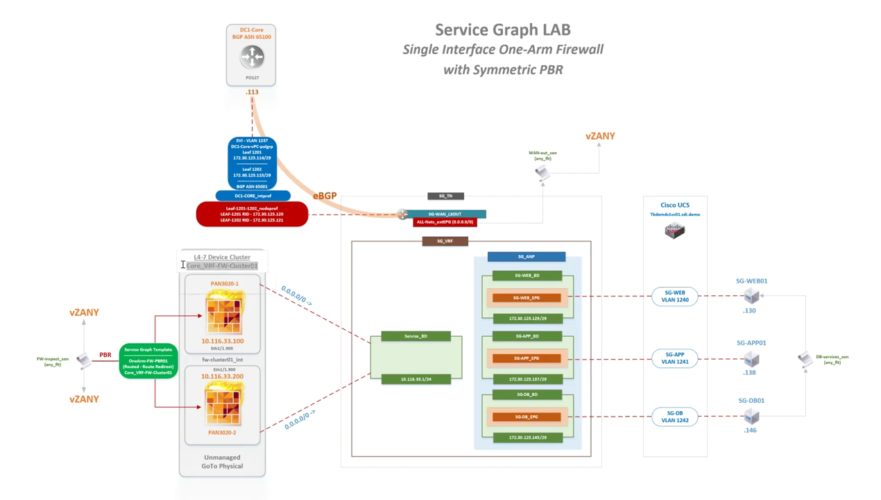
text(S)
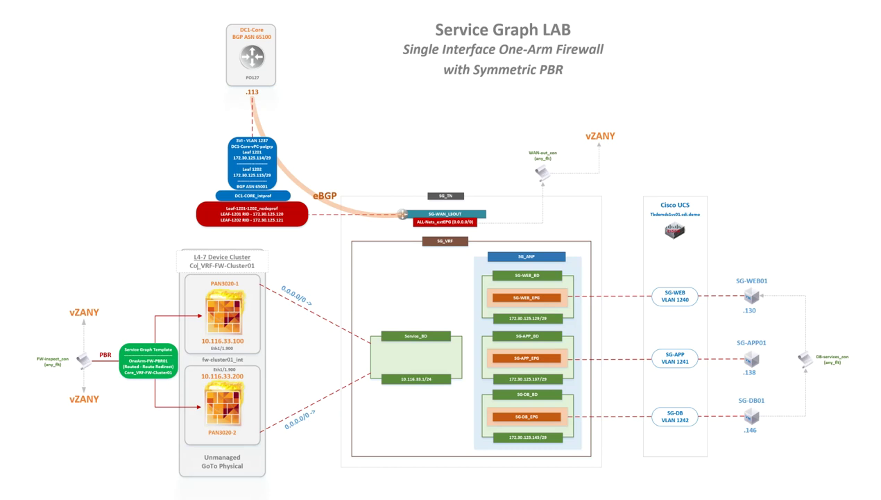
text(G)
click(134, 372)
key(BackSpace)
key(BackSpace)
key(BackSpace)
key(BackSpace)
text(SG)
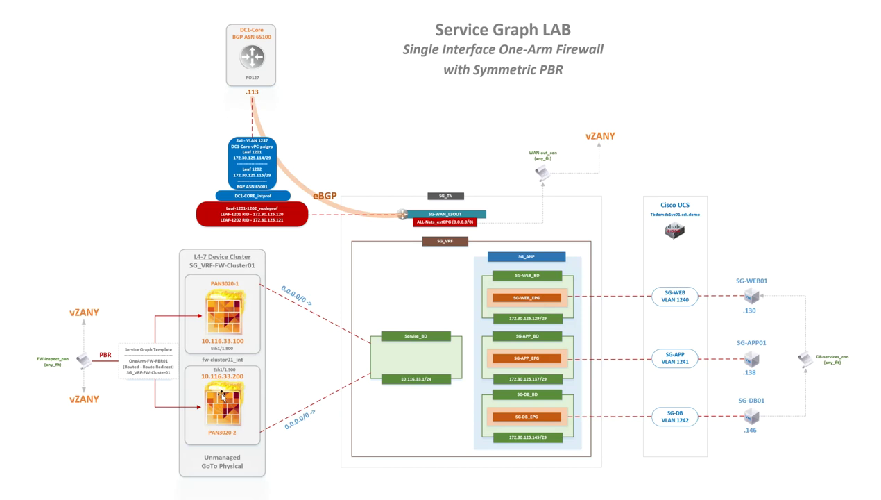
click(236, 266)
Copy SG_VRF-FW-Cluster01 from the diagram into the APIC device Name field.
drag(257, 266, 213, 269)
right_click(212, 269)
click(236, 284)
click(290, 328)
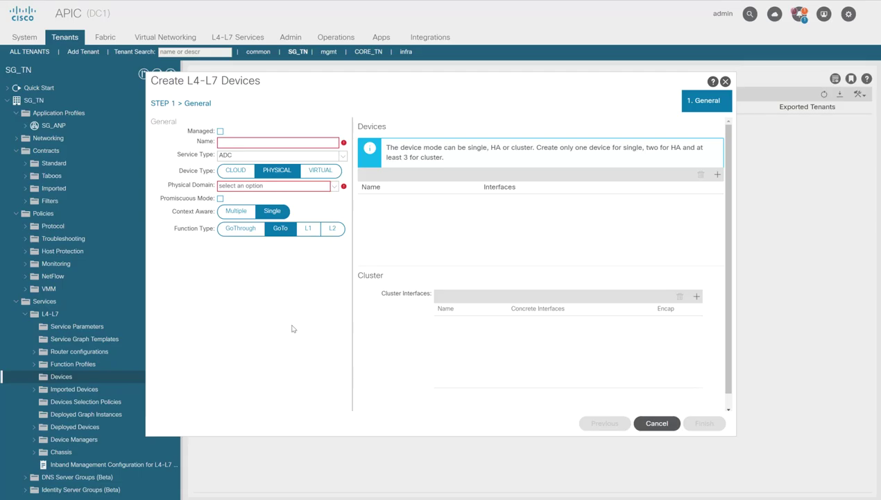
click(222, 142)
right_click(222, 142)
click(249, 215)
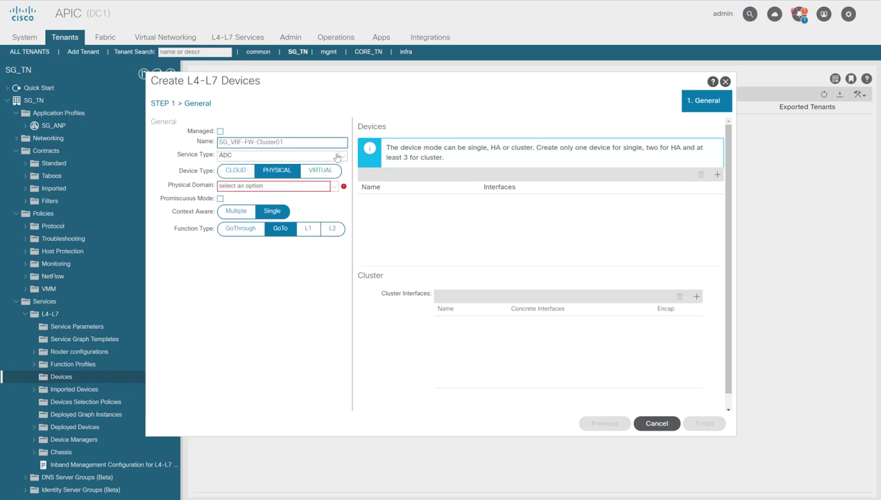
Set Service Type to Firewall and Physical Domain to Shared_phydom.
click(340, 157)
click(264, 183)
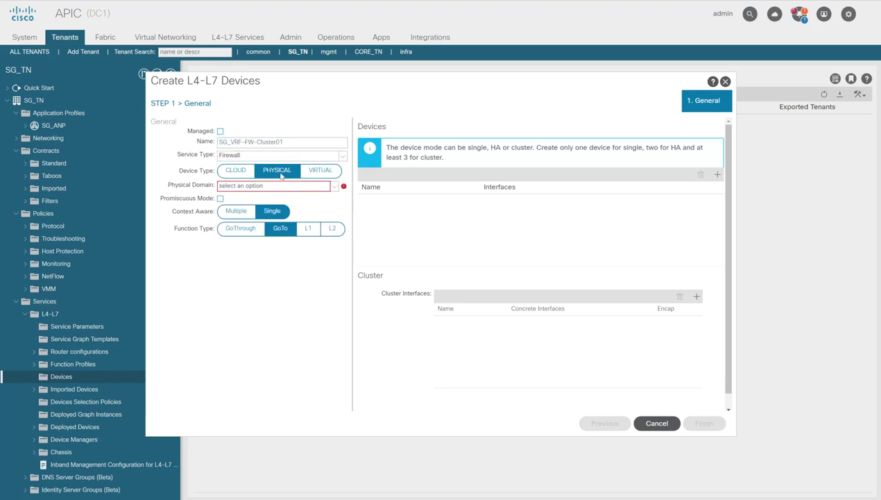
click(321, 188)
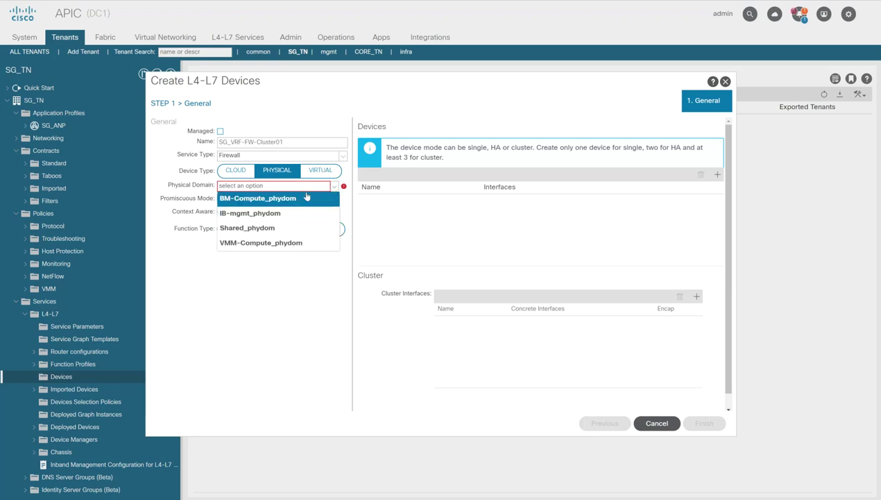
click(255, 228)
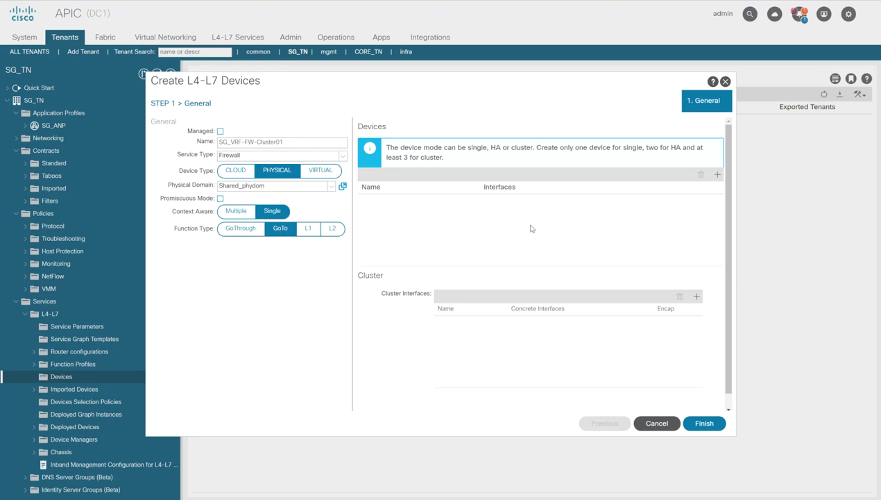
Add concrete device PAN3020-1 with an interface named after the device.
click(717, 175)
click(350, 120)
text(PAN302)
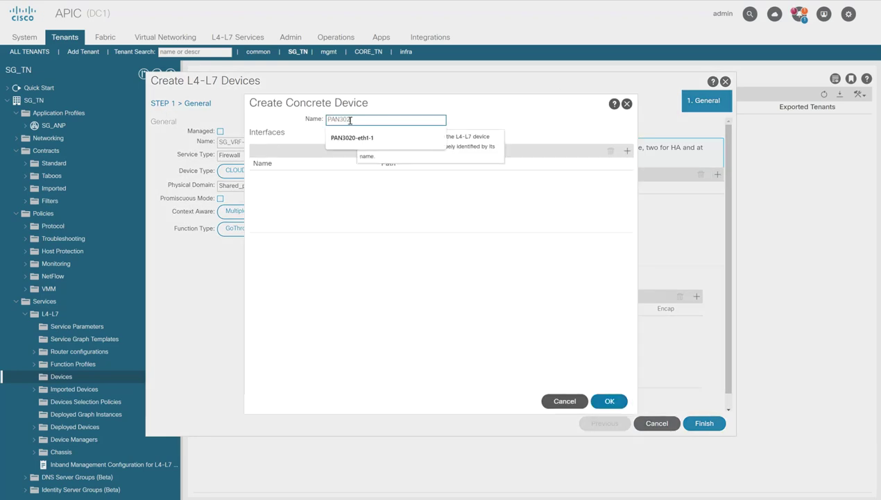
text(0-1)
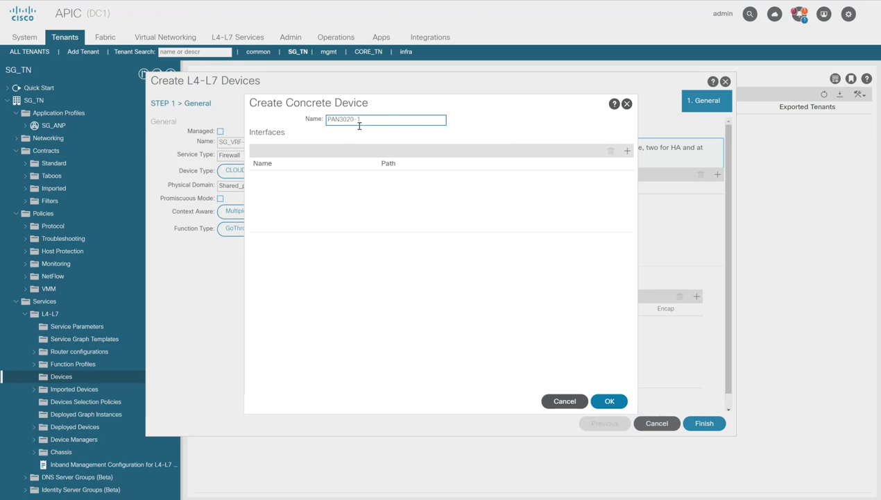
click(627, 150)
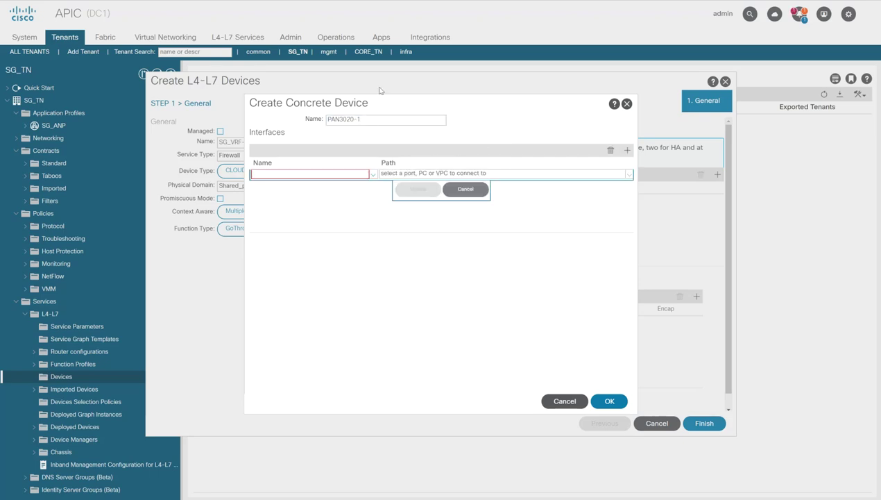
drag(375, 124, 313, 126)
key(ctrl+c)
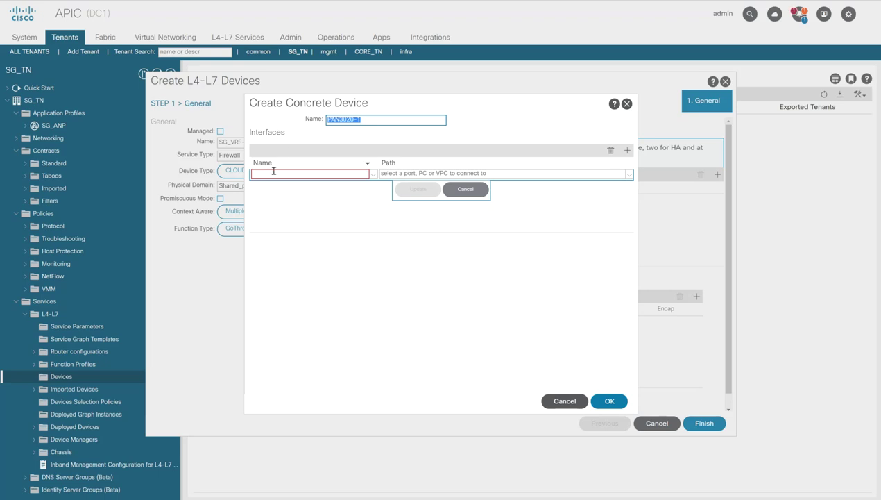
click(275, 173)
key(ctrl+v)
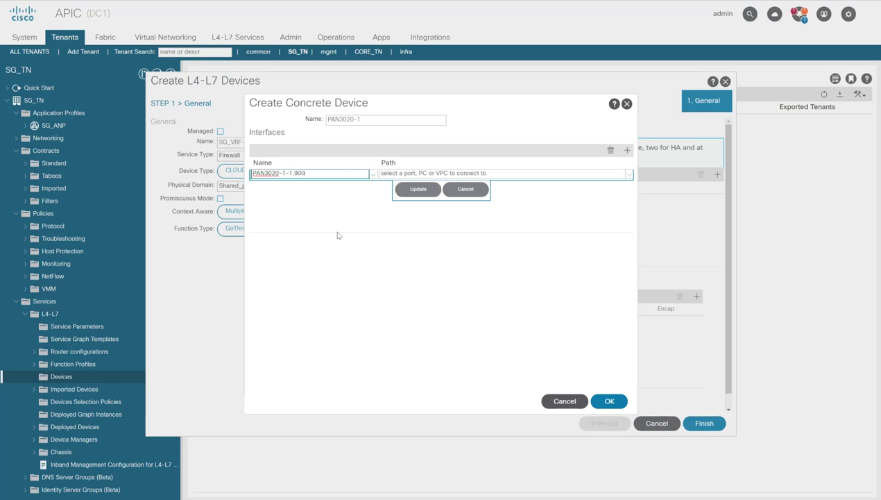
Put interface PAN3020-1-1.900 on Pod-1/Node-1201/eth1/33, save PAN3020-1, and begin a second device.
click(596, 174)
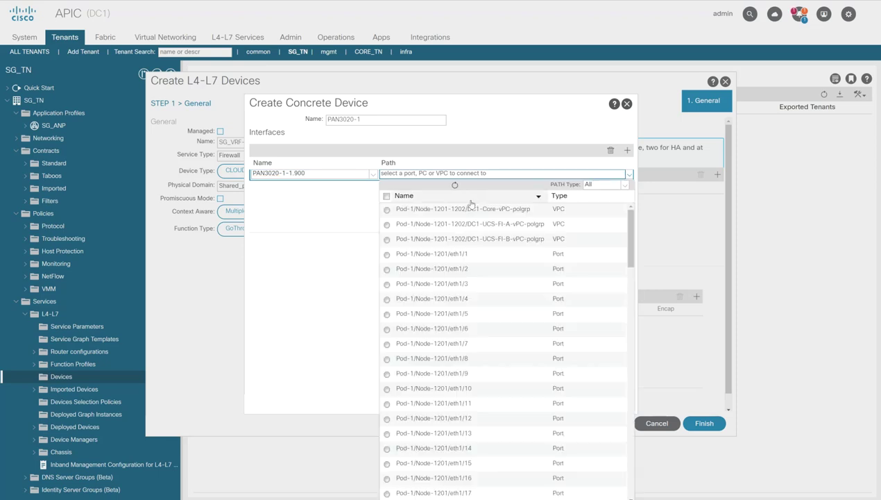
scroll(476, 401, down, 3)
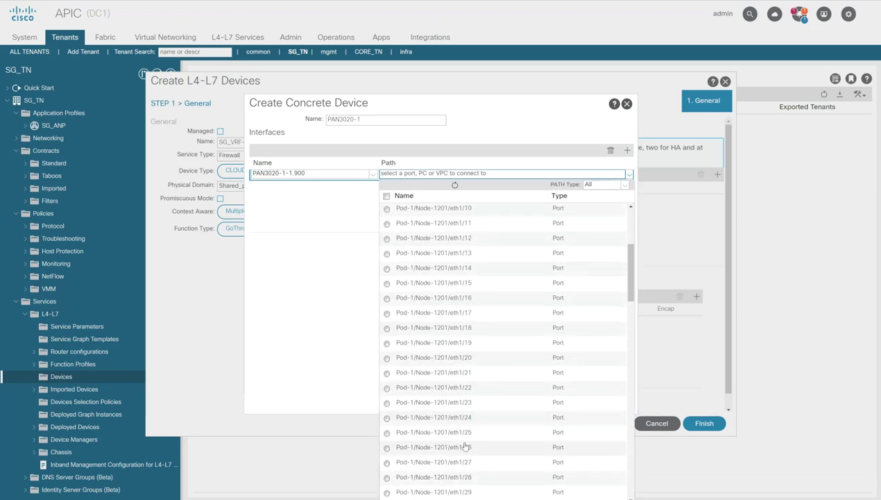
scroll(465, 430, down, 3)
click(389, 418)
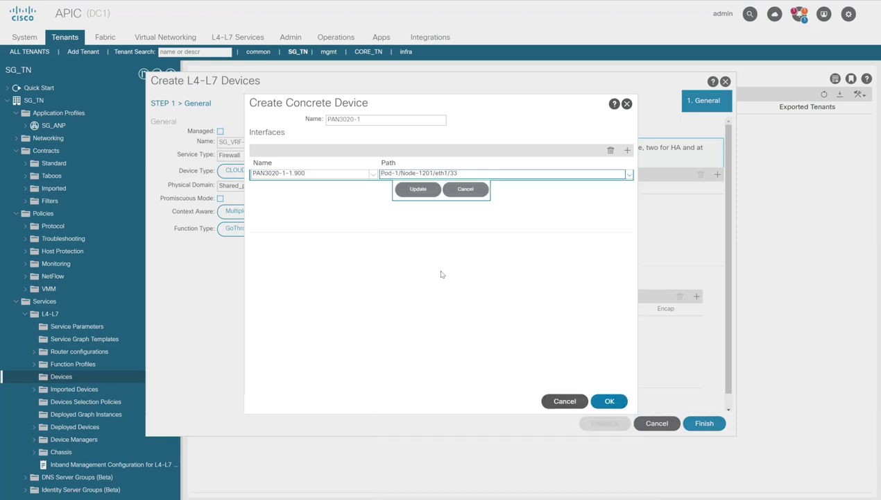
click(418, 189)
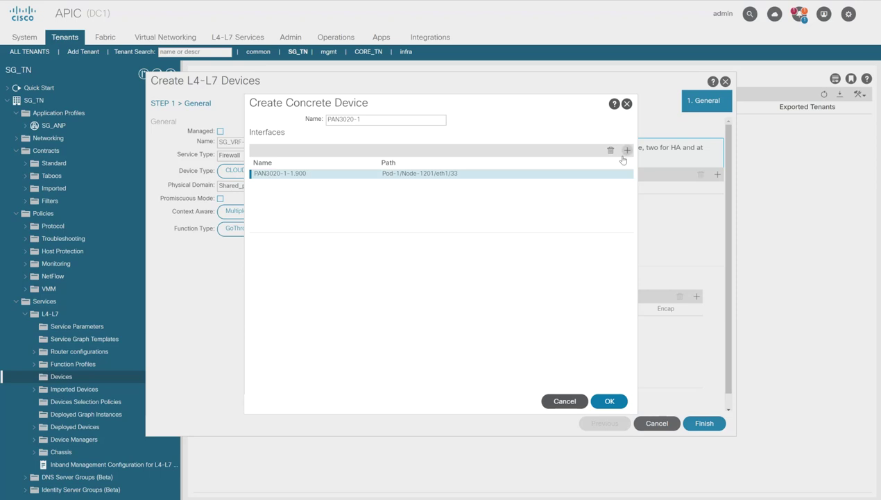
click(609, 401)
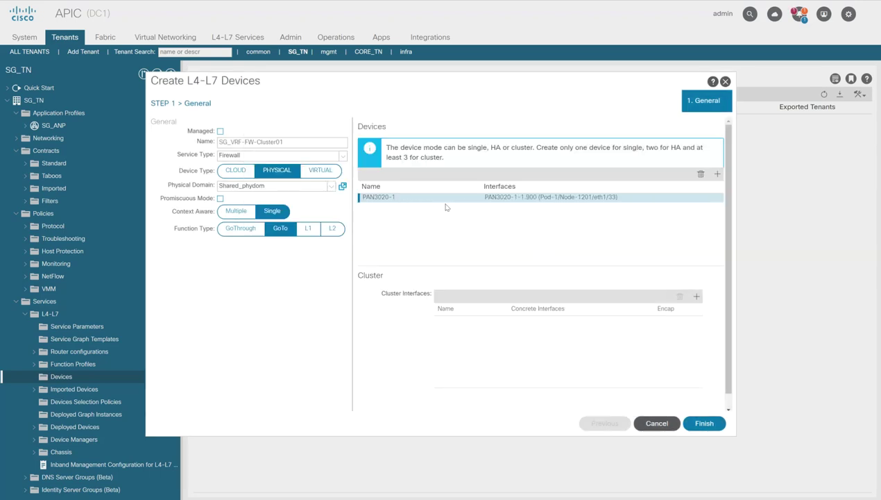
click(716, 174)
right_click(345, 123)
Name the second device PAN3020-2, give it interface PAN3020-2-1.900 on Pod-1/Node-1201/eth1/34, and save it.
click(364, 189)
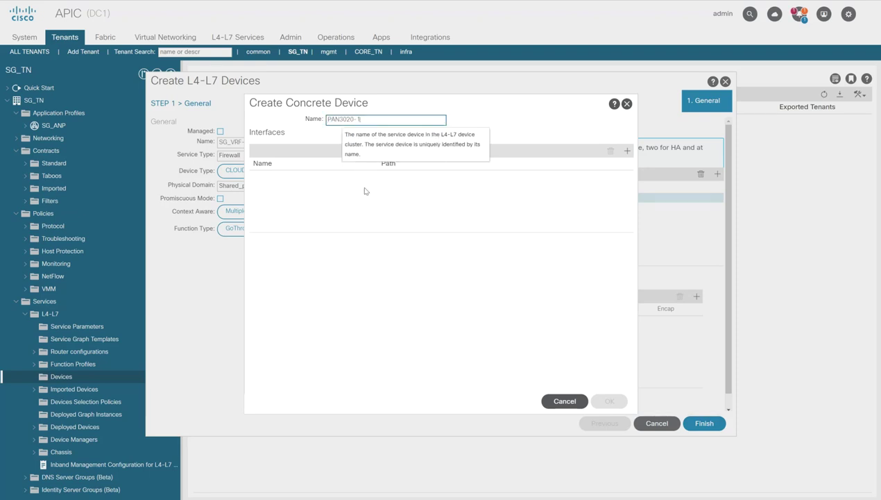
click(553, 191)
click(628, 152)
click(289, 174)
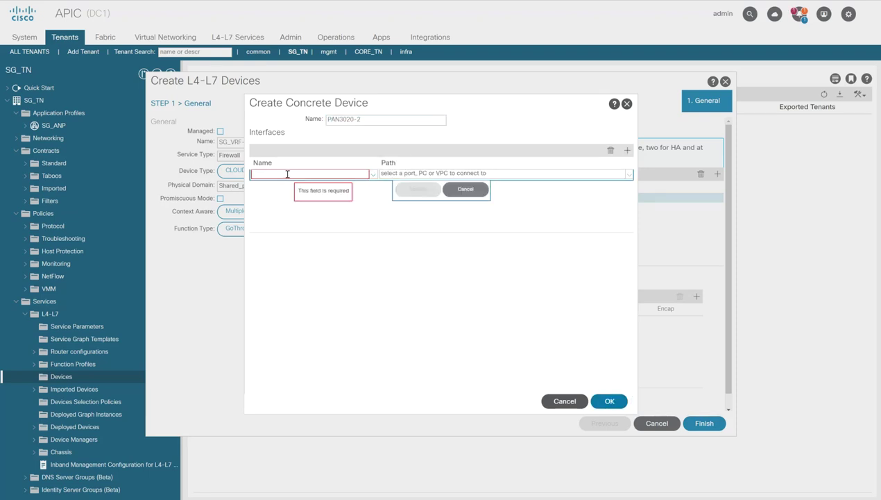
key(ctrl+v)
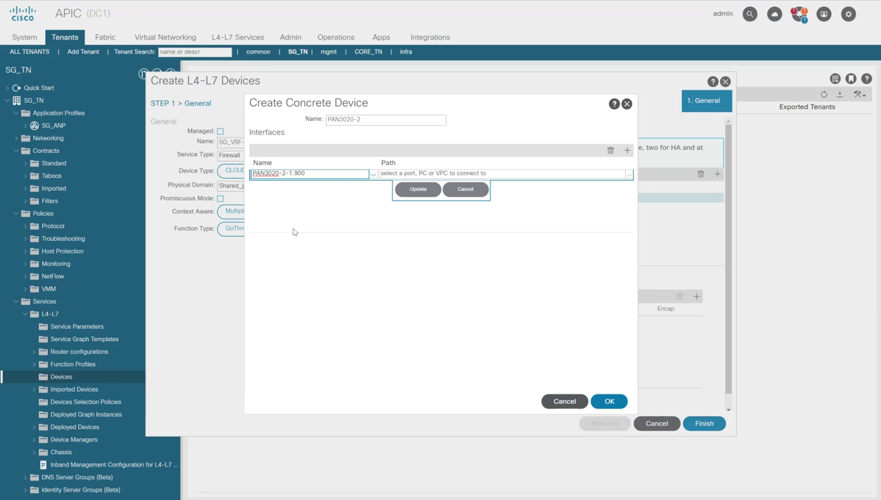
click(628, 174)
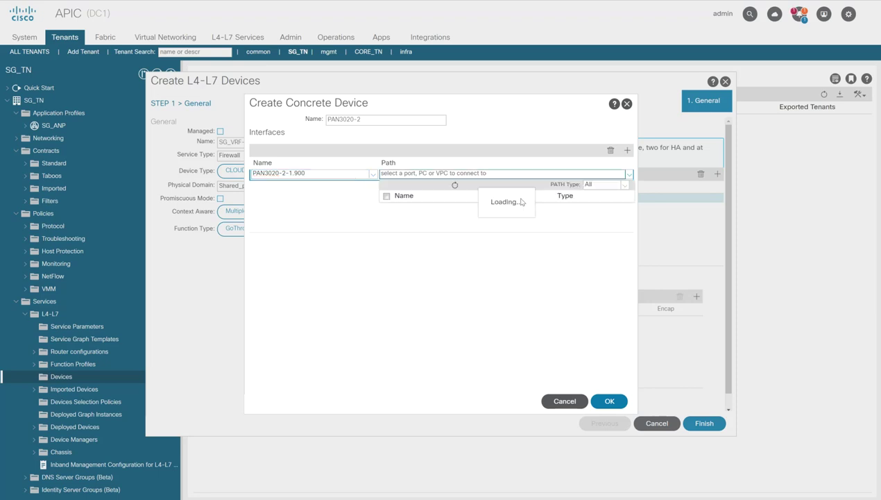
scroll(493, 338, down, 4)
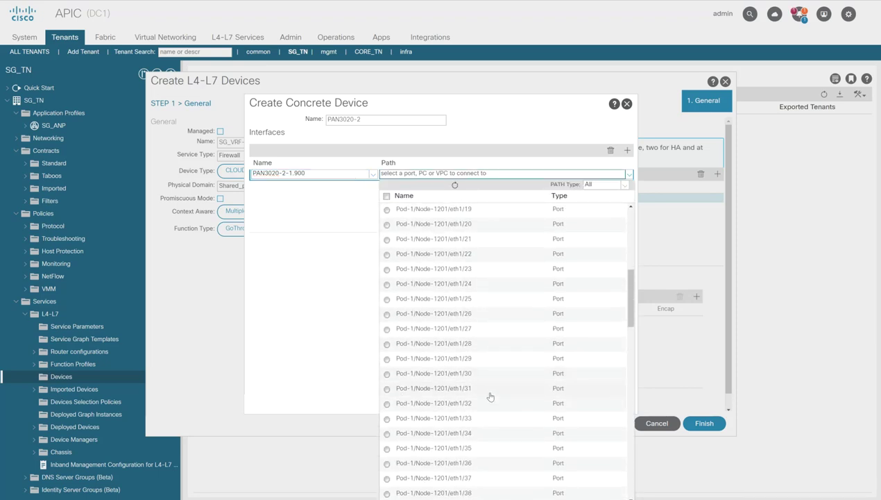
click(387, 434)
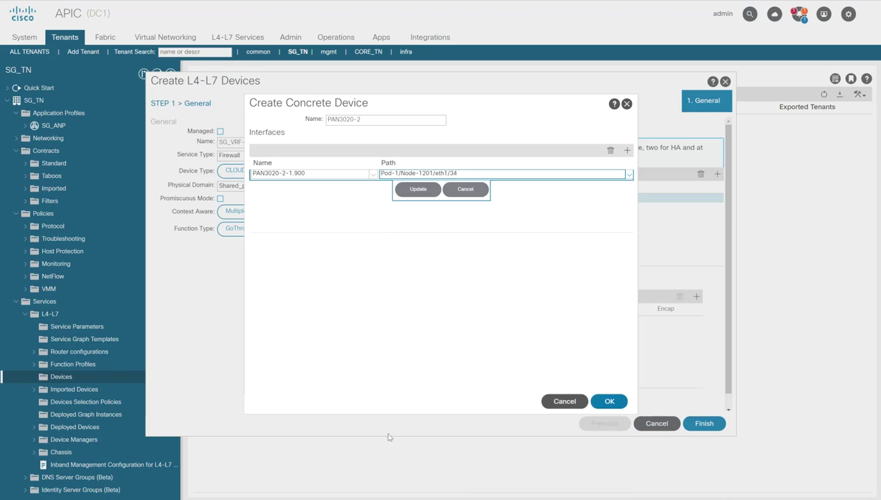
click(419, 190)
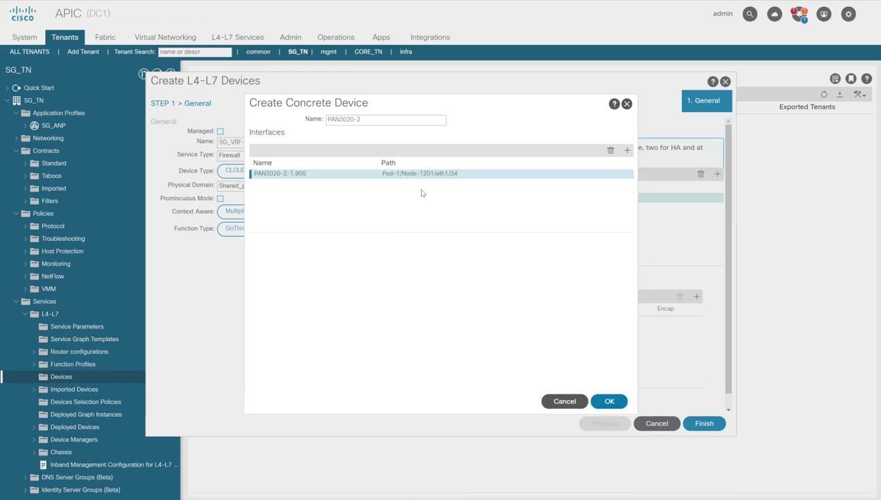
click(609, 402)
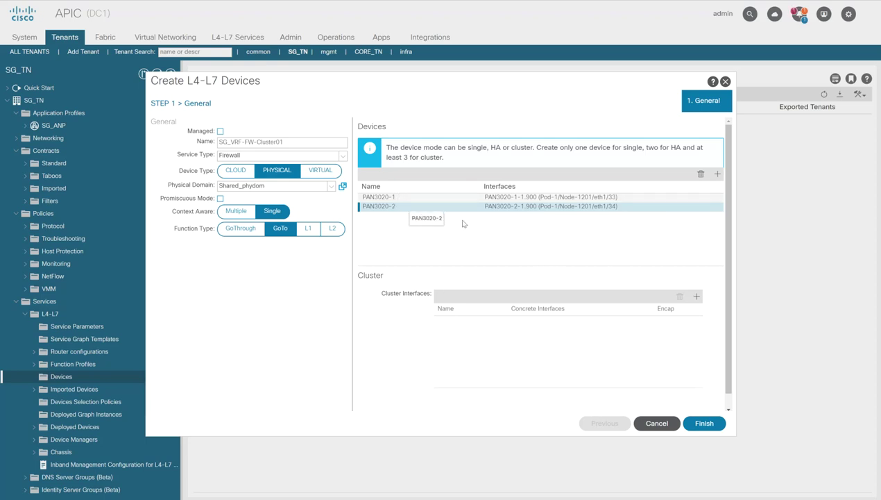
Add a cluster interface named fw-cluster01_int, copied from the diagram label.
click(697, 295)
click(453, 323)
click(436, 401)
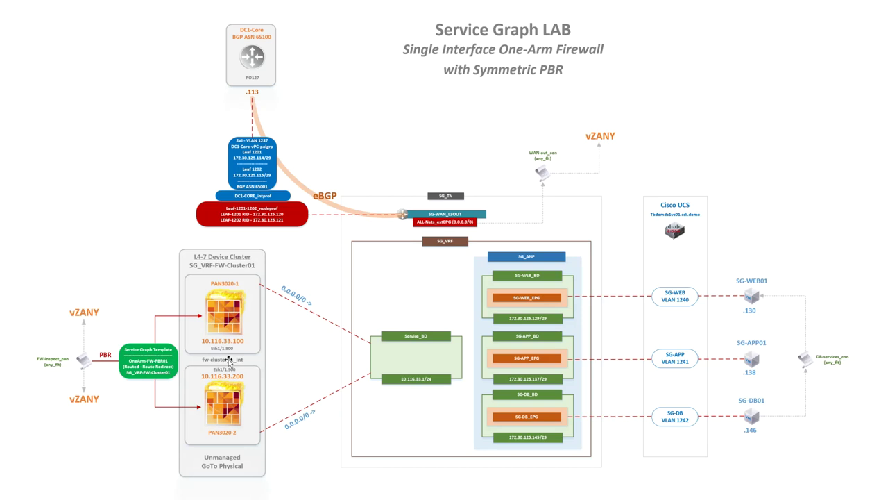
right_click(229, 359)
click(303, 359)
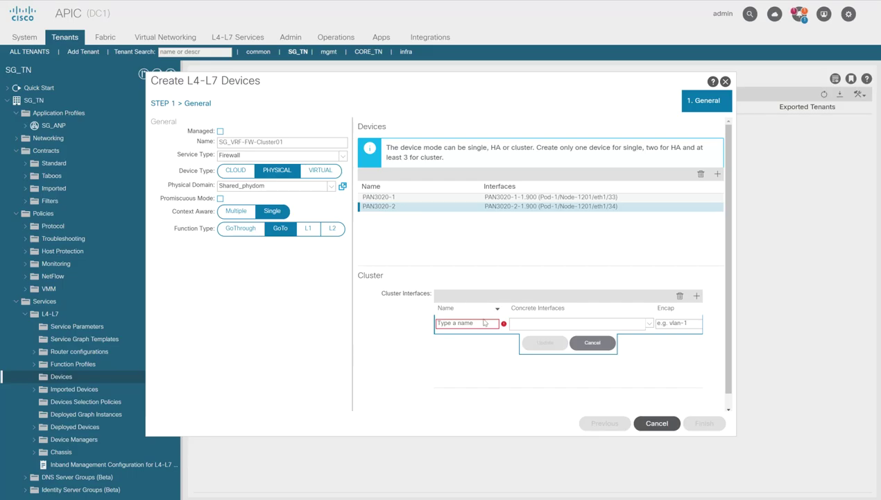
click(468, 321)
right_click(451, 323)
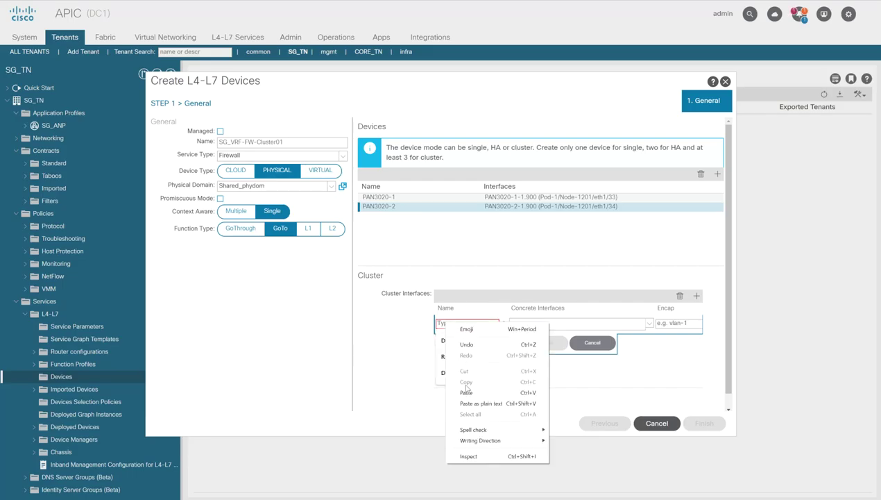
click(474, 392)
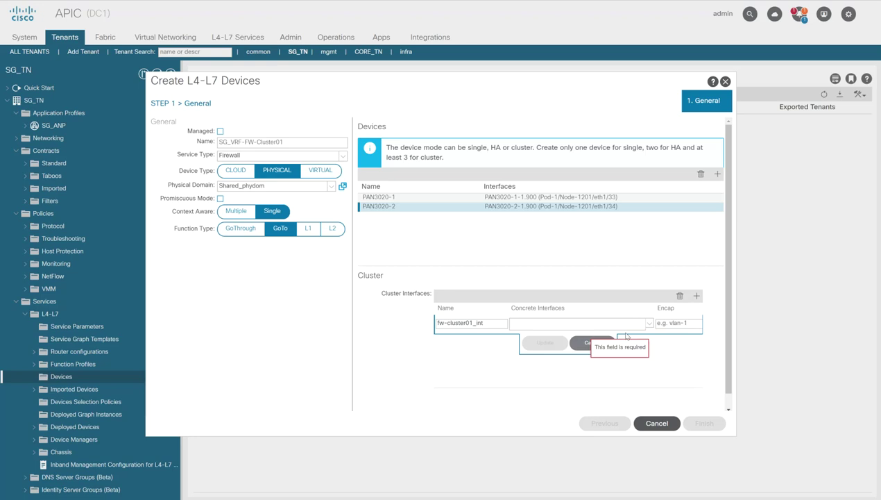
Map both PAN3020 interfaces to it with encap vlan-900 and finish creating the cluster.
click(649, 324)
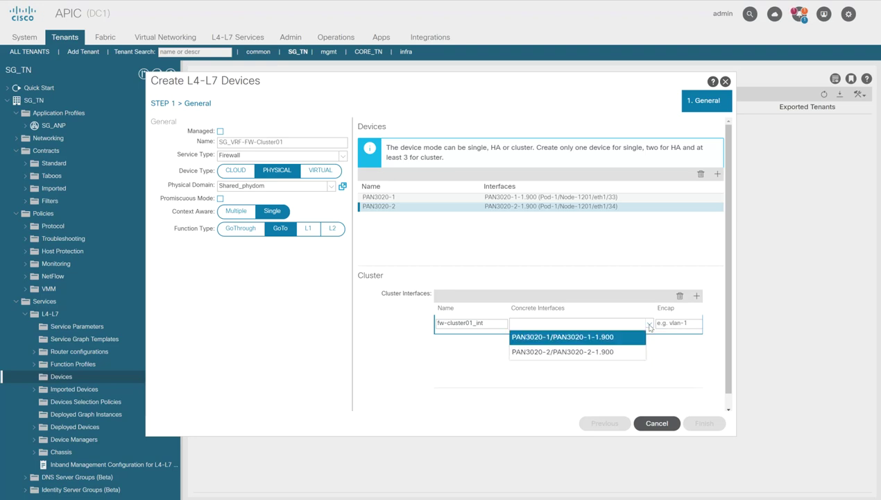
click(577, 337)
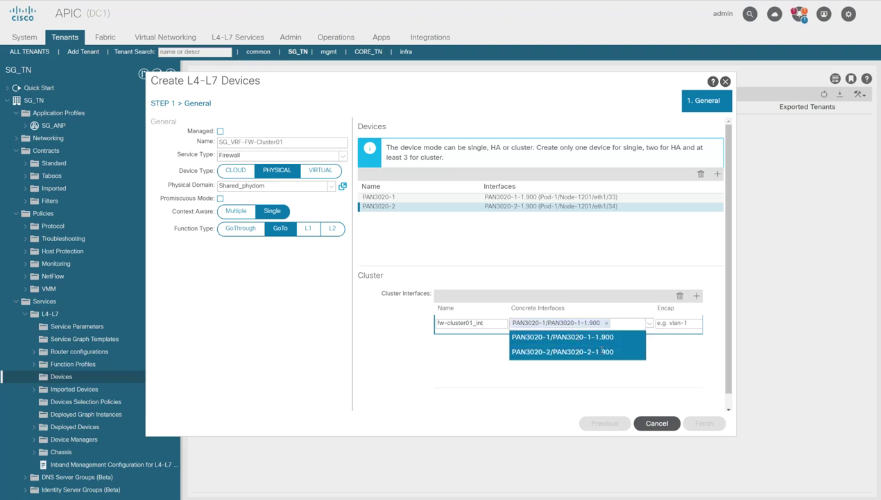
click(598, 352)
click(685, 322)
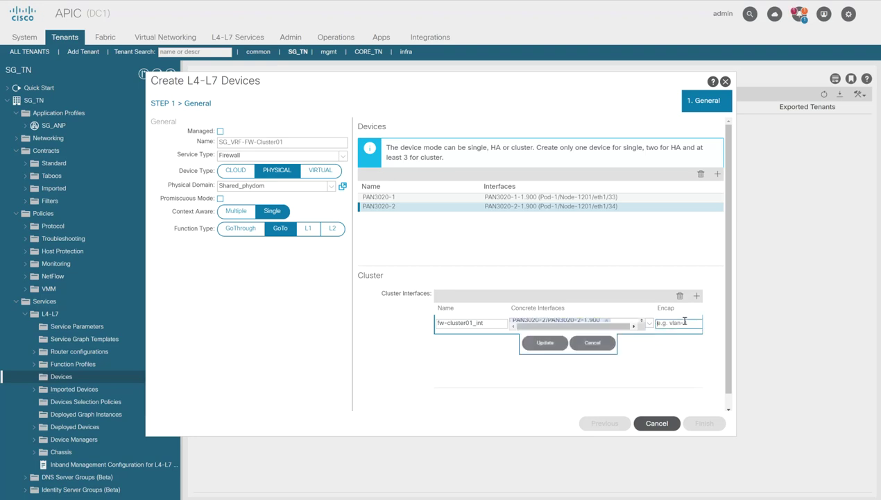
text(vlan-)
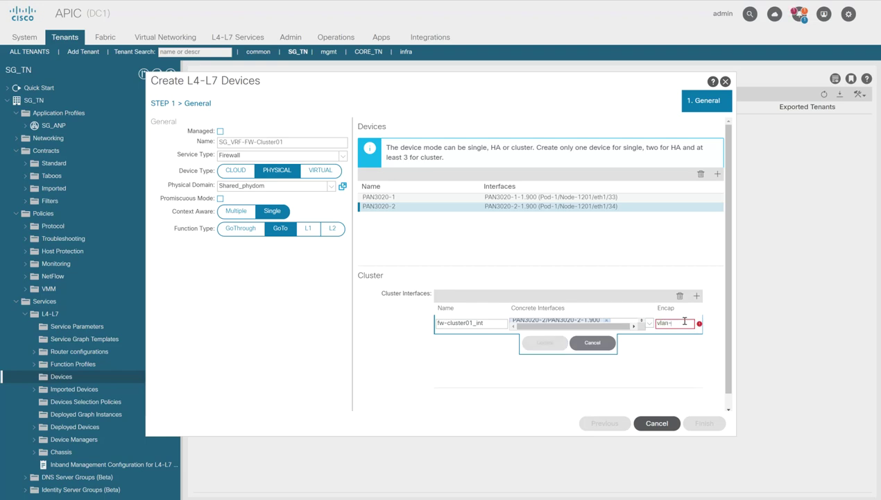
text(900)
click(556, 343)
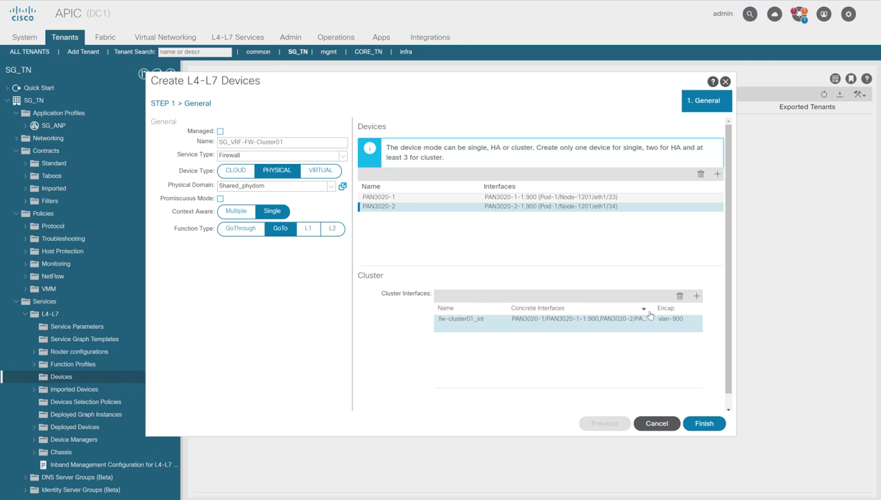
drag(655, 309, 662, 309)
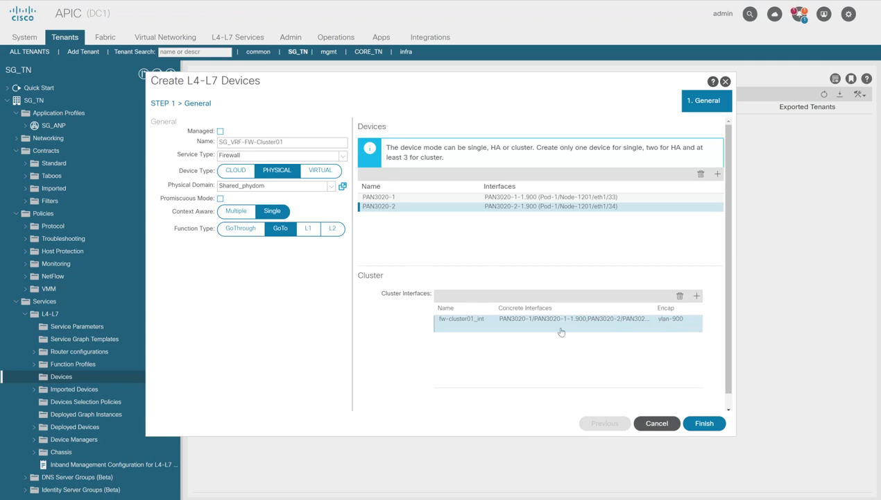
click(704, 424)
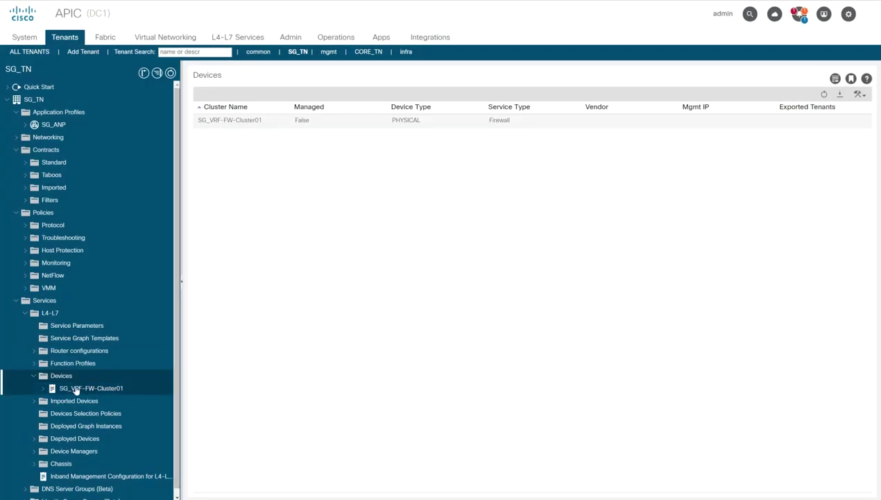
Check SG_VRF-FW-Cluster01's faults, then show SG_TN's empty Service Graph Templates list.
click(132, 391)
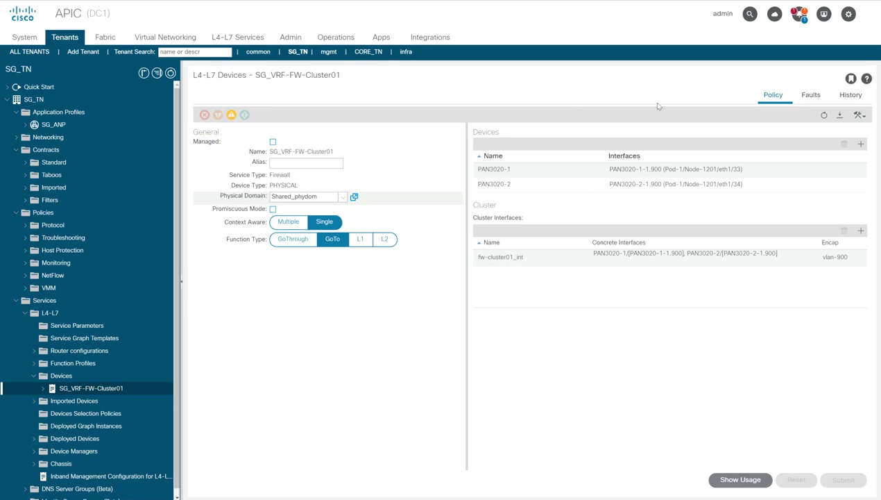
click(810, 95)
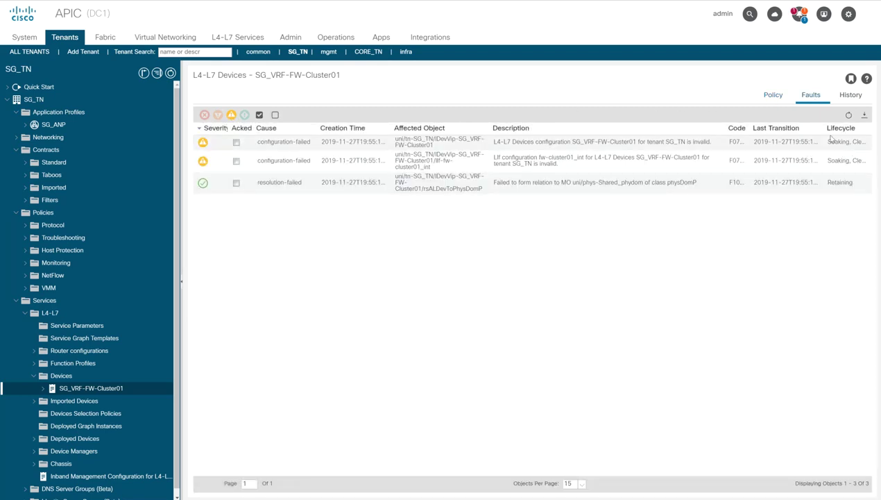
drag(823, 128, 750, 129)
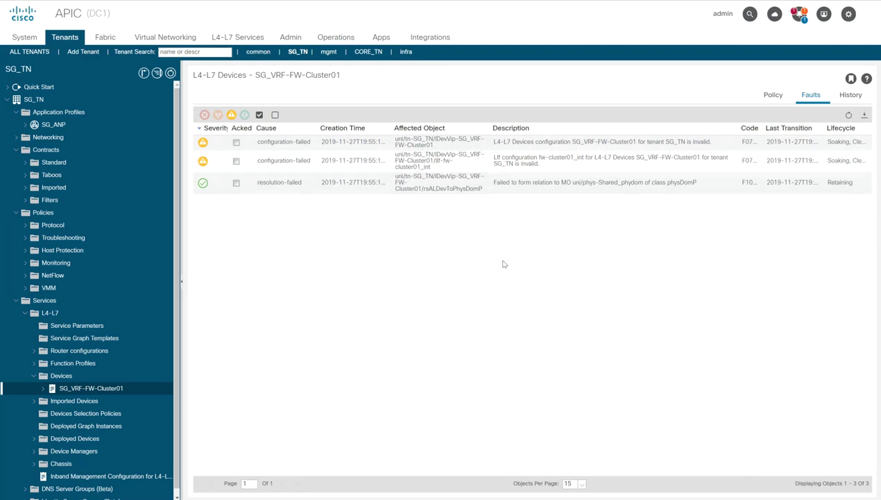
click(34, 375)
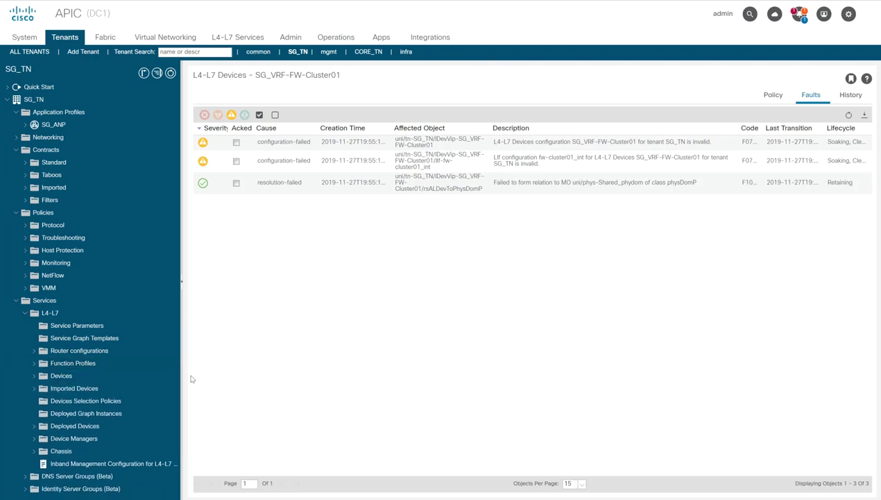
click(111, 339)
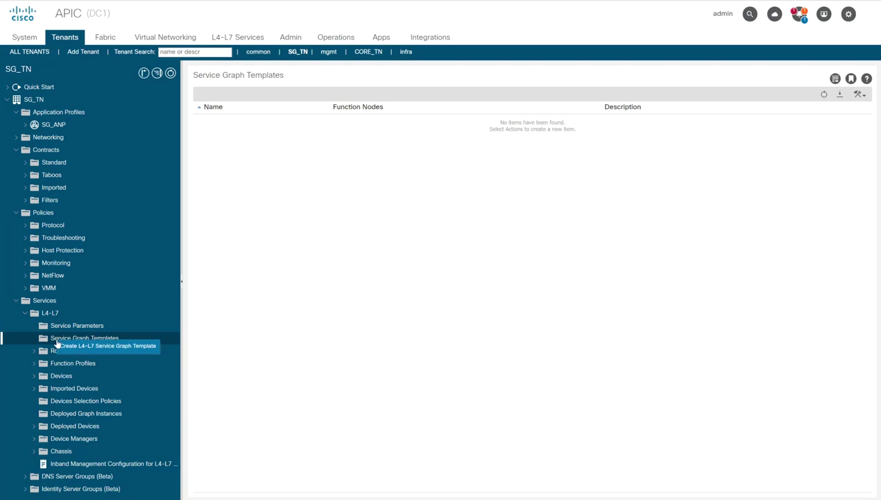
Start a new service graph template named OneArm-FW-PBR01, copying the name from the diagram label.
click(96, 346)
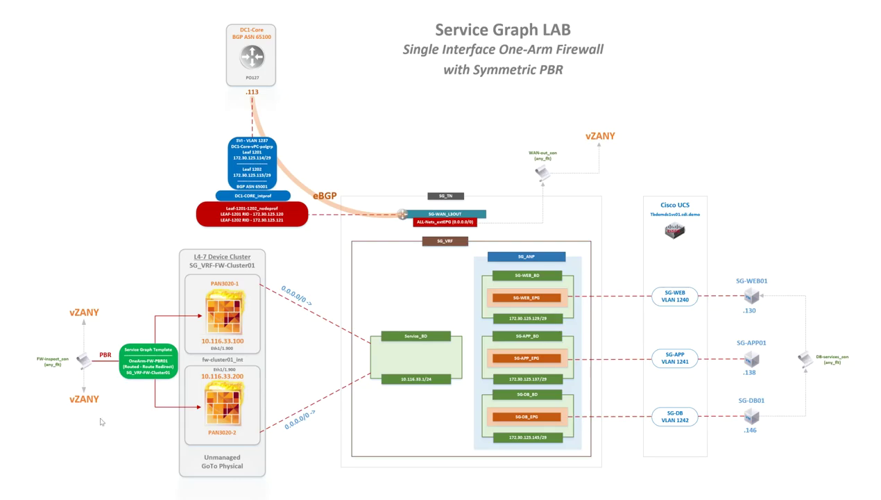
click(148, 355)
drag(171, 360, 111, 362)
right_click(146, 365)
click(159, 380)
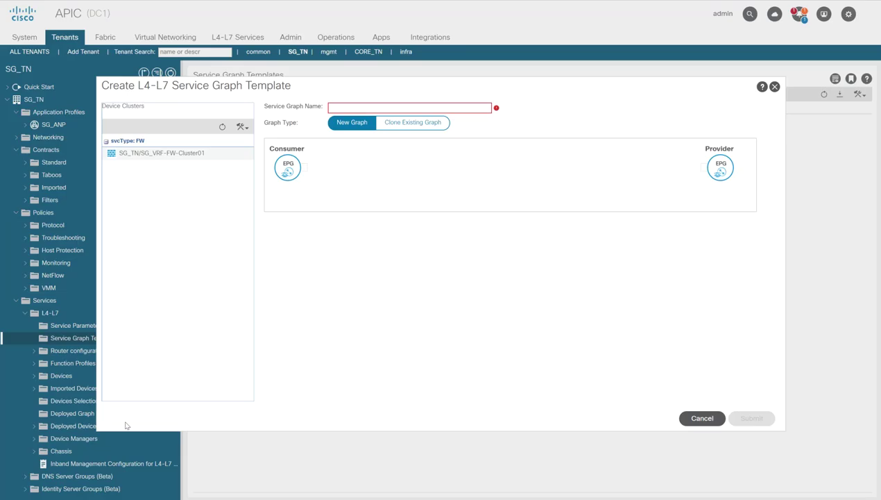
right_click(350, 109)
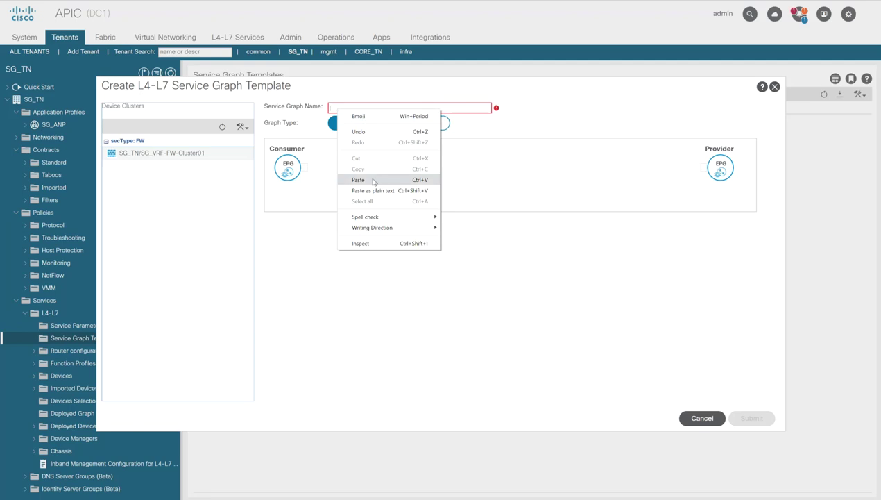
click(358, 178)
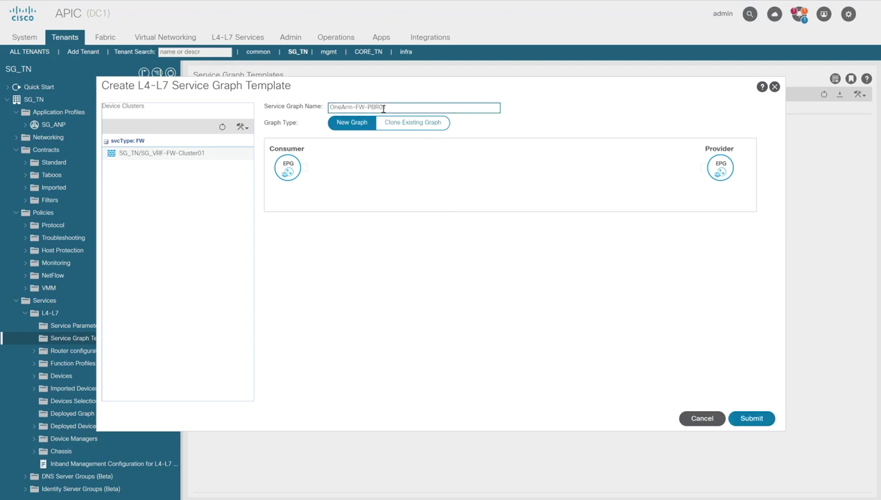
Place the firewall cluster between consumer and provider as a routed node with route redirect, and submit.
drag(143, 153, 498, 171)
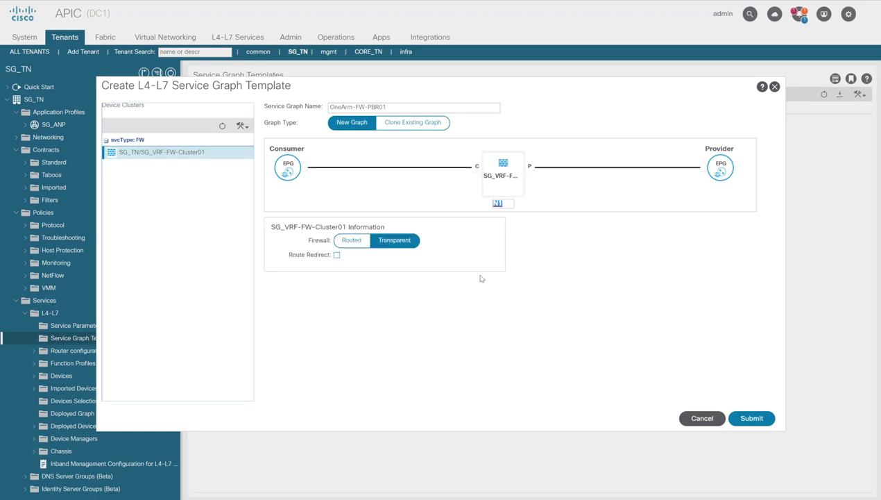
click(352, 241)
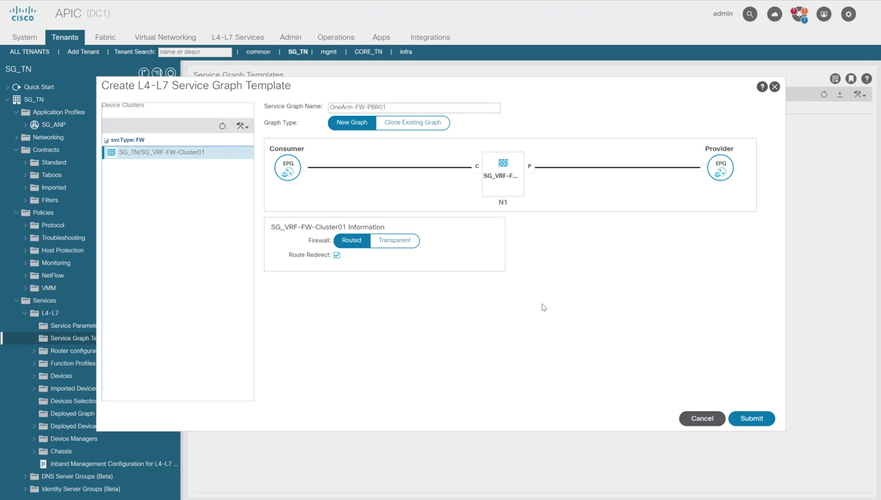
click(757, 417)
click(748, 418)
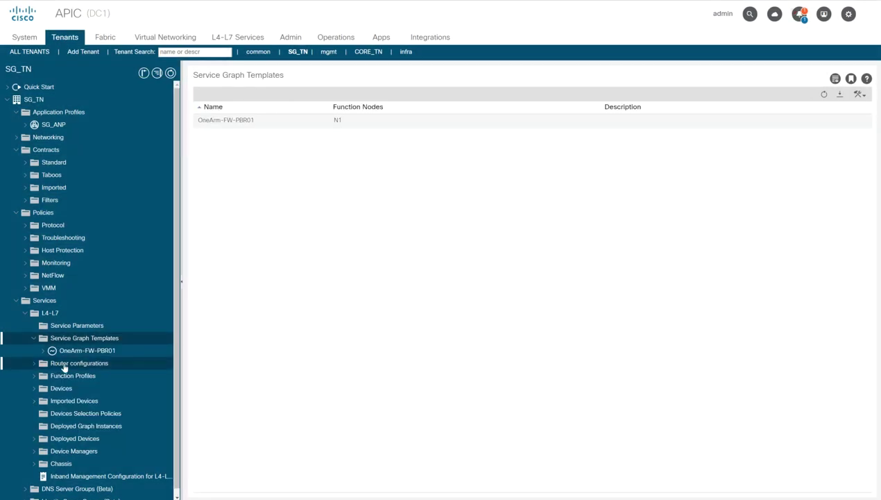
Inspect OneArm-FW-PBR01's Function Node N1 and consumer connector, then go to the ACI-SG-APP01 console.
click(43, 350)
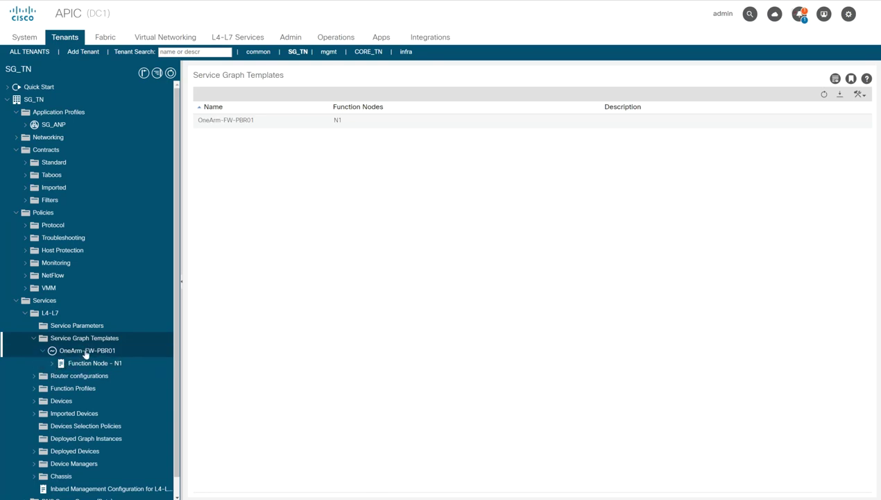
click(86, 351)
click(52, 363)
click(98, 365)
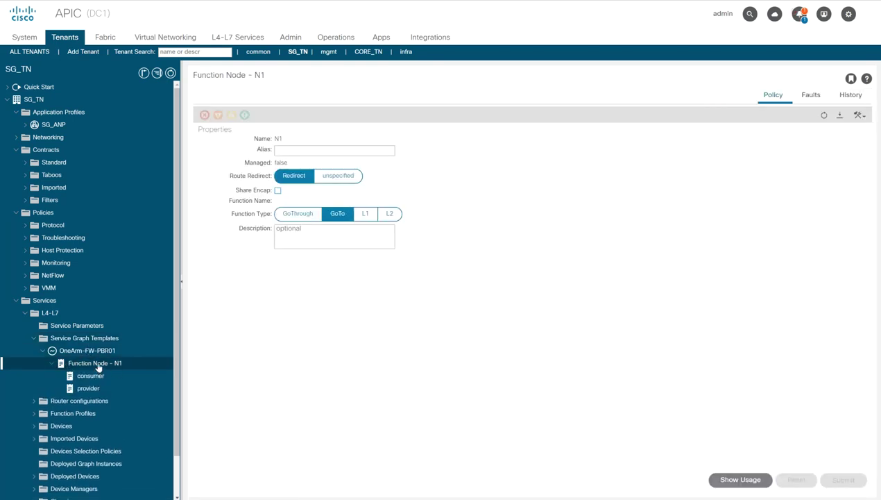
click(91, 375)
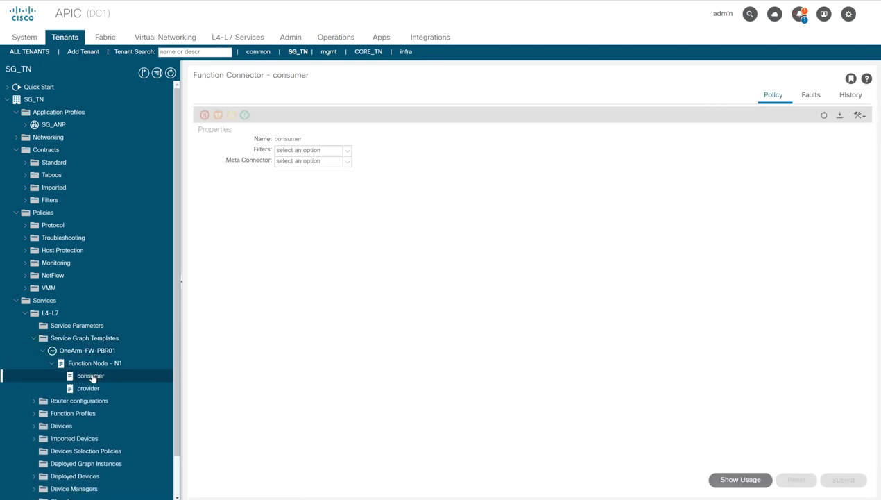
click(53, 363)
click(43, 350)
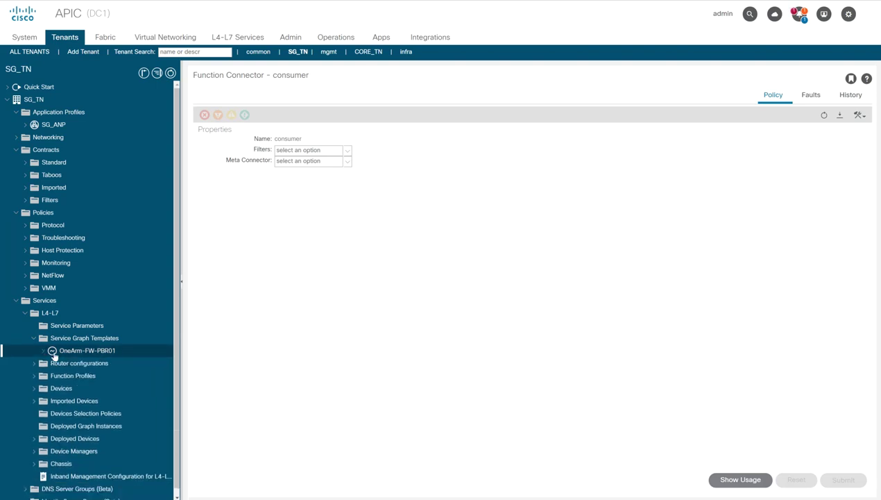
scroll(177, 358, down, 1)
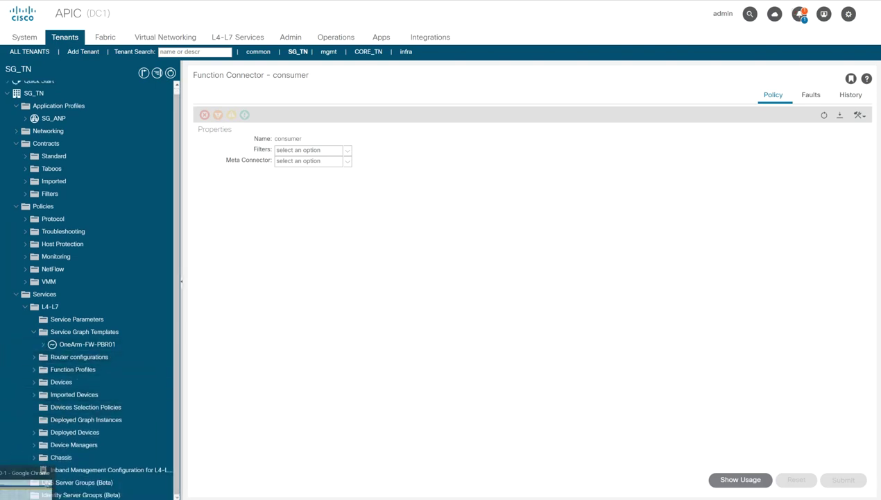
click(26, 485)
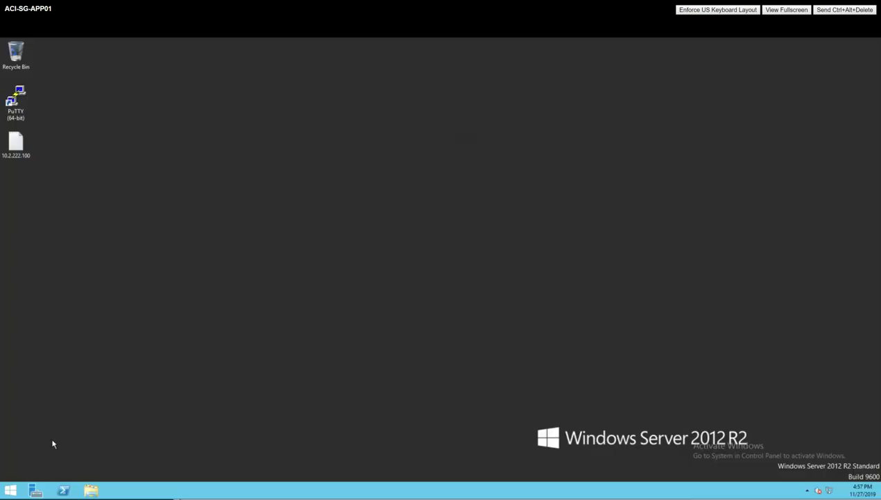
Launch an administrator cmd prompt via Run on ACI-SG-APP01, then select SG-APP01 on the lab diagram.
right_click(9, 489)
click(59, 462)
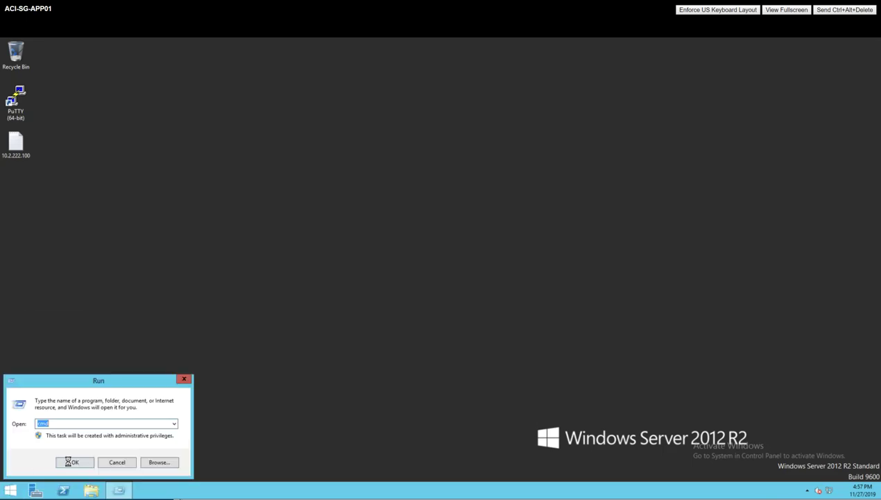
click(75, 462)
drag(189, 80, 351, 167)
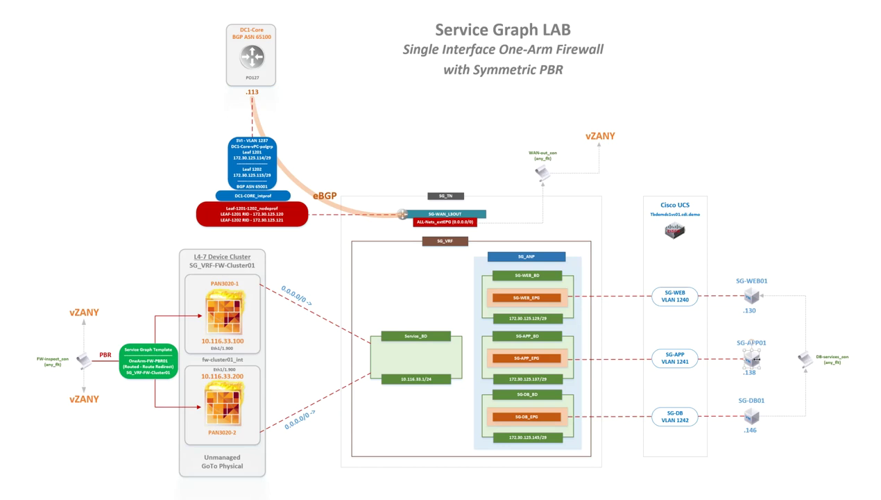
click(760, 344)
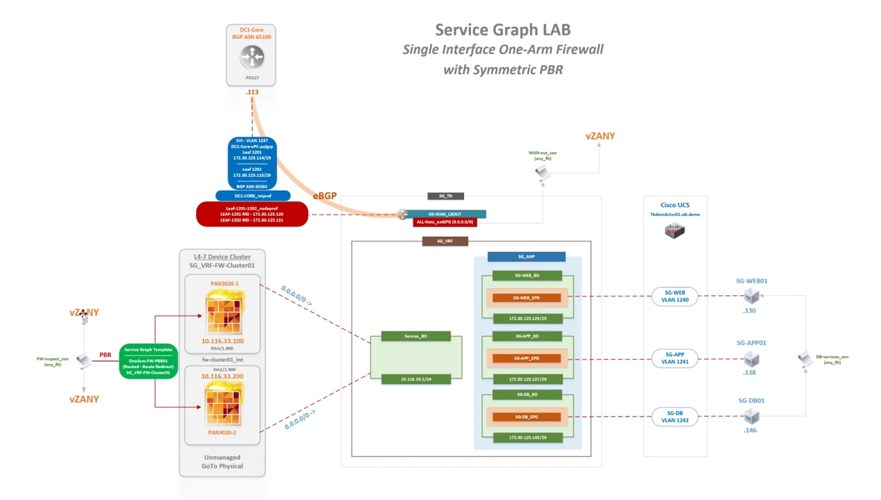
Point out the vZANY label and SG-APP VLAN 1241 and SG-DB VLAN 1242 shapes, then show the firewall log.
click(88, 398)
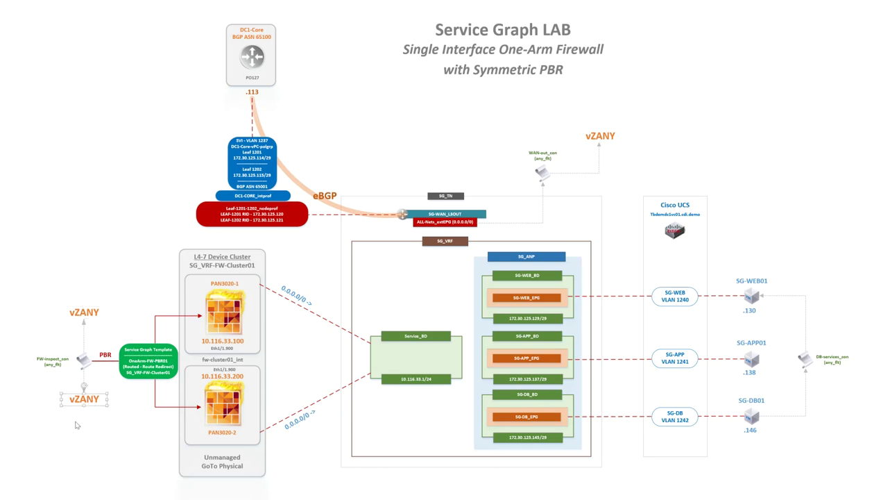
click(120, 420)
click(680, 361)
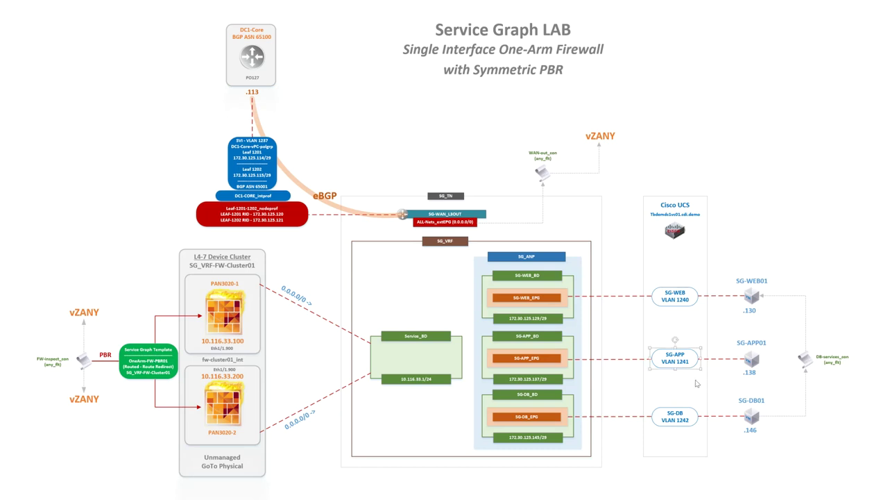
click(675, 412)
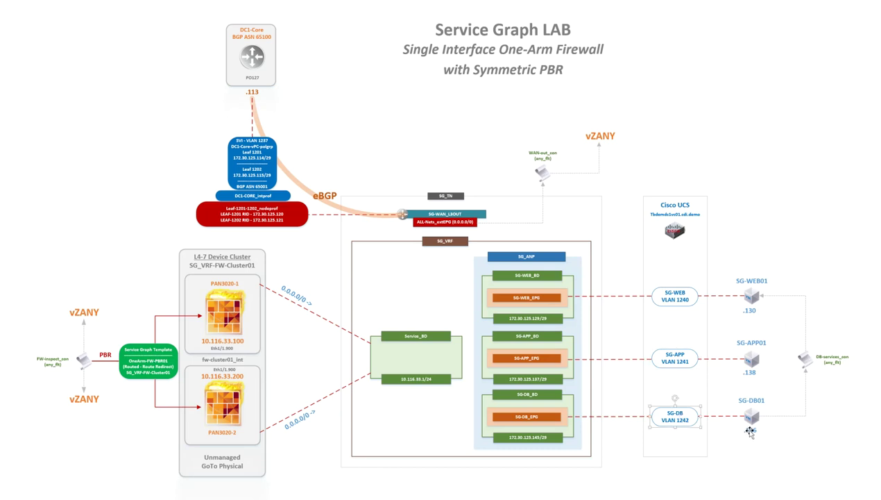
click(740, 460)
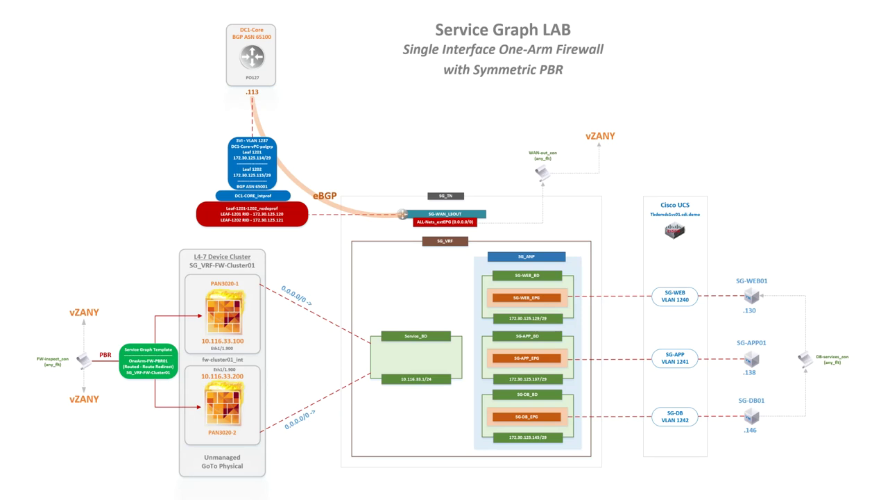
mouse_move(28, 498)
click(28, 479)
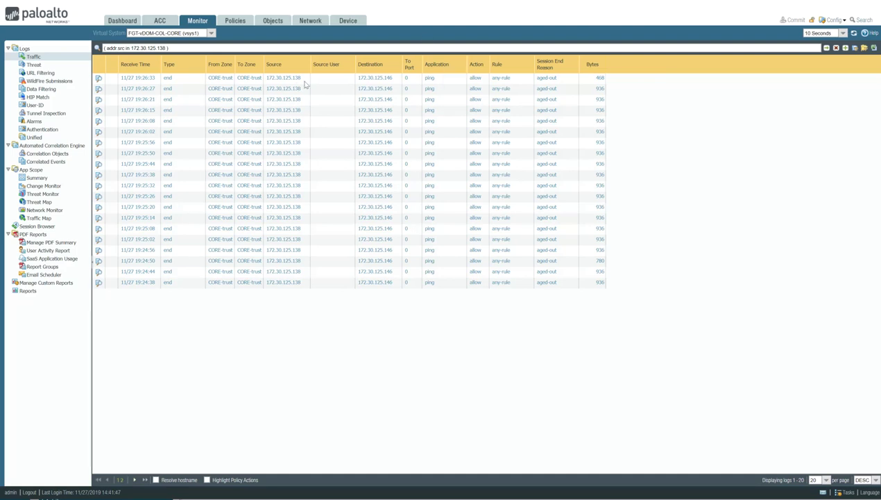
Refresh the traffic log and remove the 172.30.125.138 source filter to show all traffic.
click(853, 33)
triple_click(191, 48)
key(BackSpace)
click(98, 48)
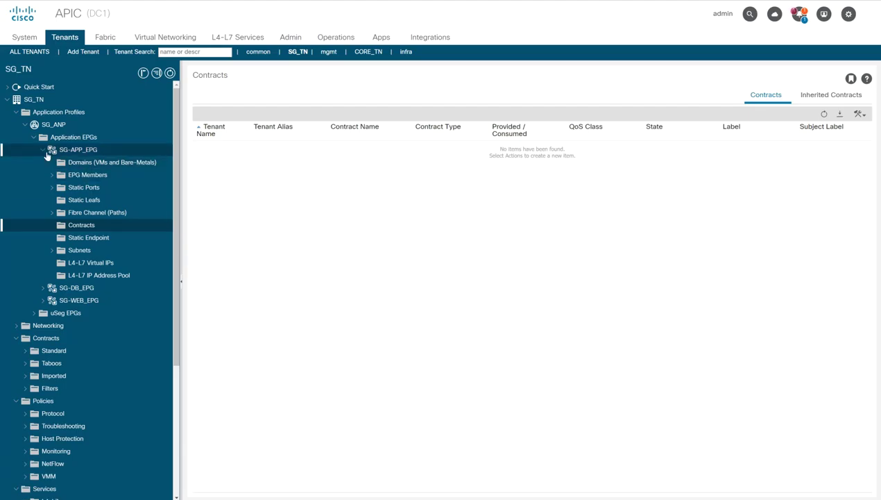
Start Apply L4-L7 Service Graph Template from the OneArm-FW-PBR01 template under Service Graph Templates.
drag(176, 229, 177, 378)
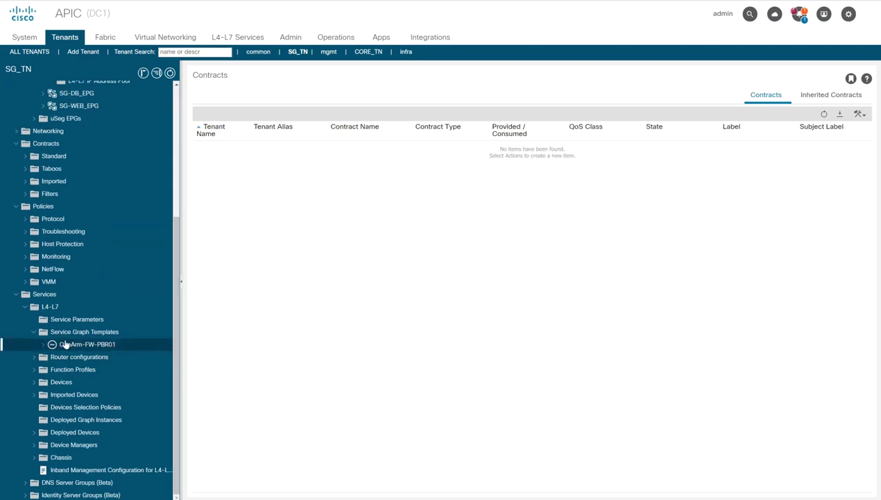
click(76, 344)
right_click(72, 345)
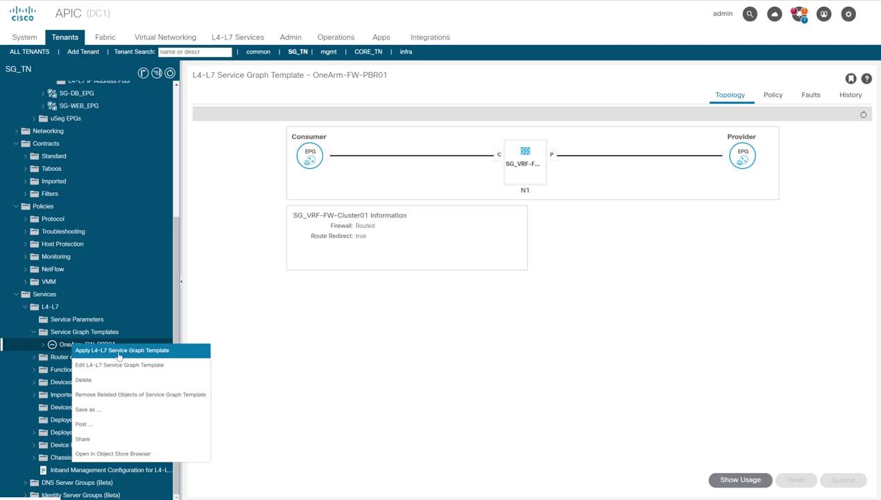
click(119, 352)
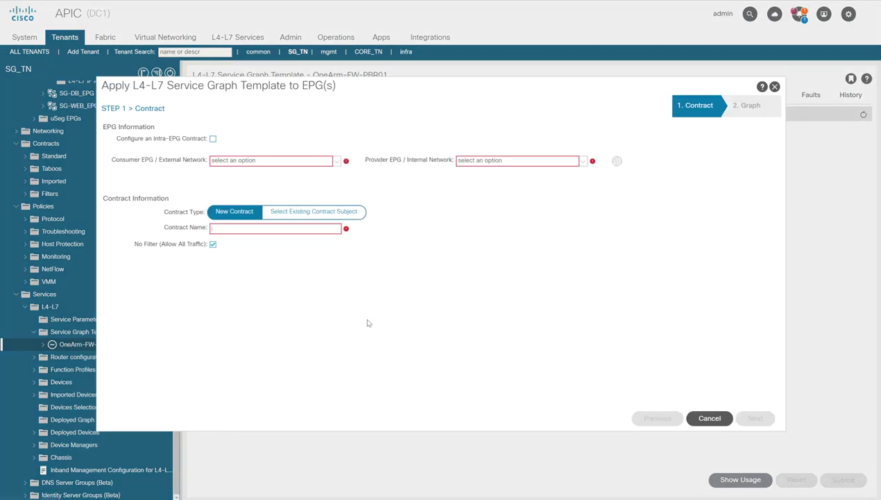
Use SG_TN/SG_VRF/AnyEPG as consumer and provider with existing subject FW-inspect_con/redirect_subj.
click(338, 162)
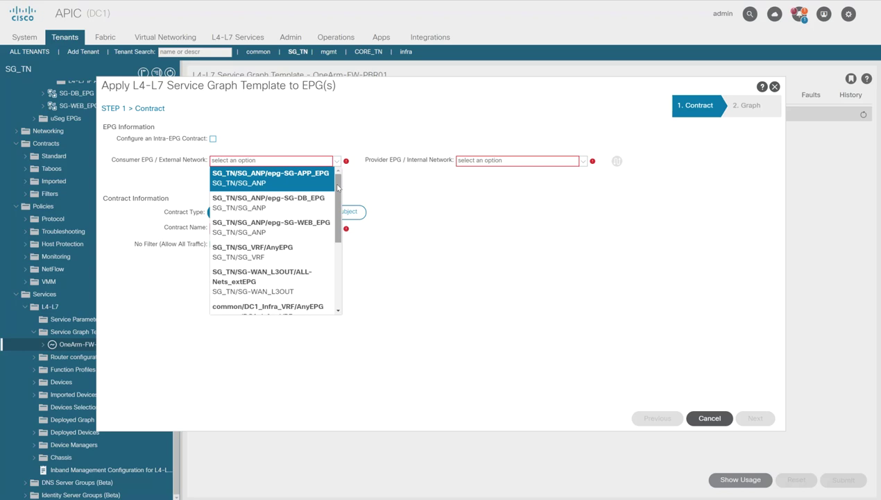
click(278, 250)
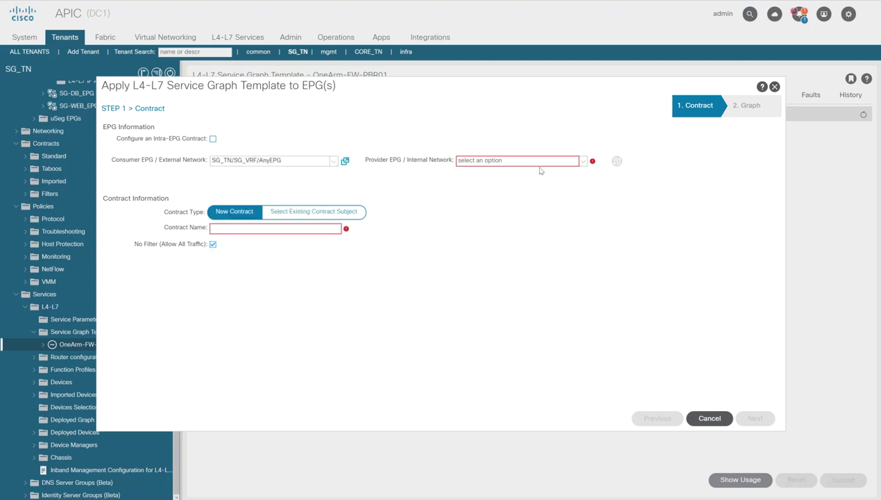
click(583, 161)
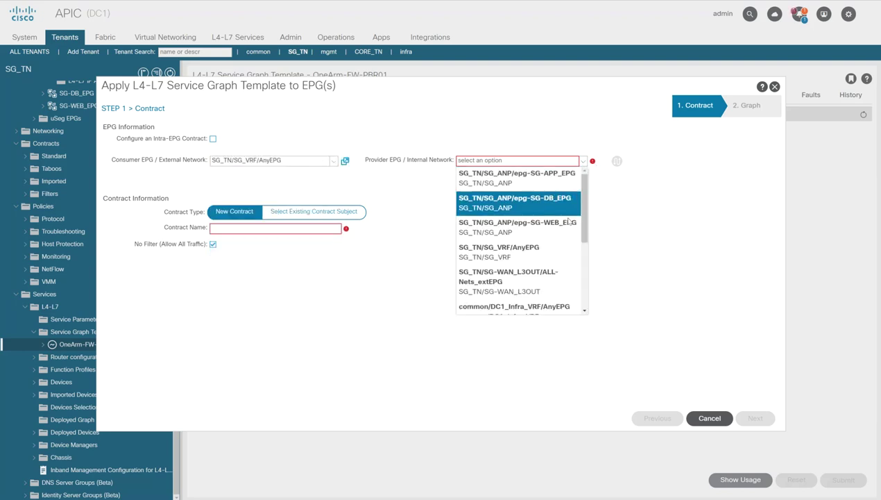
click(518, 249)
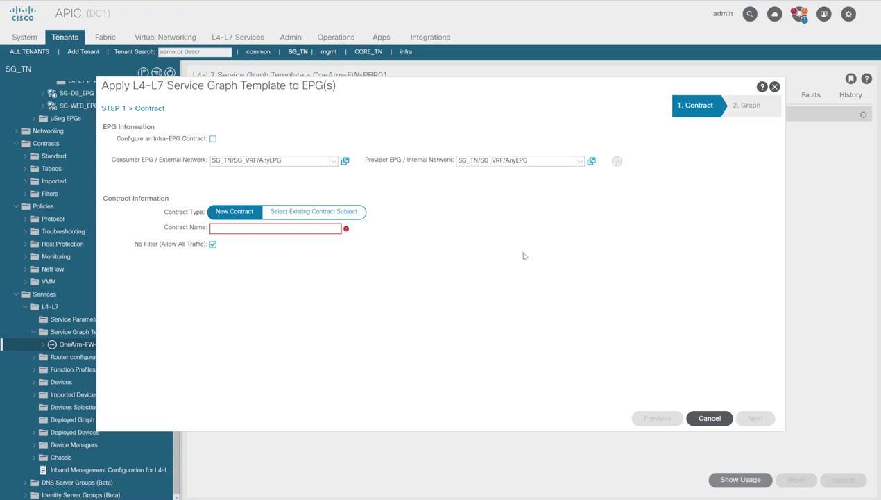
click(305, 216)
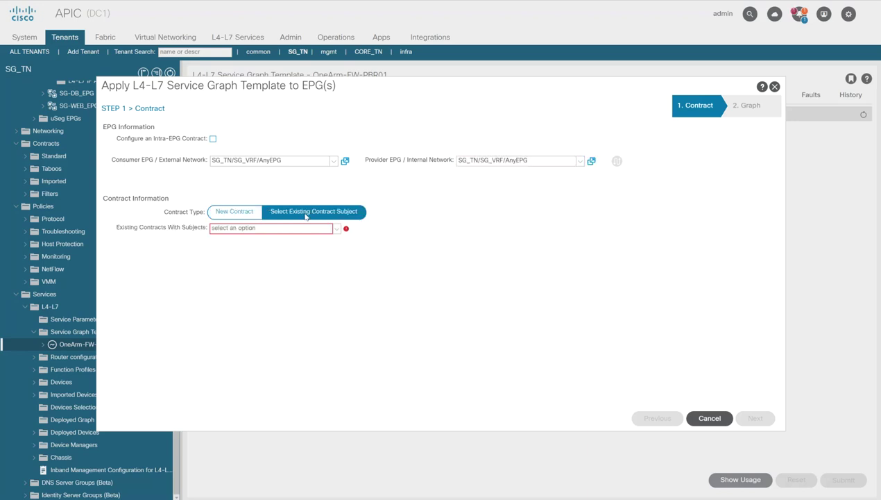
click(337, 230)
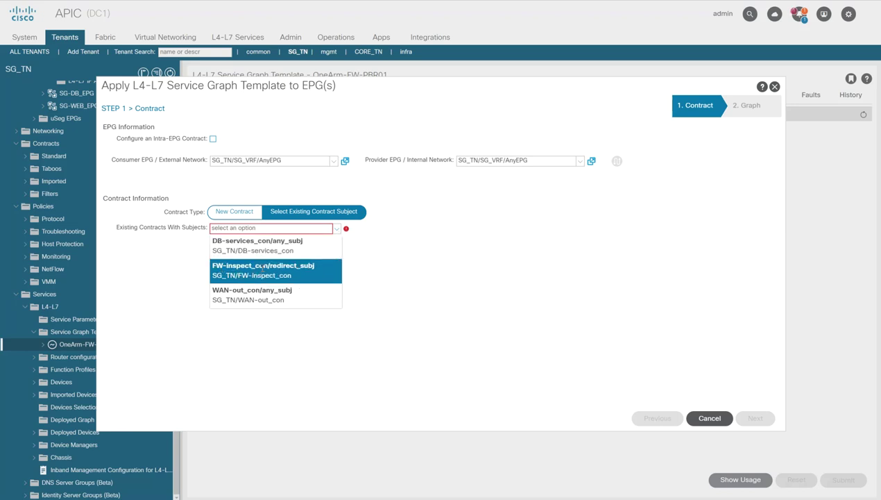
click(293, 272)
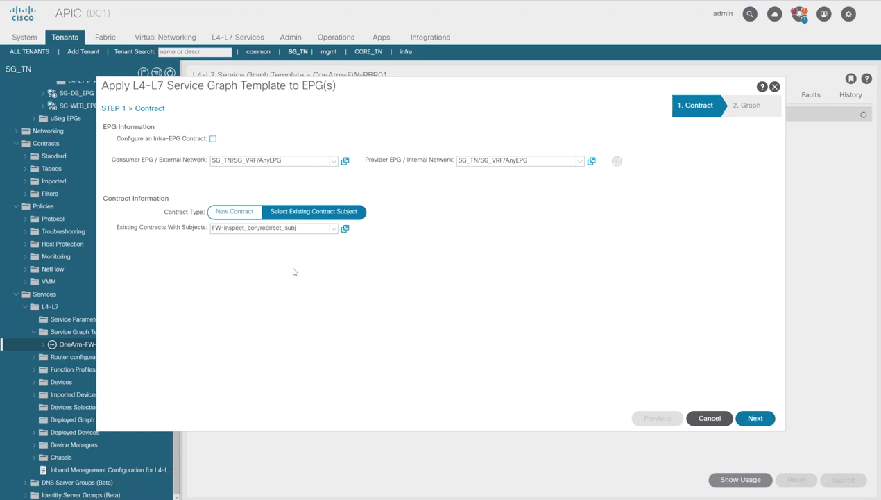
Move to the graph step and set the consumer bridge domain to SG_TN/Service_BD.
click(755, 419)
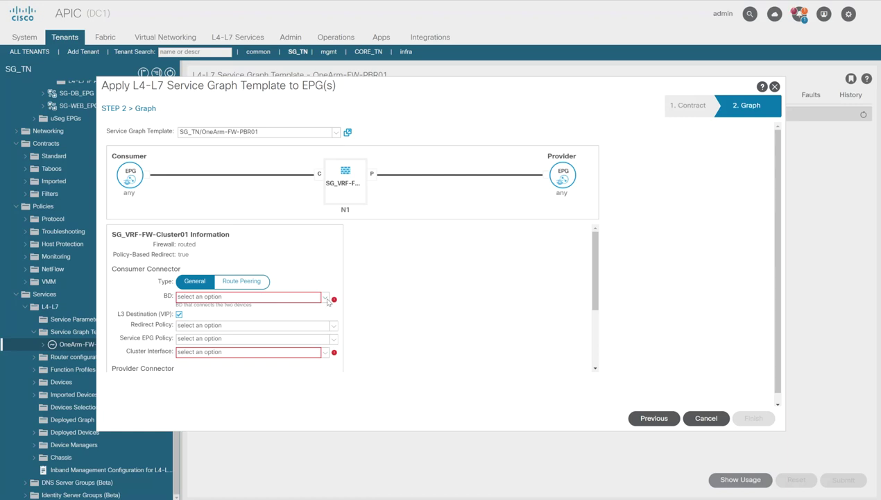
click(326, 298)
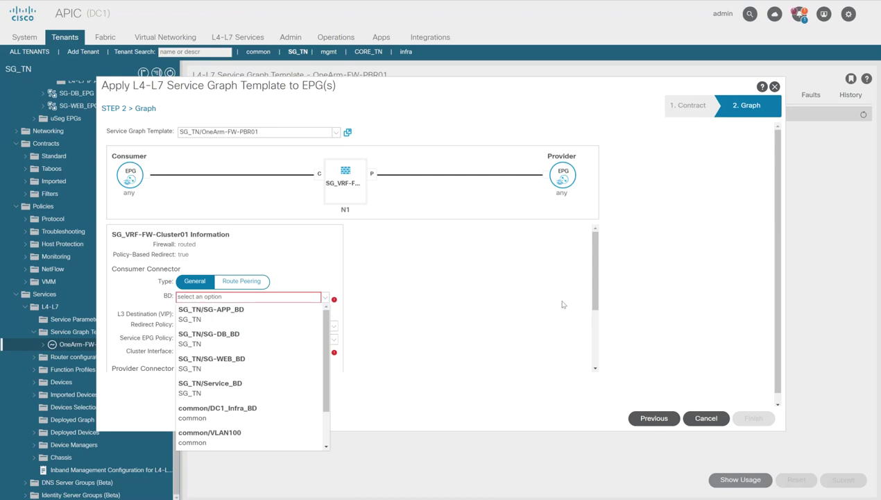
drag(597, 286, 596, 312)
click(324, 250)
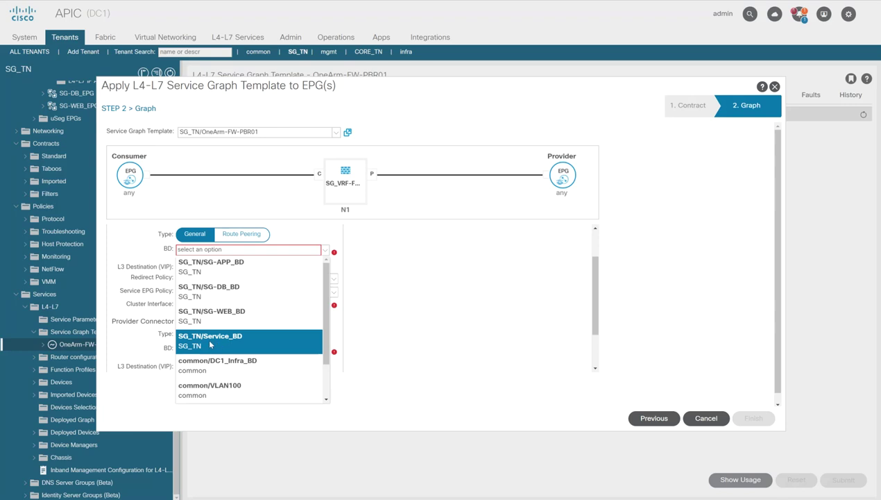
click(216, 339)
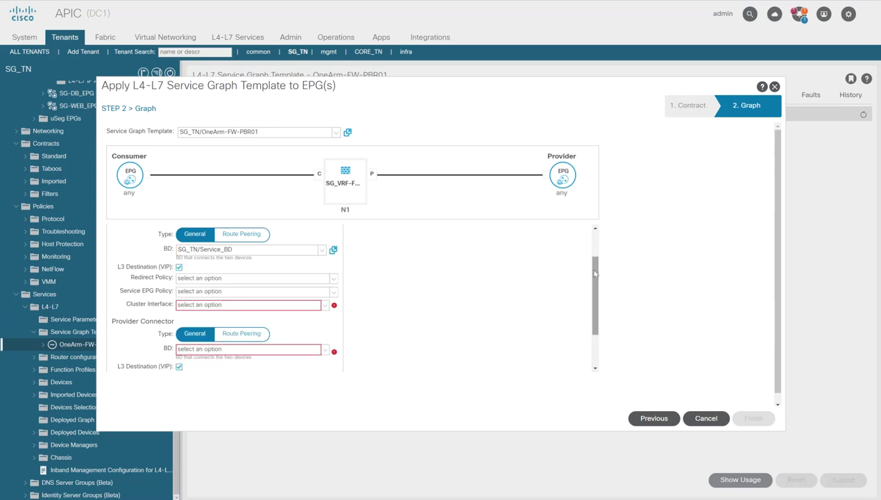
Give the consumer connector redirect policy SG_TN/SG_VRF-East-West-FW_pbr and cluster interface fw-cluster01_int.
scroll(591, 275, up, 2)
double_click(155, 268)
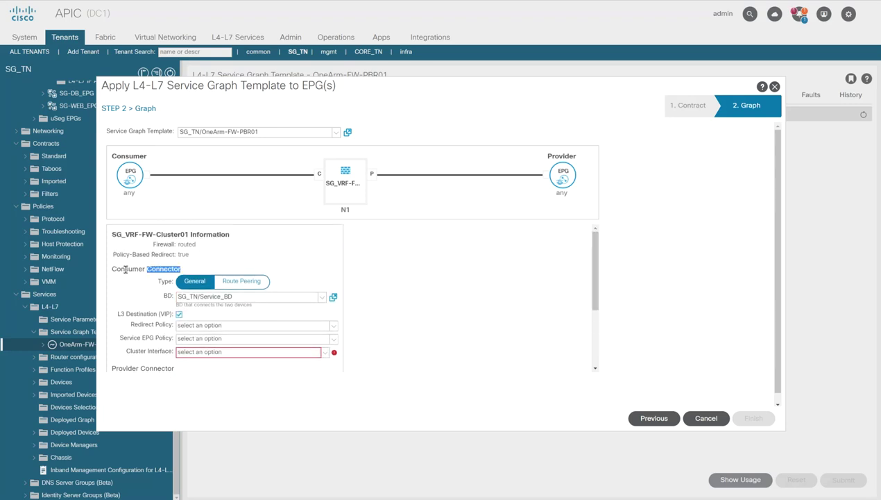
triple_click(121, 268)
click(473, 281)
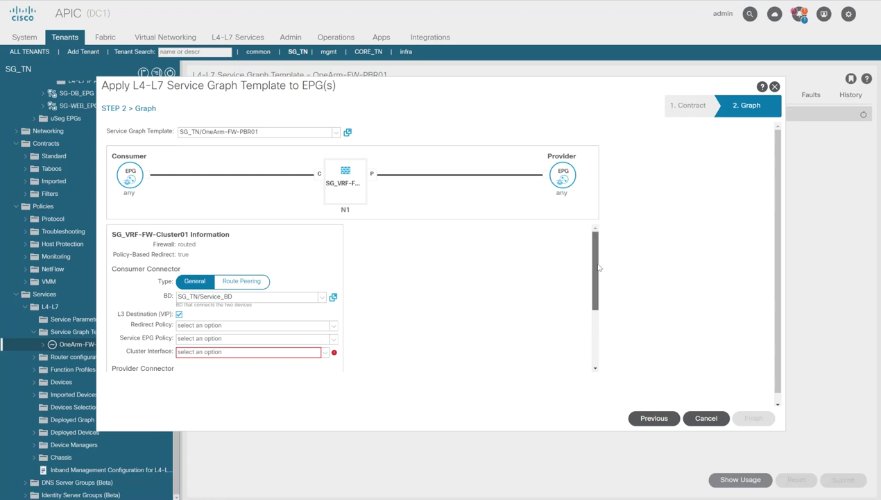
scroll(598, 267, down, 2)
click(333, 272)
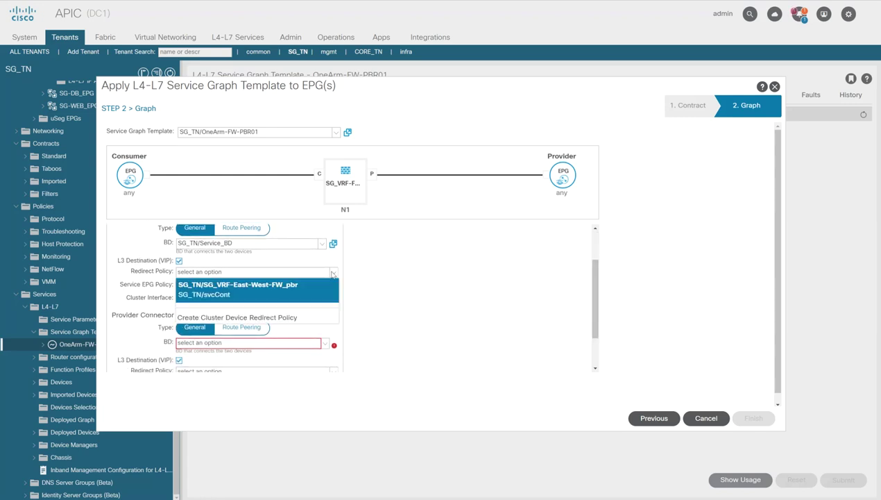
click(247, 286)
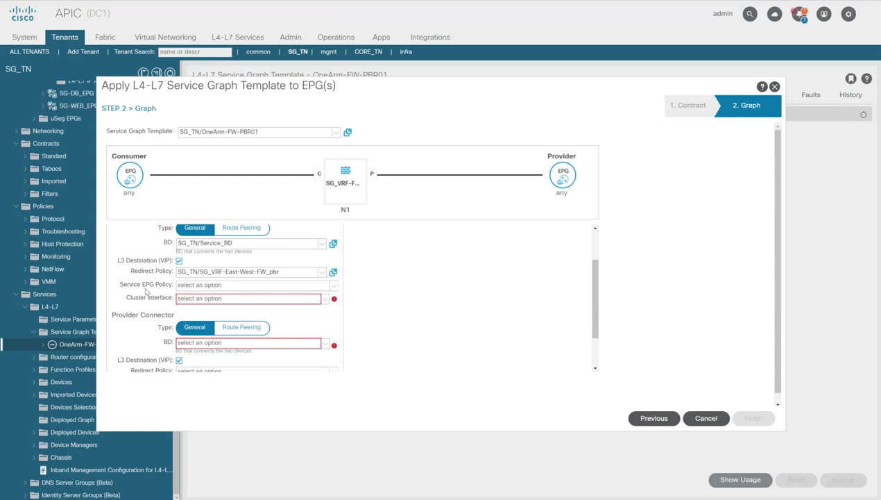
click(325, 300)
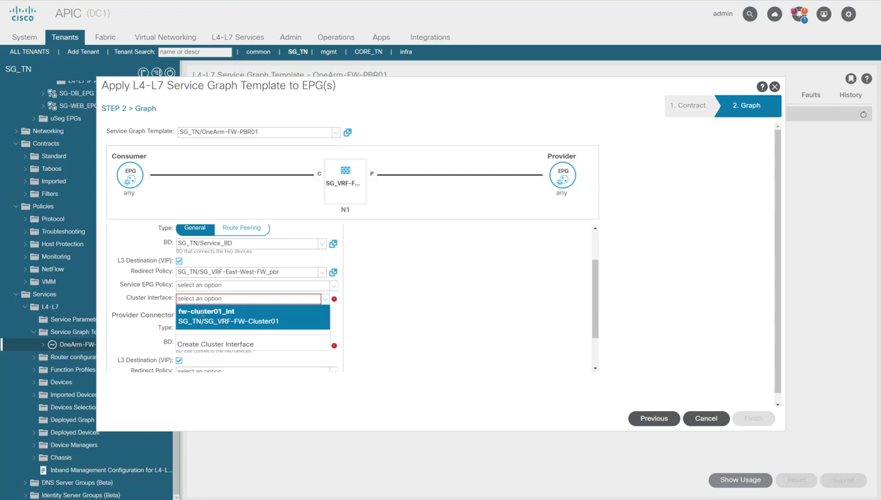
click(202, 313)
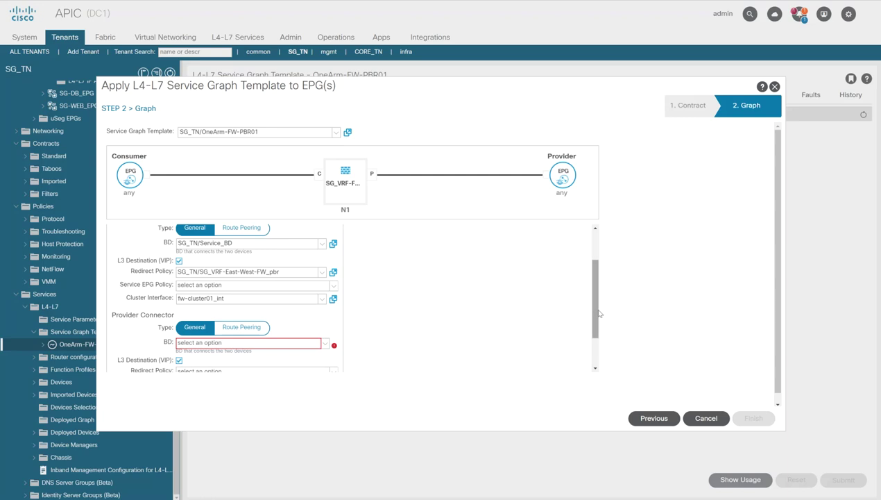
Set the provider connector's bridge domain to Service_BD.
scroll(596, 316, up, 2)
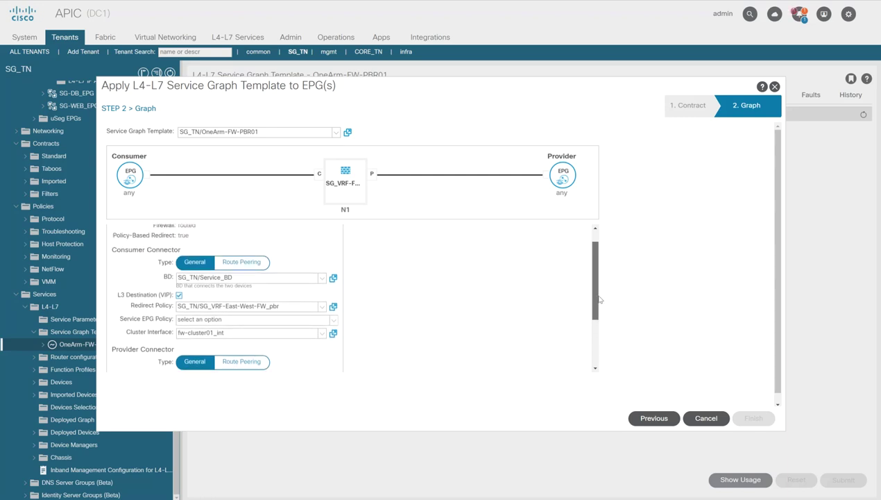
scroll(587, 333, down, 3)
scroll(584, 339, down, 1)
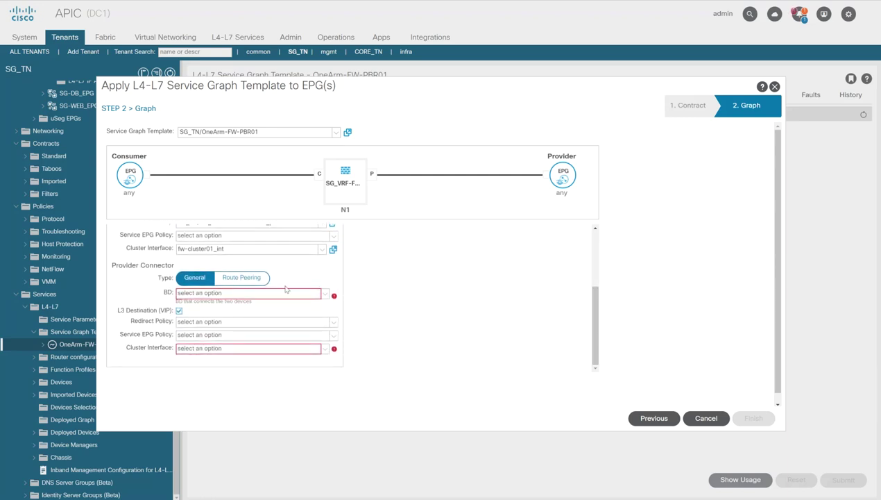
click(325, 295)
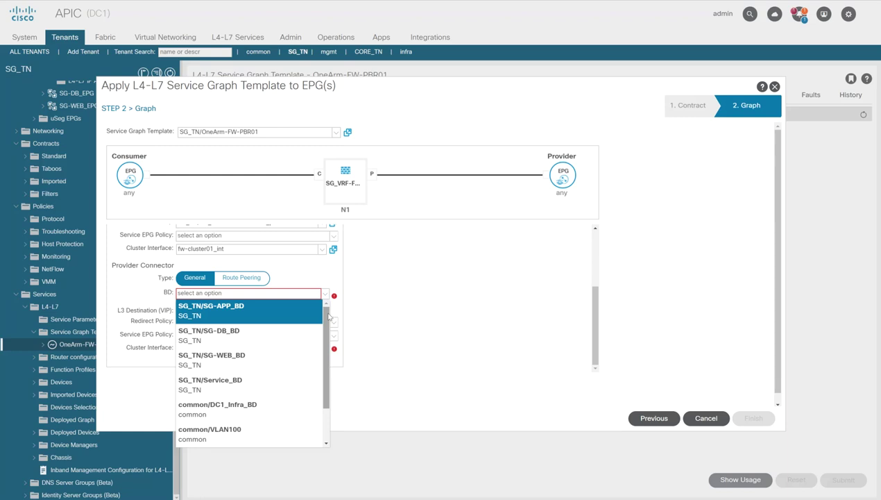
click(223, 384)
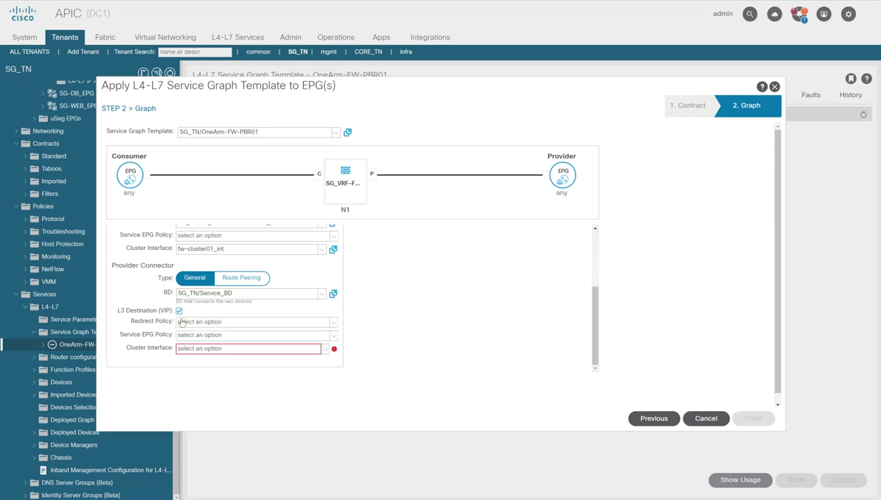
Give the provider redirect policy SG_VRF-East-West-FW_pbr and cluster interface fw-cluster01_int, then finish.
scroll(600, 295, up, 3)
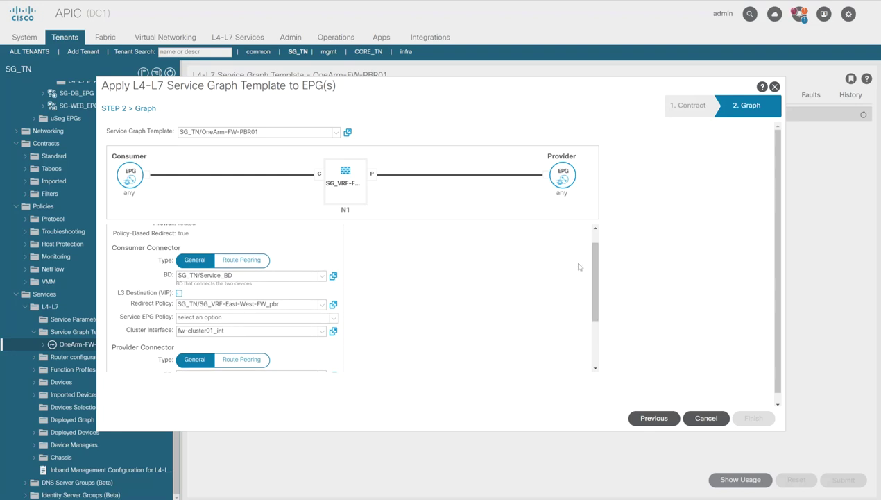
scroll(589, 258, down, 3)
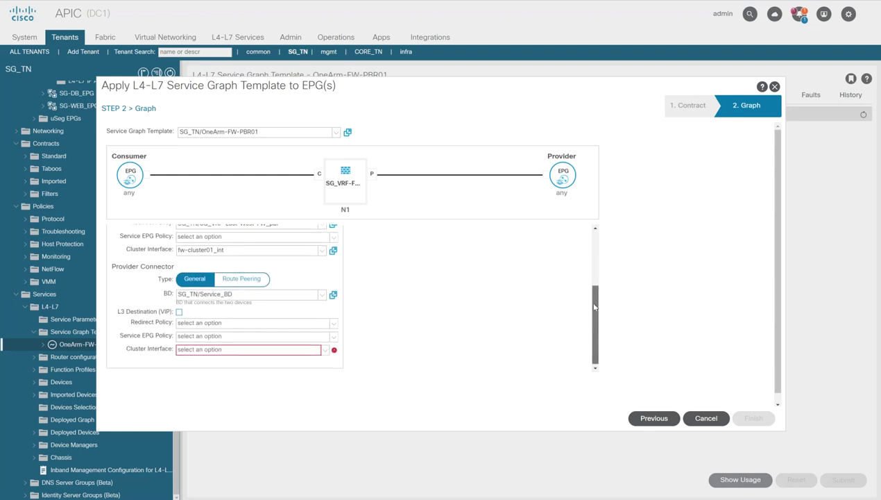
click(334, 323)
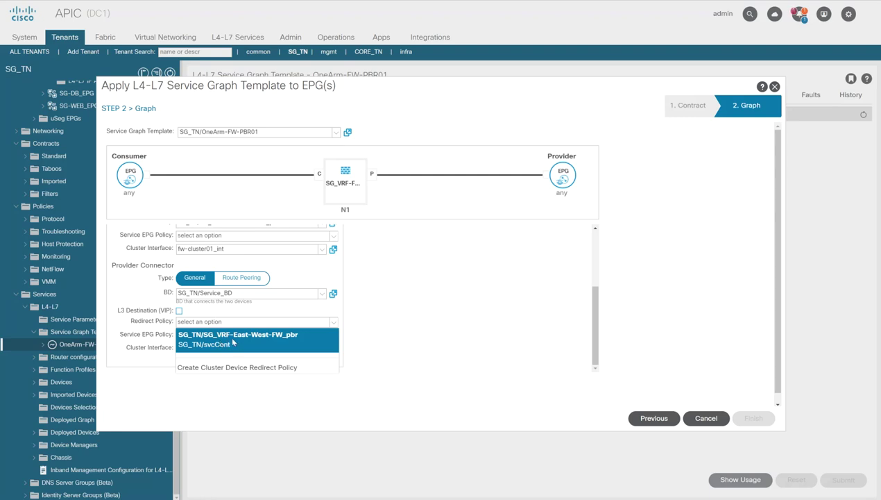
click(232, 340)
click(326, 350)
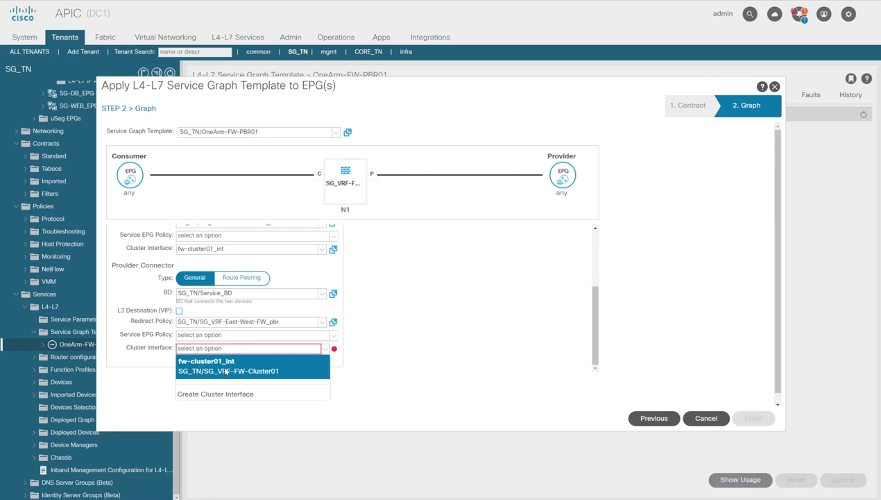
click(212, 370)
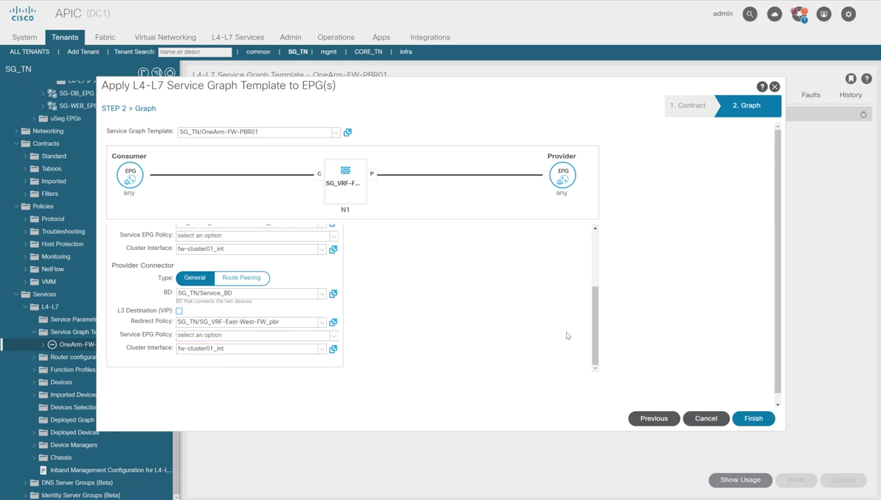
drag(594, 342, 601, 360)
click(755, 419)
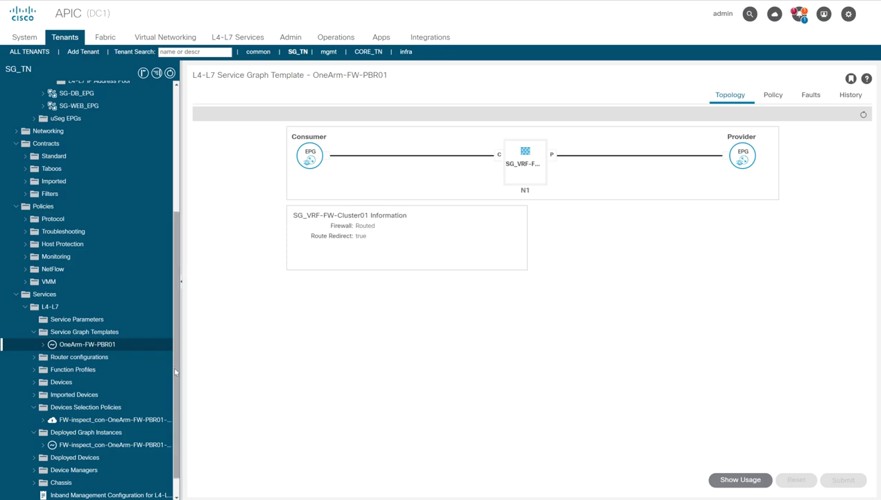
Review the FW-inspect_con device selection policy's consumer and provider logical interface contexts.
drag(176, 372, 176, 388)
click(66, 384)
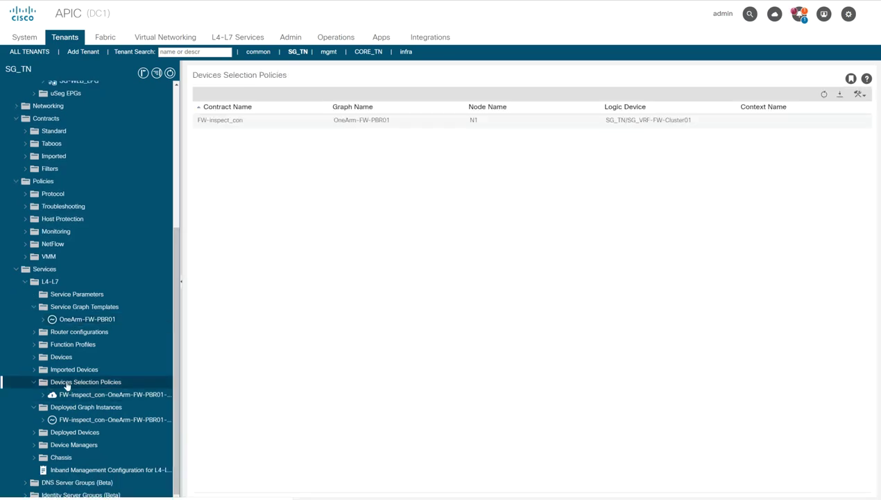
click(44, 394)
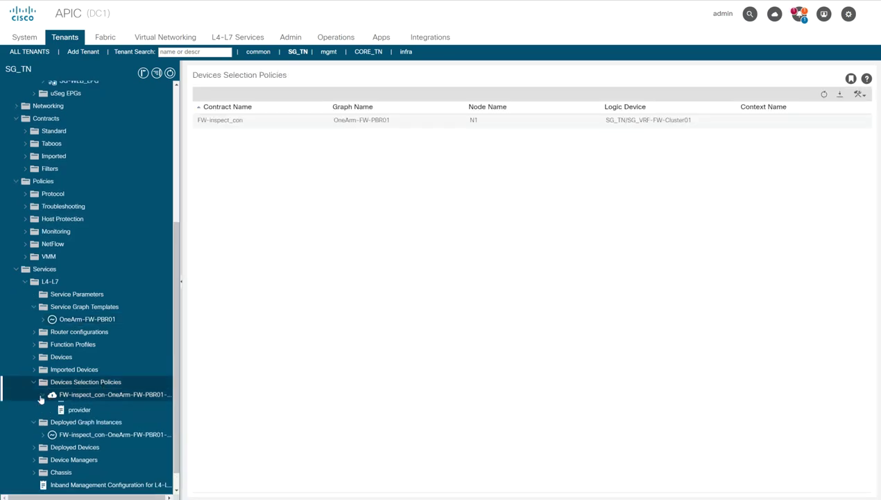
click(95, 397)
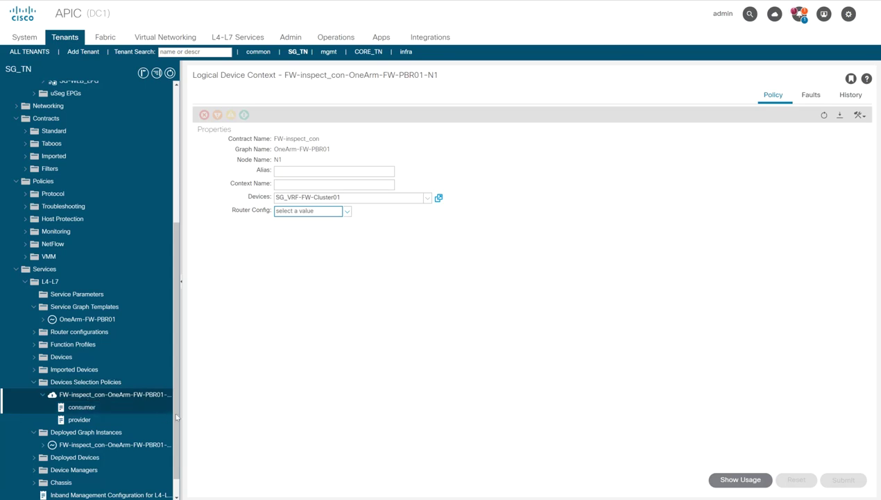
drag(181, 413, 226, 412)
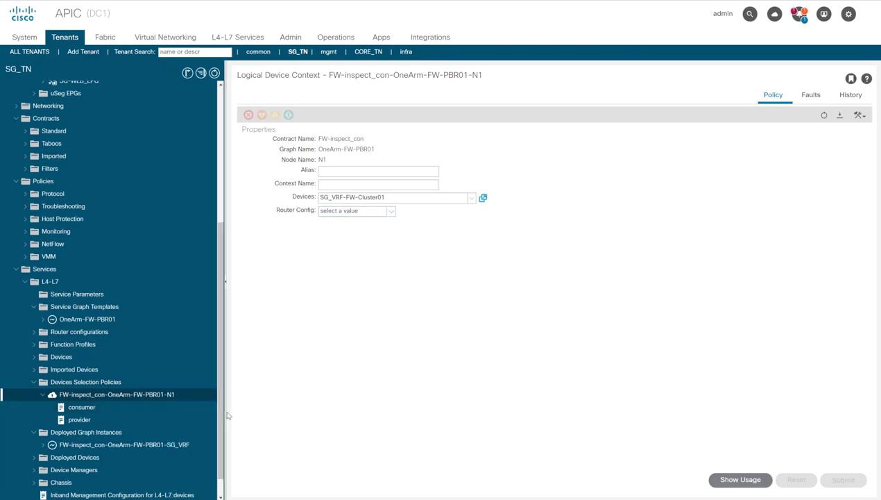
click(82, 407)
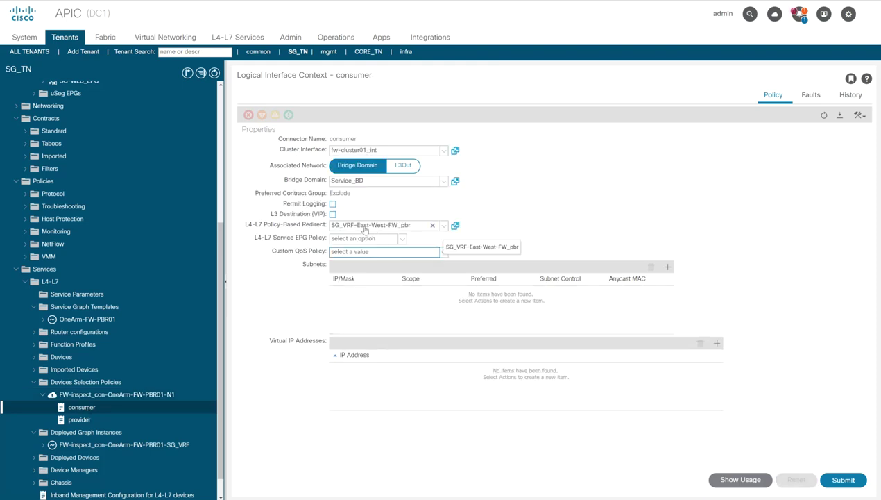
click(92, 421)
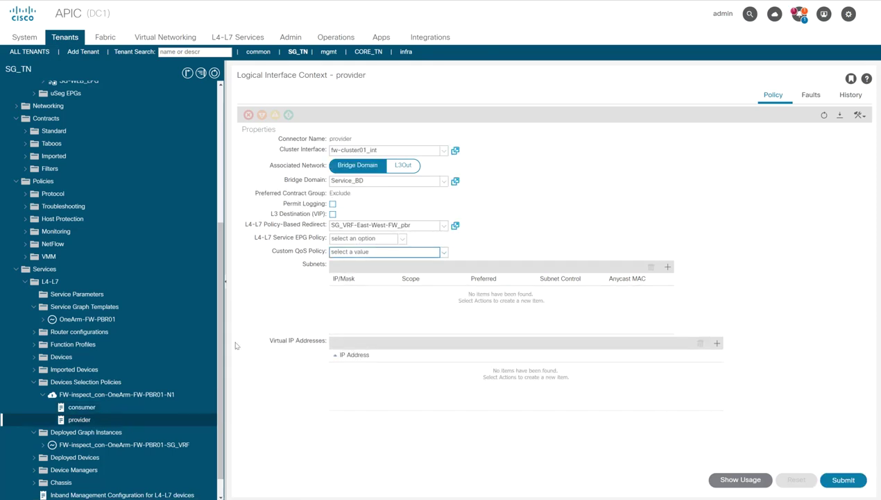
Open the SG_VRF deployed graph instance and inspect Function Node - N1's details.
scroll(104, 388, down, 1)
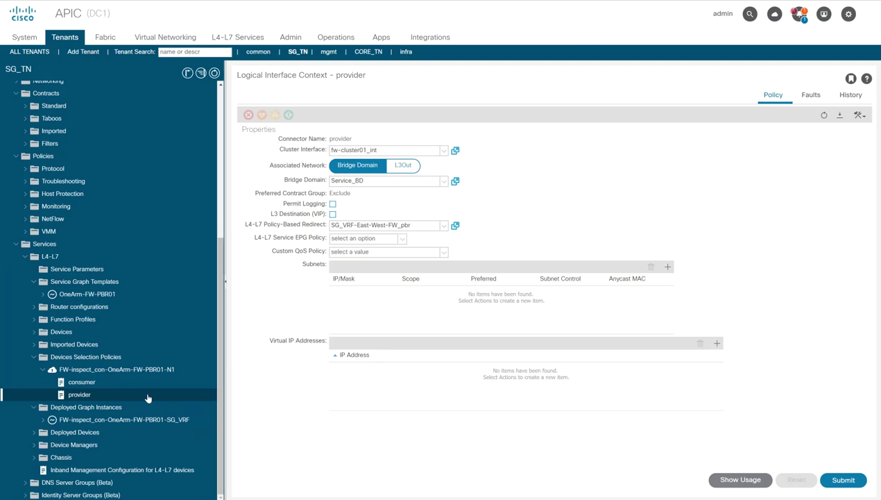
click(91, 410)
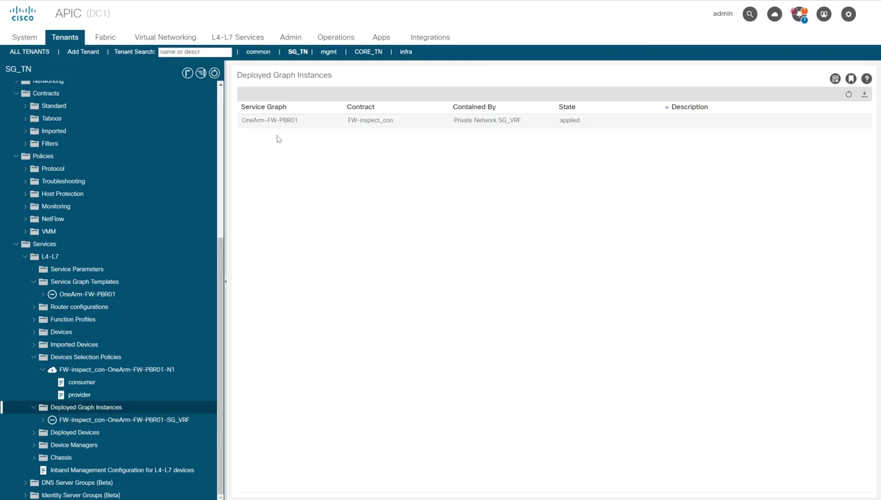
click(44, 420)
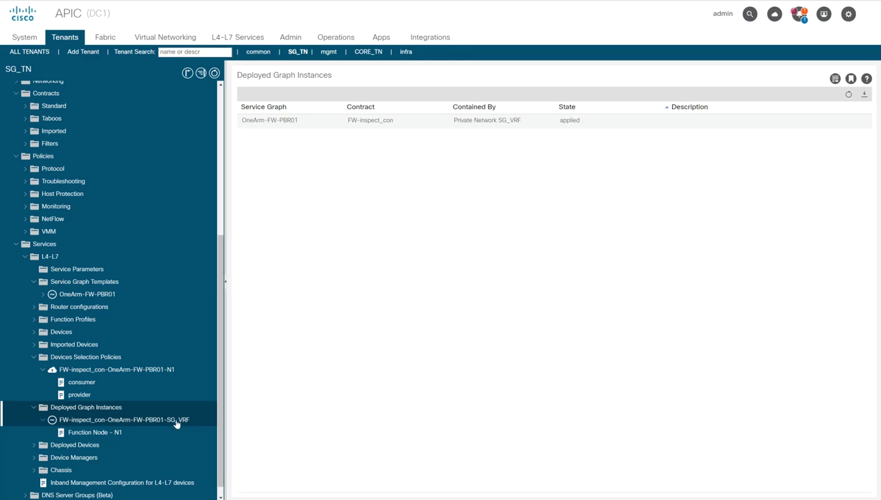
click(82, 431)
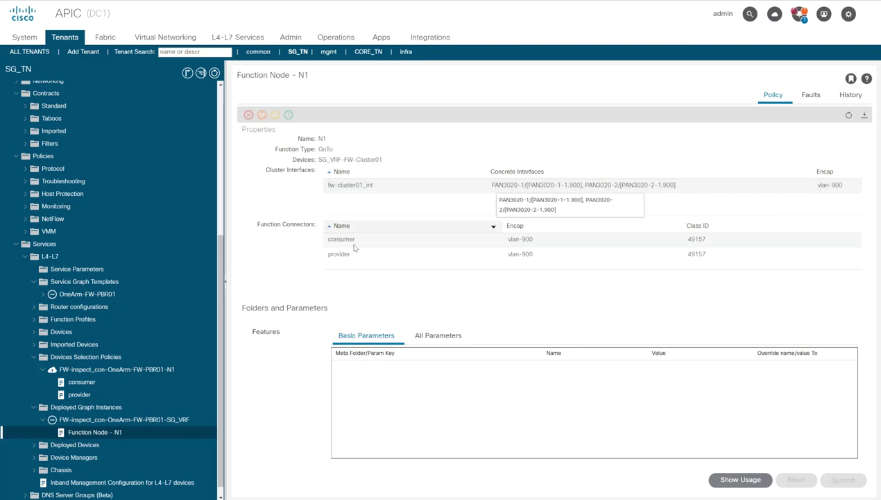
drag(220, 330, 236, 178)
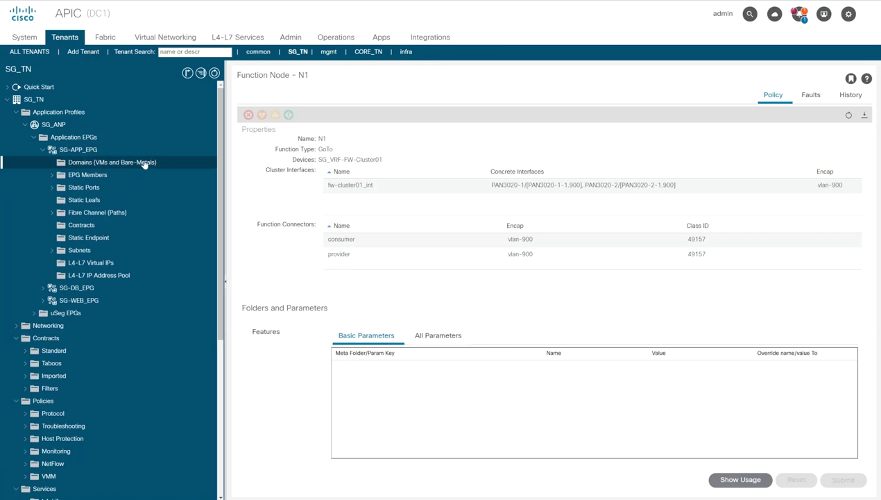
Check SG-APP_EPG's contracts, then collapse the Application Profiles, Contracts and Services folders.
click(78, 226)
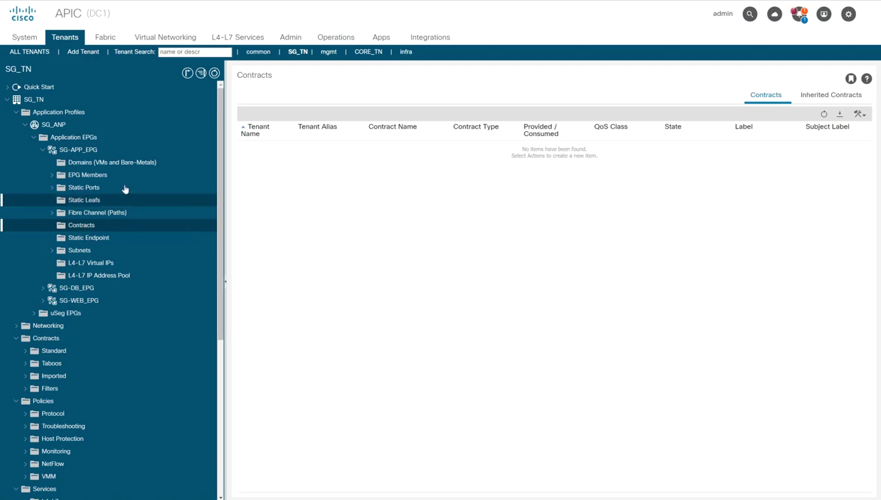
click(40, 149)
click(34, 137)
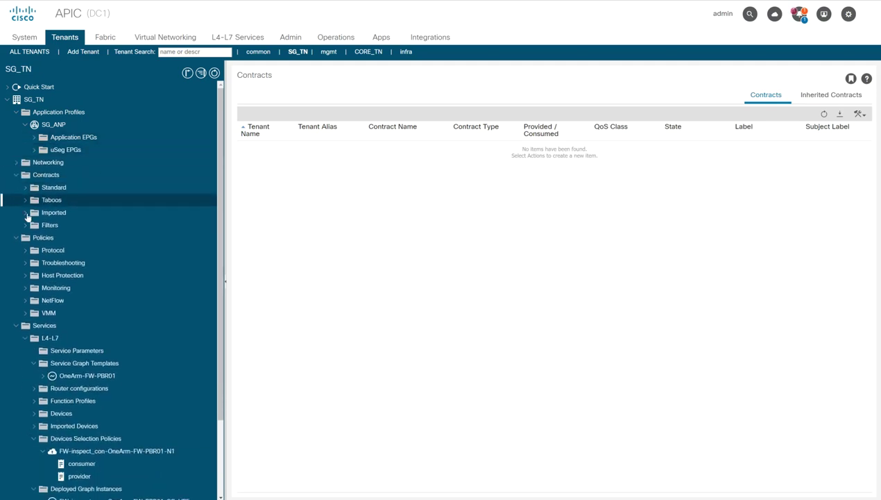
click(16, 174)
click(16, 112)
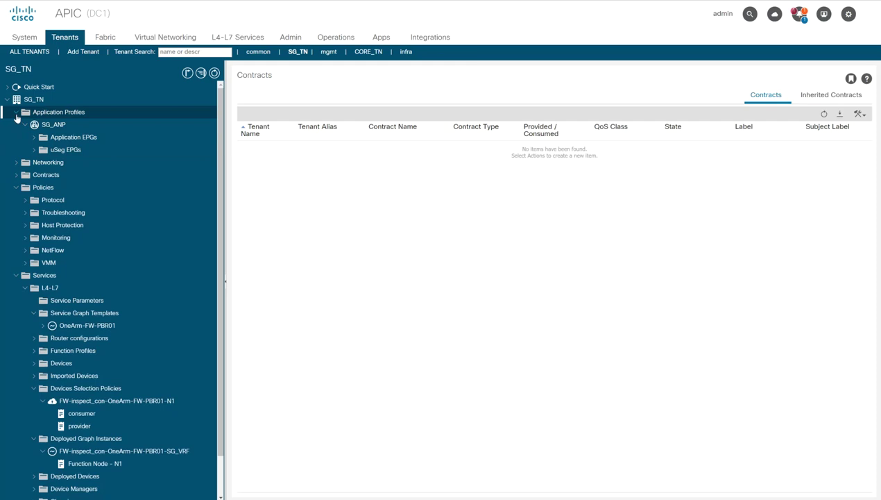
click(17, 237)
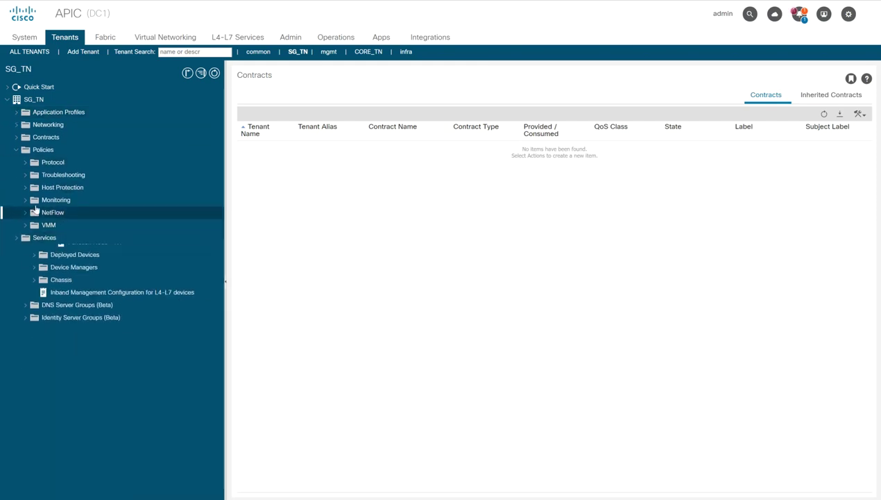
Expand Networking > VRFs to reach SG_VRF's EPG collection, then bring up the Palo Alto traffic log.
click(17, 125)
click(26, 136)
click(28, 150)
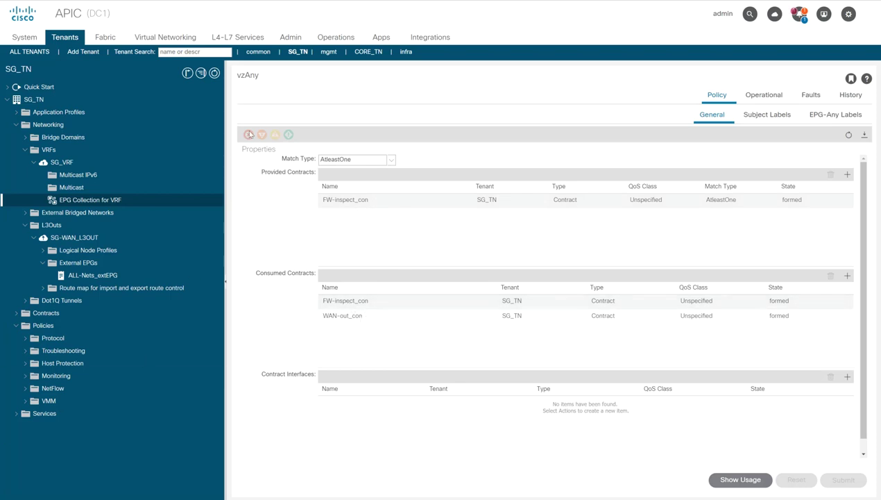
mouse_move(26, 499)
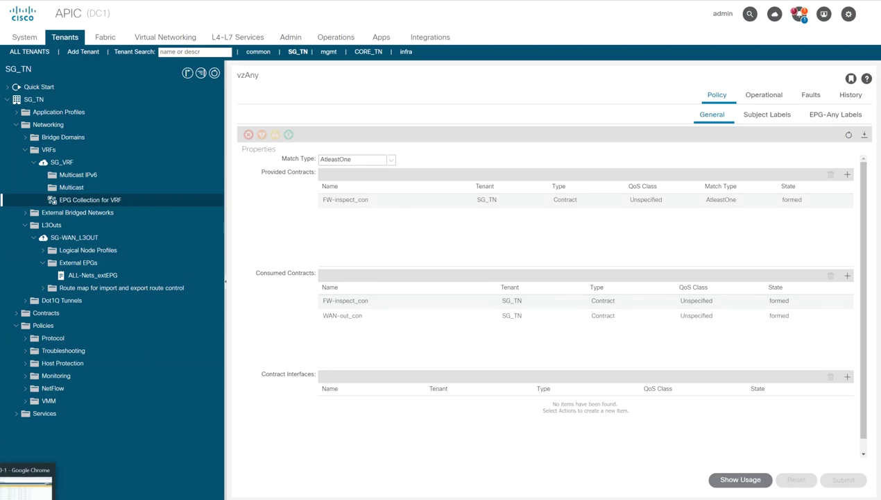
click(27, 493)
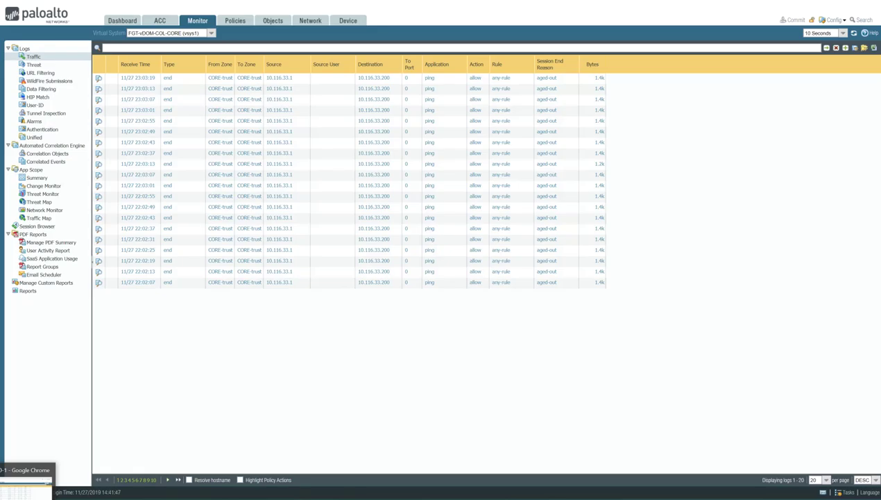
On ACI-SG-APP01, rerun the ping to 172.30.125.146, then run it continuously with -t.
key(alt+Tab)
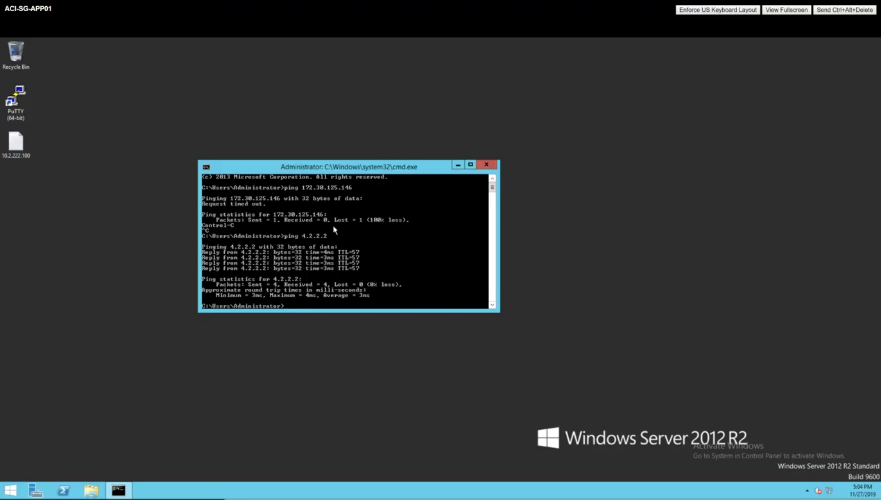
key(Up)
key(Up)
key(Return)
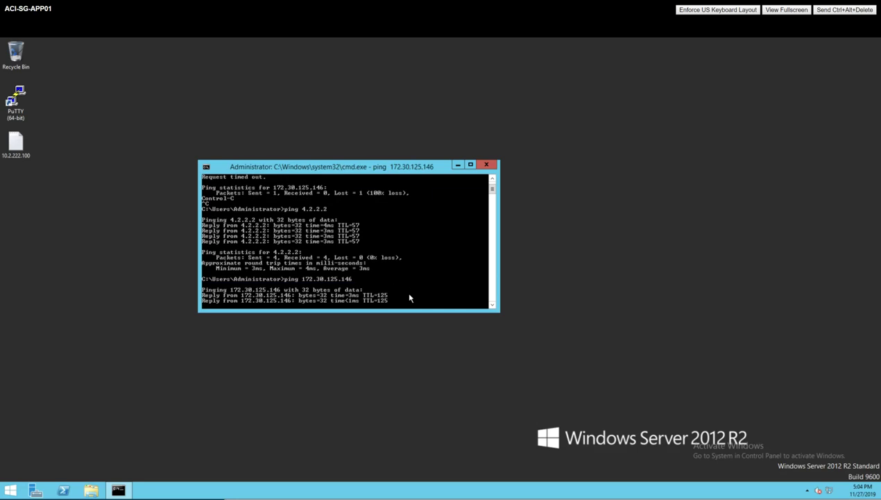
key(Up)
text(-t)
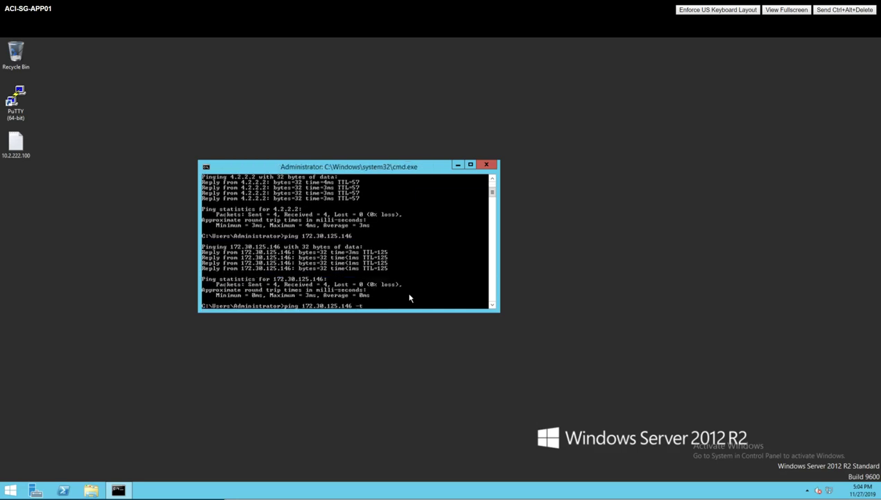
key(Return)
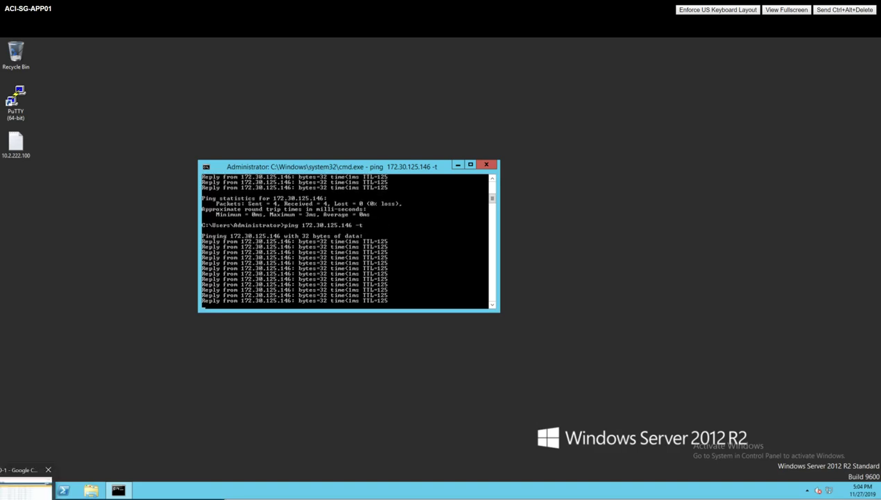
click(39, 491)
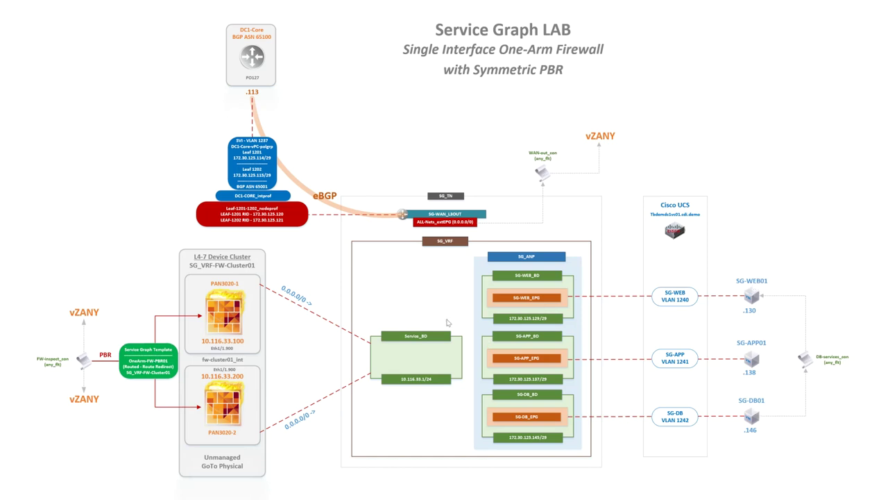
Point out the DB-services_con contract label, then return to the APIC vzAny page.
click(832, 358)
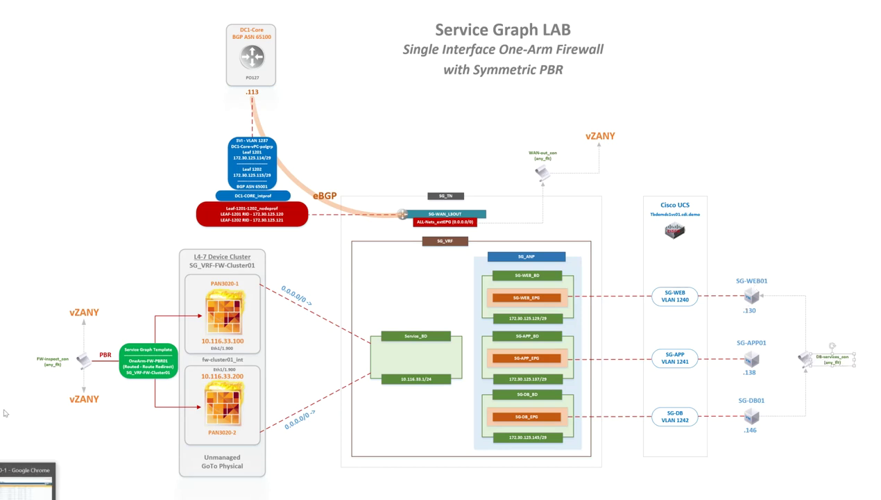
click(28, 480)
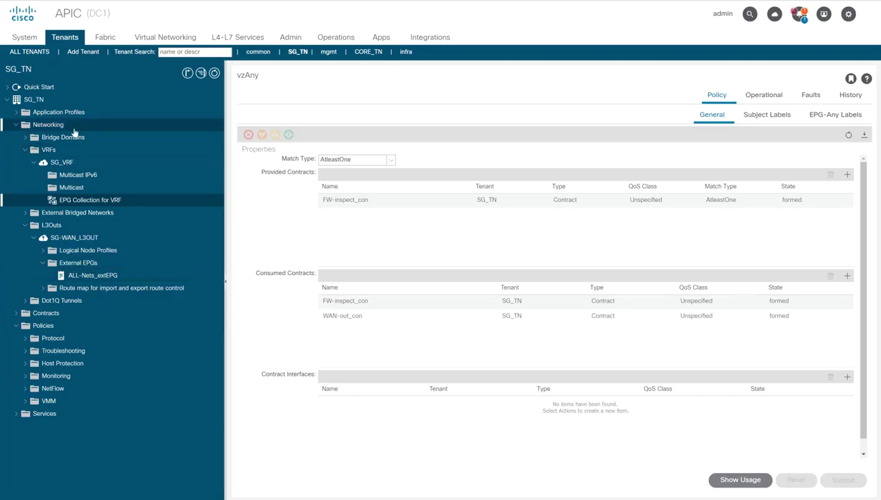
Check the contracts of SG-WEB_EPG under SG_ANP's Application EPGs, confirming it consumes DB-services_con.
click(16, 112)
click(25, 124)
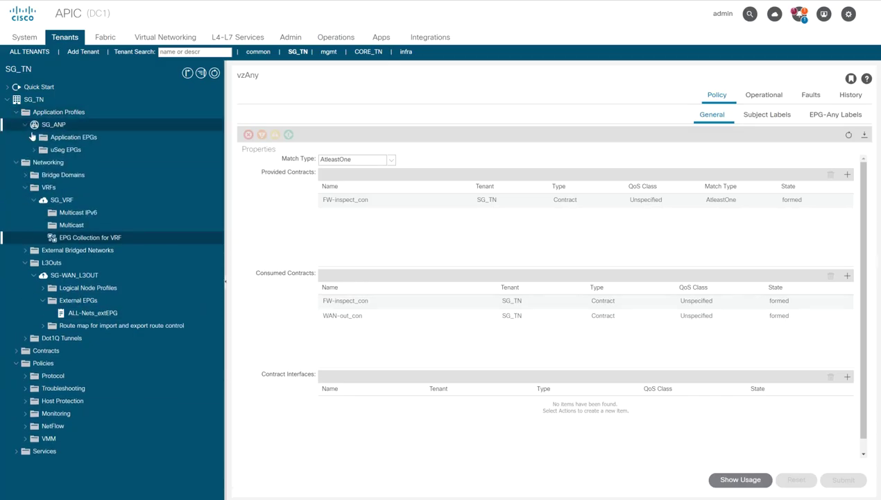
click(34, 137)
click(41, 178)
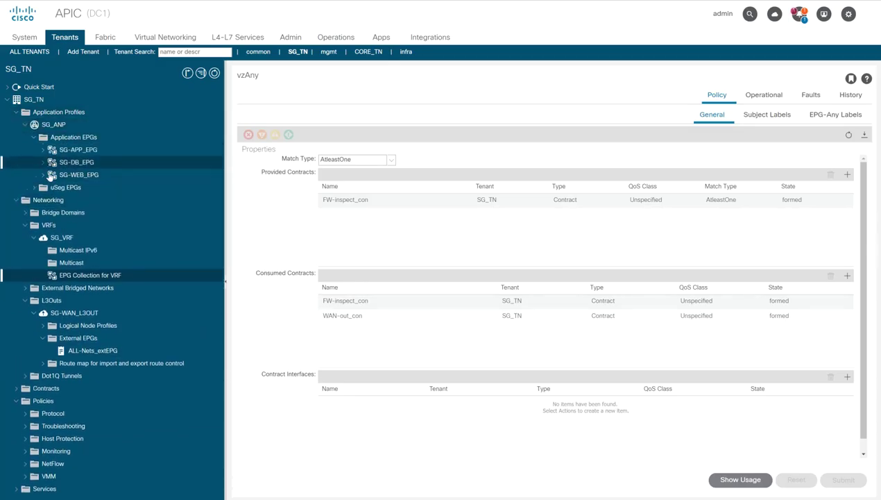
click(41, 178)
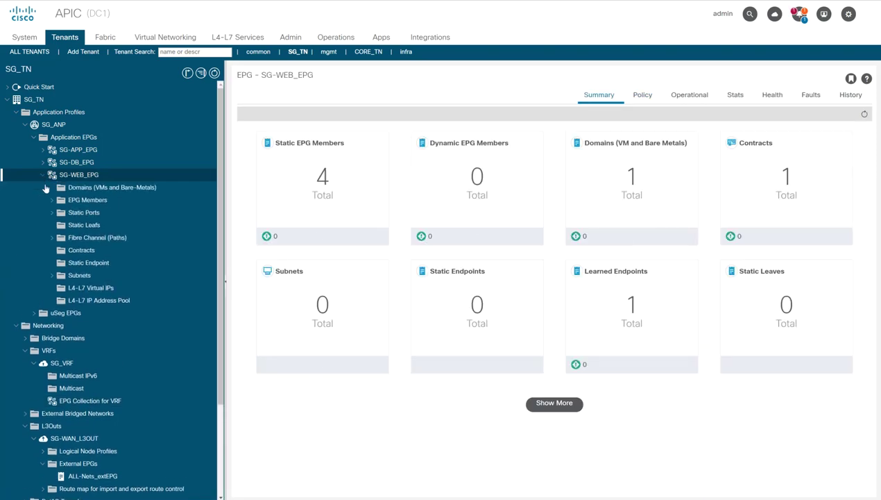
click(86, 251)
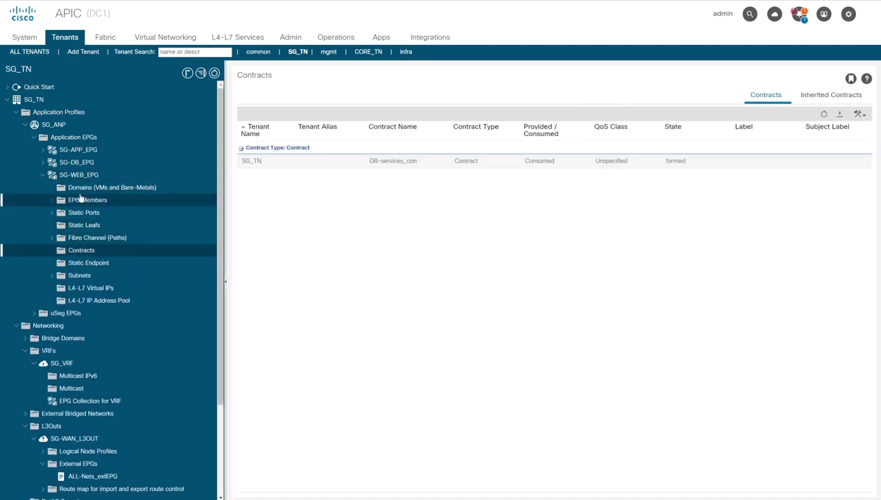
Confirm SG-DB_EPG provides DB-services_con, collapse both EPGs, and return to the APP01 console.
click(43, 163)
click(77, 237)
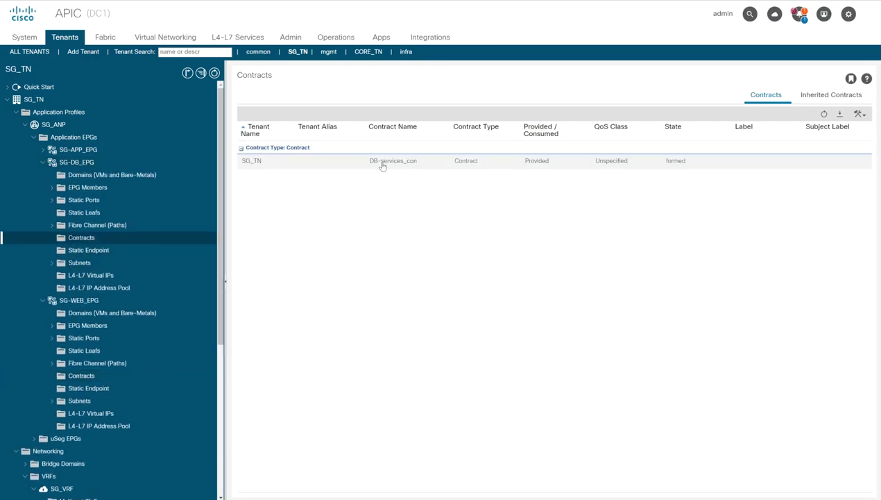
click(43, 162)
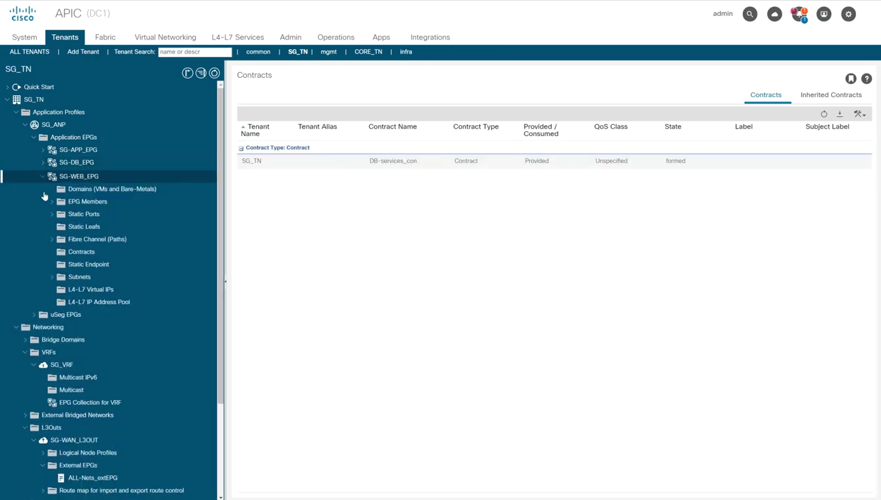
click(43, 174)
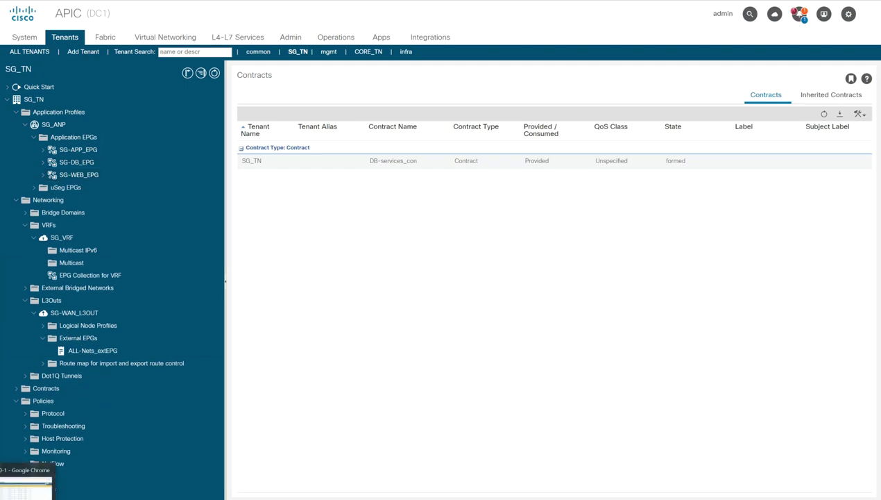
click(26, 489)
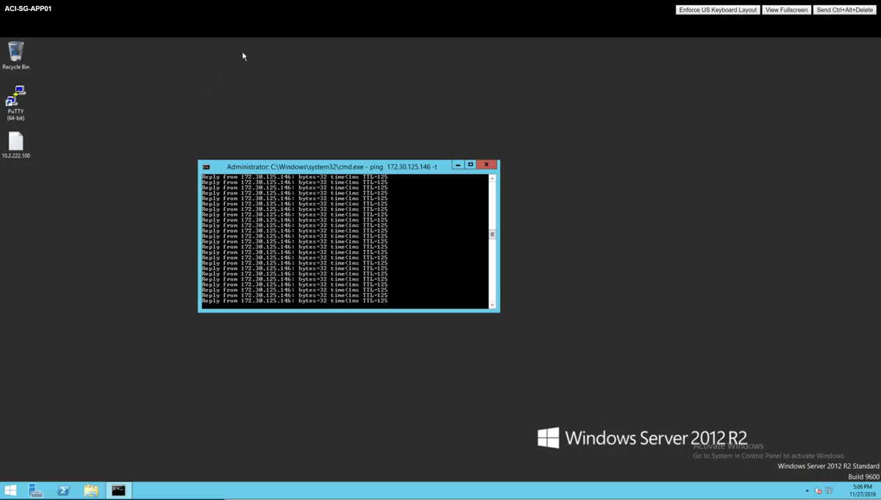
Open a command prompt on ACI-SG-WEB01 via Run with cmd and center its window.
key(ctrl+Tab)
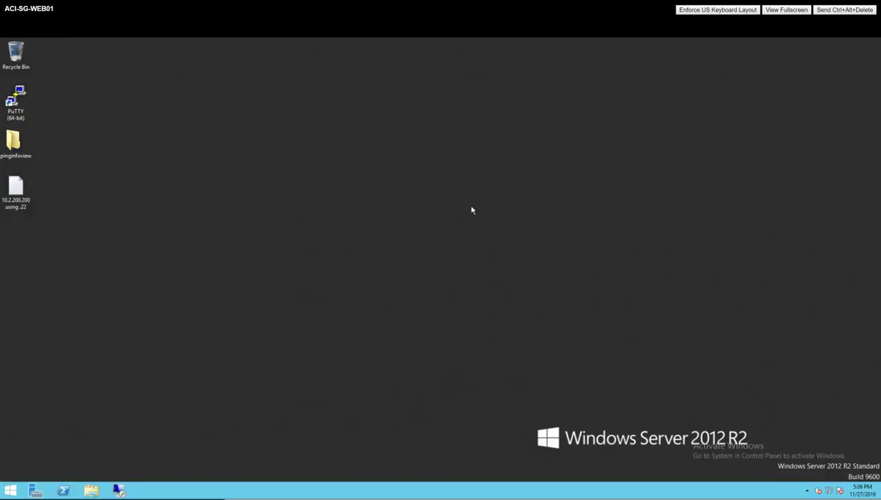
right_click(10, 490)
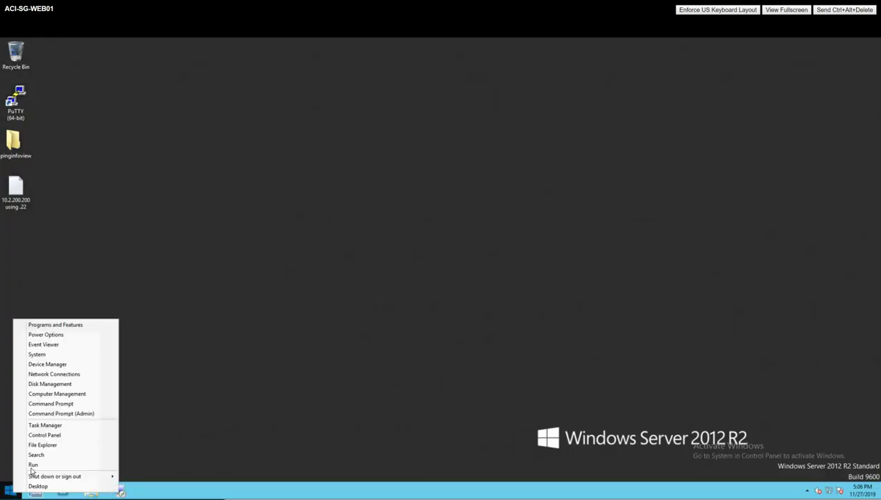
click(35, 464)
click(75, 461)
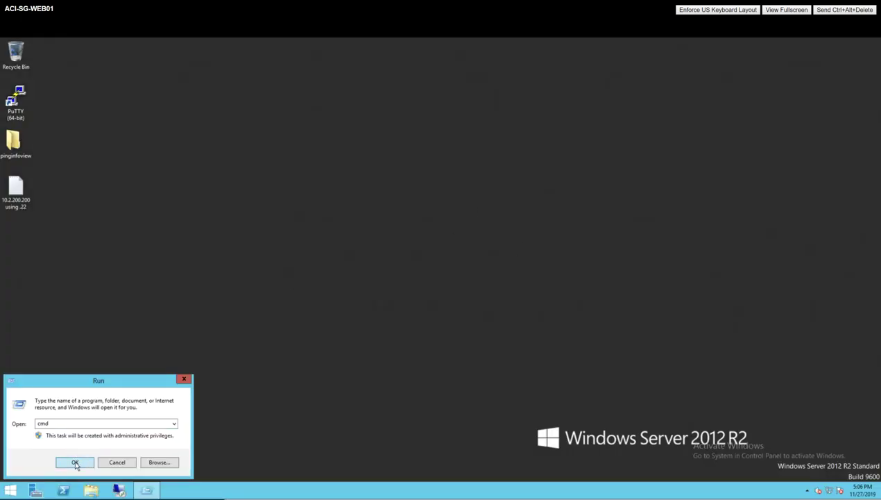
drag(162, 93, 302, 151)
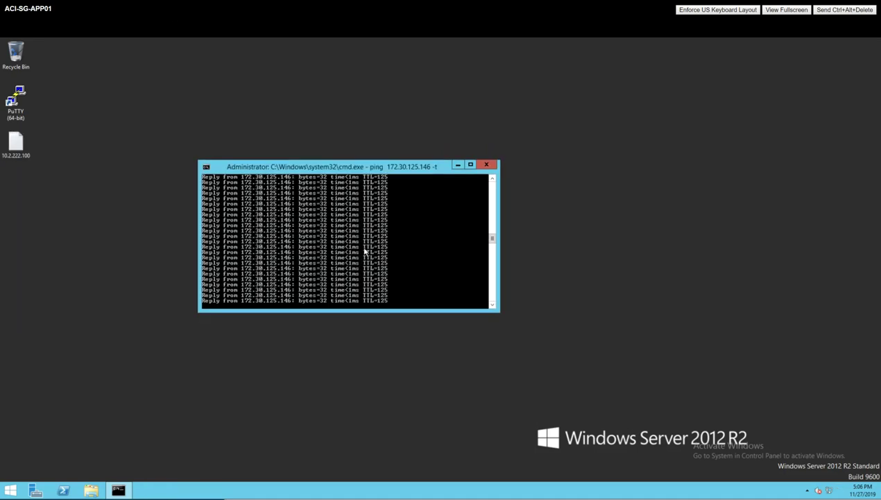
Stop APP01's continuous ping, showing 114 of 114 replies with 0% loss.
key(ctrl+c)
key(ctrl+z)
key(ctrl+x)
key(ctrl+v)
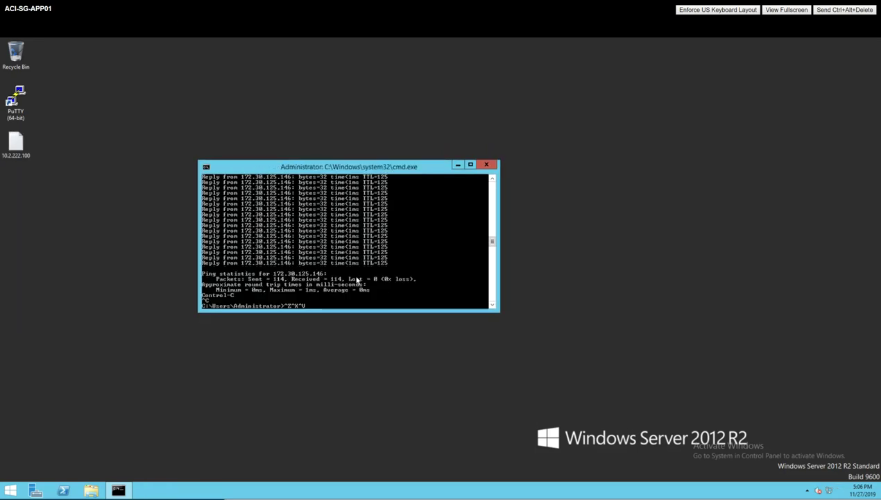
key(Return)
key(Return)
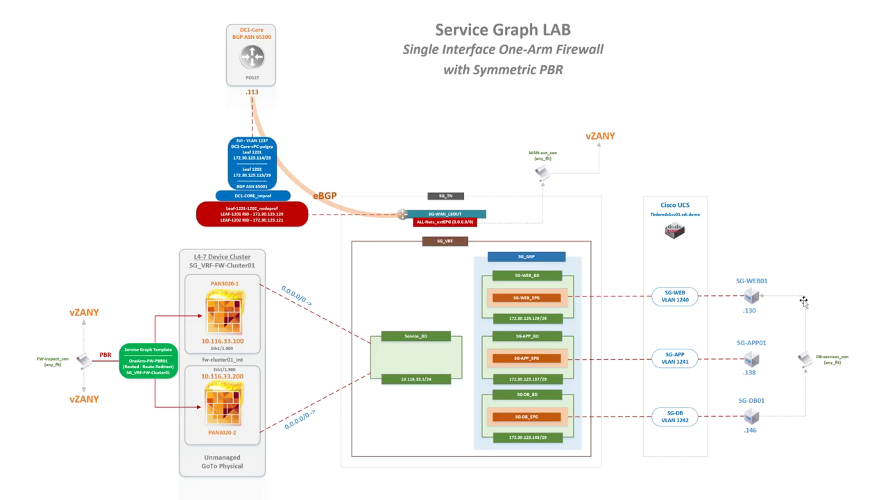
Trace the SG-WEB01 (.130) to SG-DB01 (.146) path on the topology diagram, then return to WEB01's prompt.
click(750, 280)
click(750, 423)
click(755, 312)
click(754, 428)
mouse_move(28, 499)
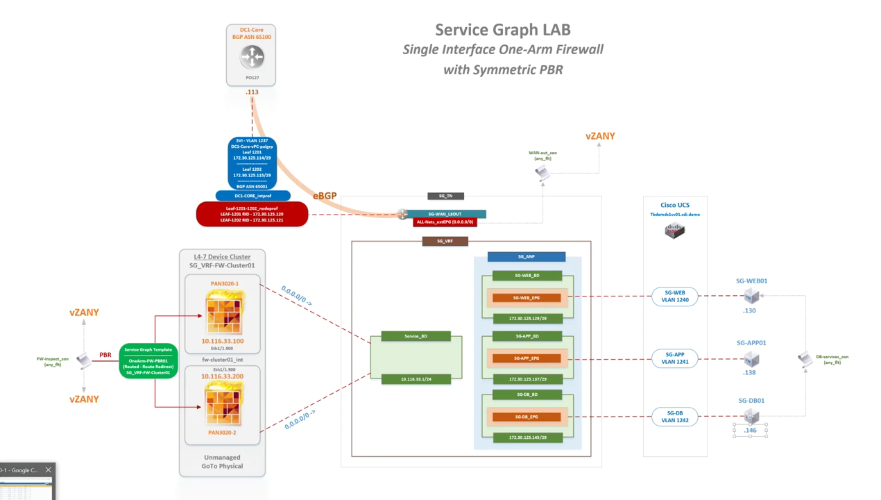
click(27, 484)
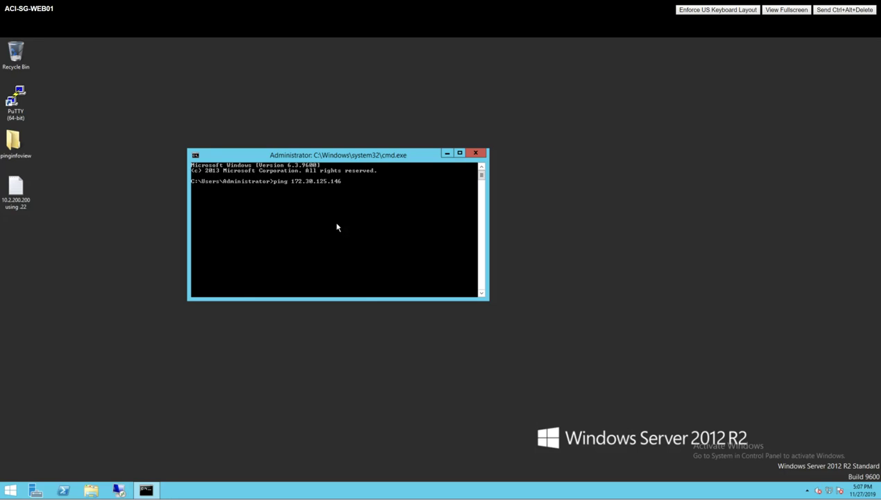
Run ping 172.30.125.146 -t from WEB01 and refresh the Palo Alto traffic log.
text(t)
key(Return)
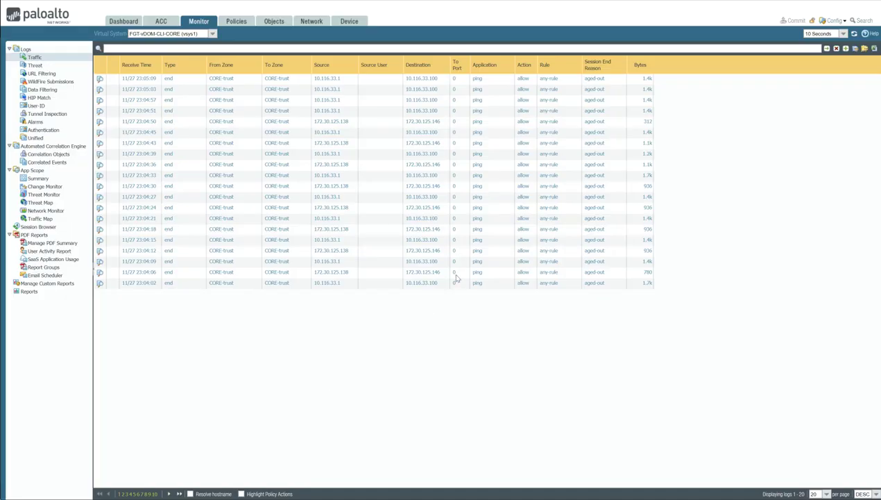
click(854, 34)
Refresh the traffic log showing allowed 10.116.33.1 to 10.116.33.200 pings, then deselect SG-DB01 on the diagram.
click(854, 34)
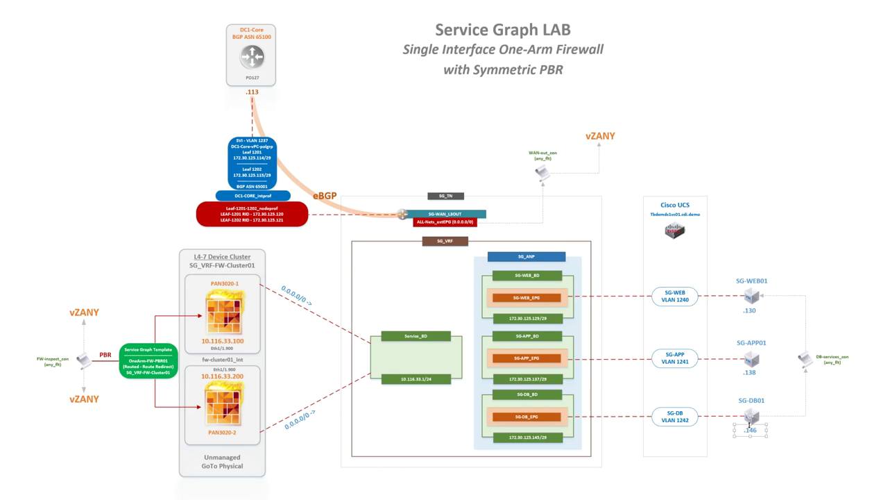
click(821, 422)
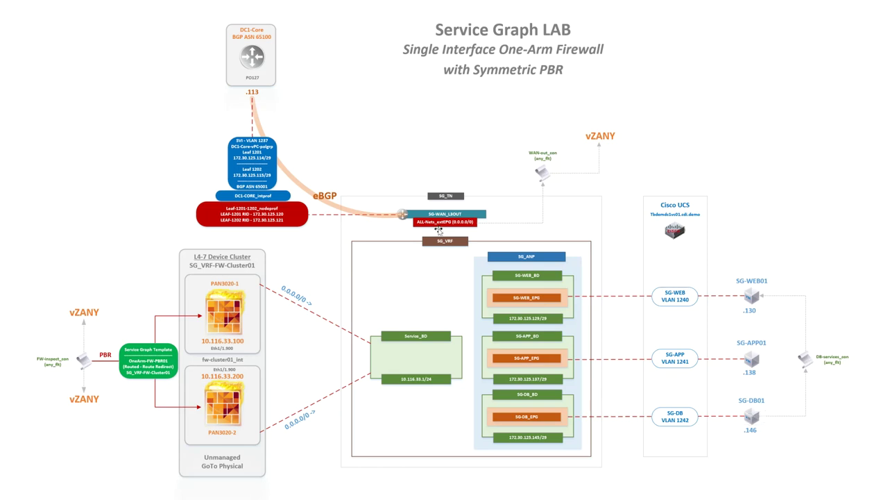
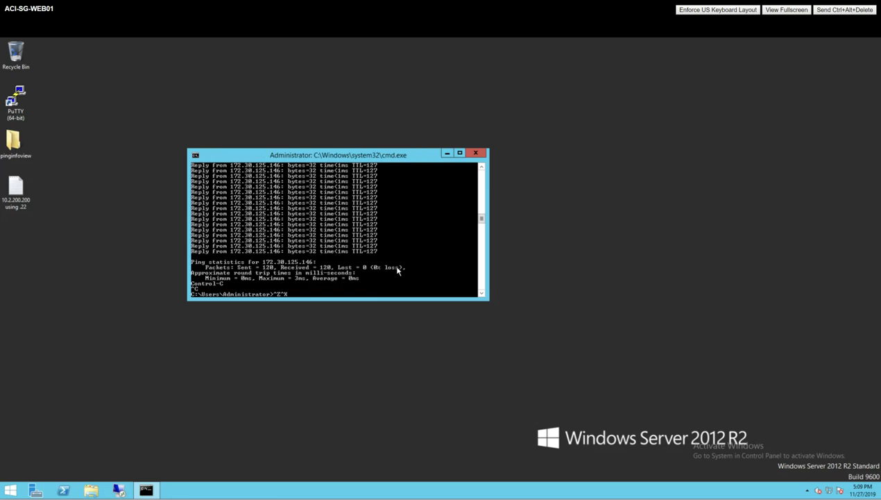
On WEB01, run ping 4.2.2.2 -t for a continuous ping.
text(ping 4.2.)
text(2.2 -t)
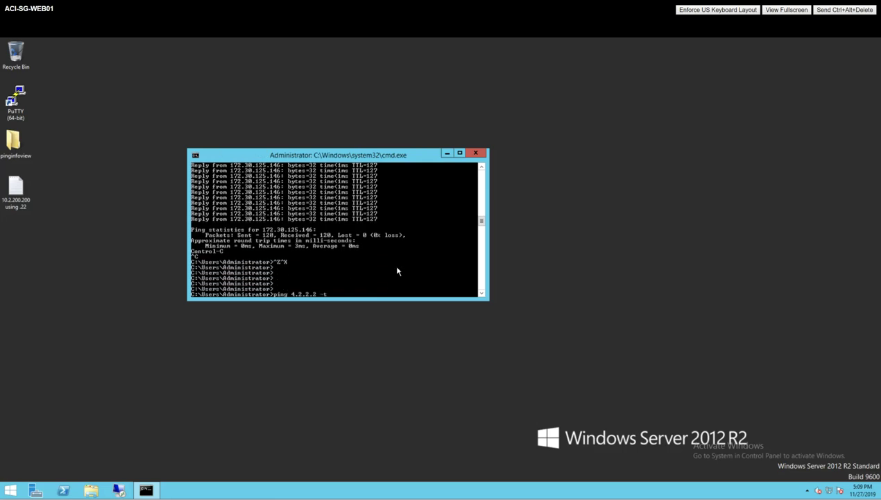
key(Return)
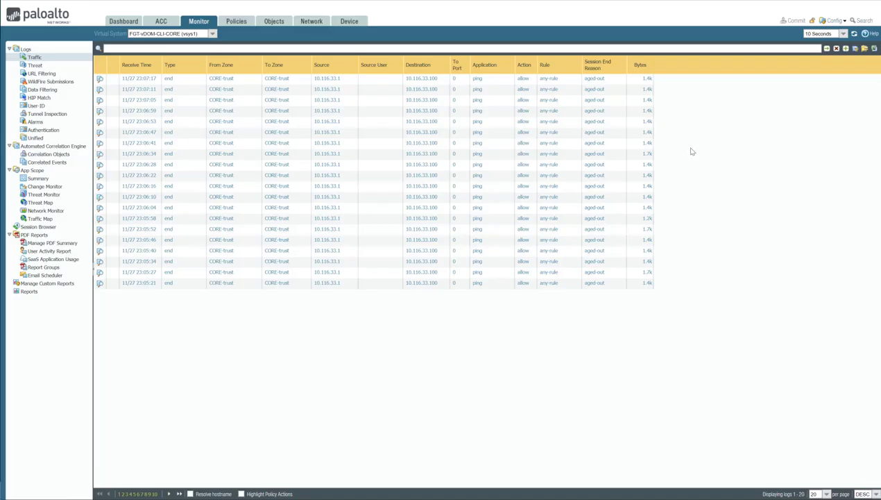
Refresh the first firewall's traffic log, then switch to another window.
click(853, 33)
mouse_move(21, 499)
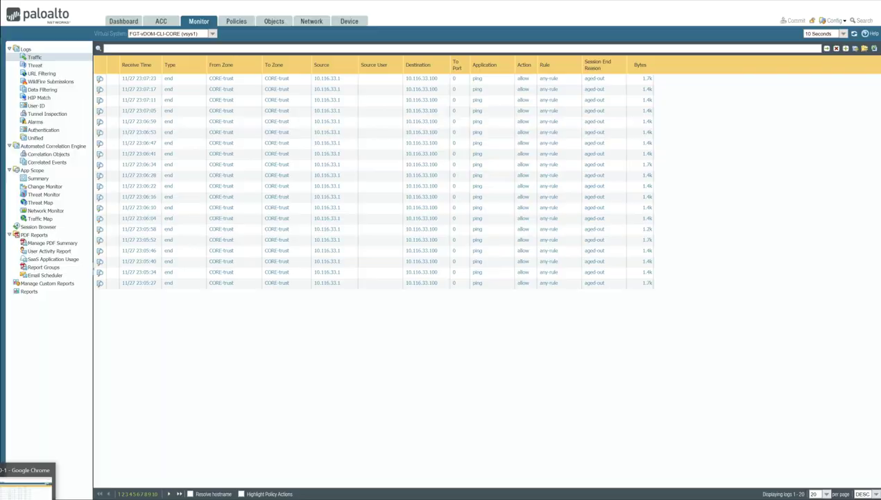
click(21, 499)
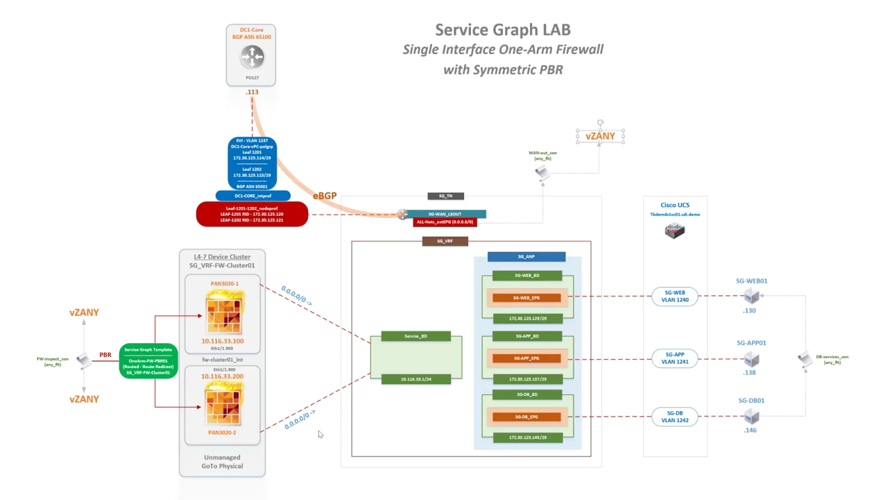
Deselect the vZANY box on the topology slide and bring up the second firewall's window.
click(299, 4)
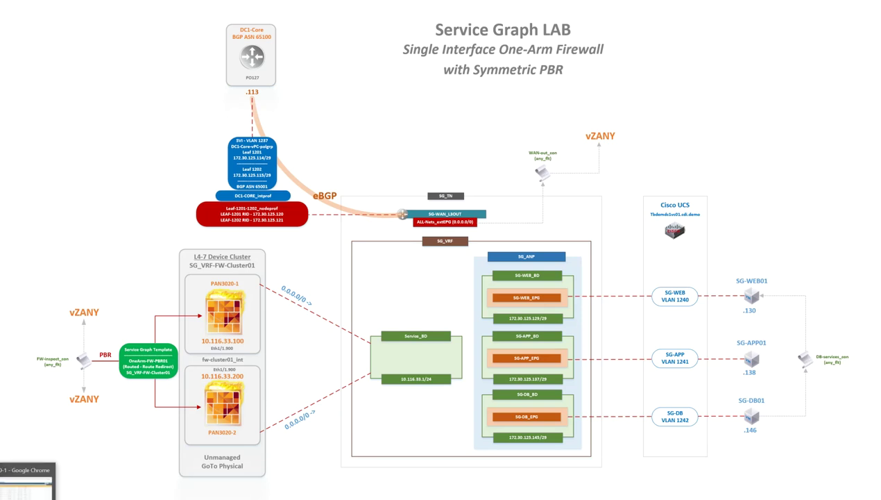
click(28, 475)
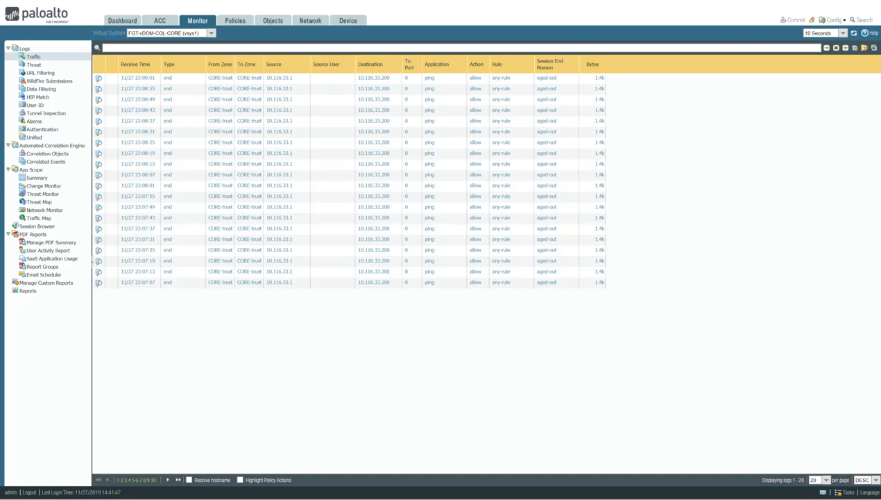
Stop WEB01's continuous ping to 4.2.2.2 and get a fresh prompt.
key(alt+Tab)
key(ctrl+c)
key(ctrl+z)
key(ctrl+x)
key(Return)
key(Return)
key(Return)
key(Return)
key(Return)
key(Return)
key(Return)
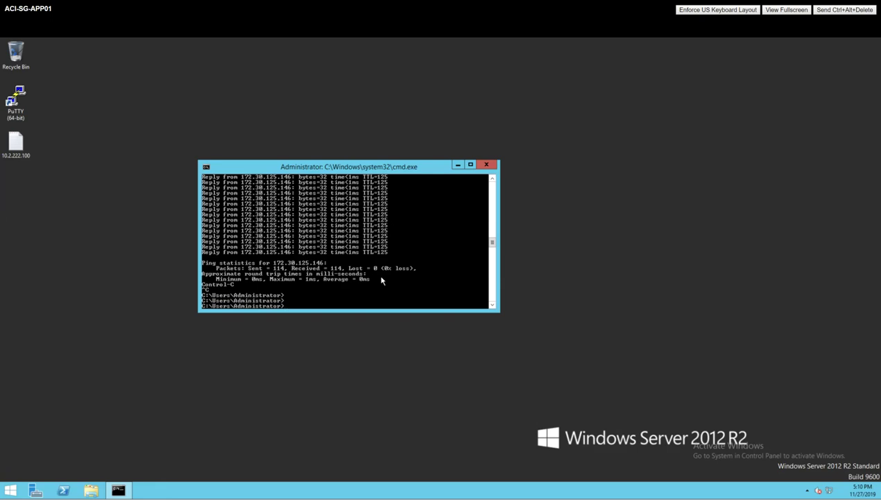
On APP01, run ping 172.30.125.146 -t and make the console window taller.
key(Return)
key(Return)
key(Return)
key(Return)
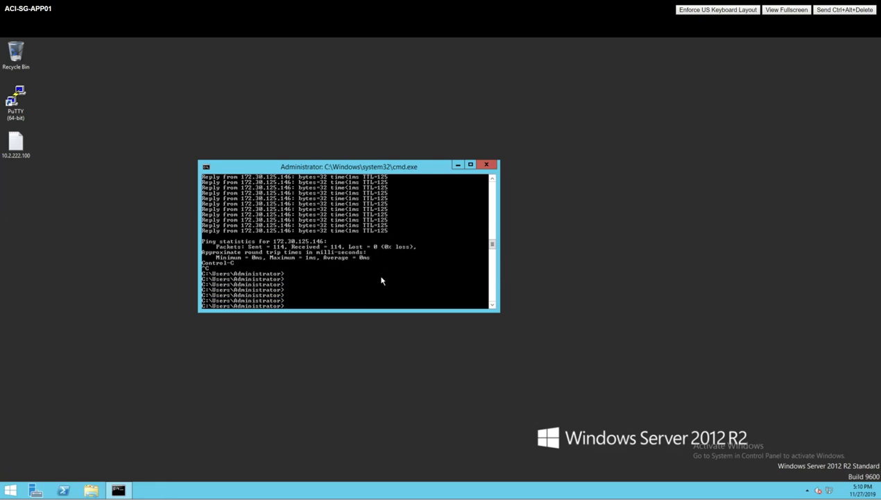
text(ping 172.30.125.146 -t)
key(Return)
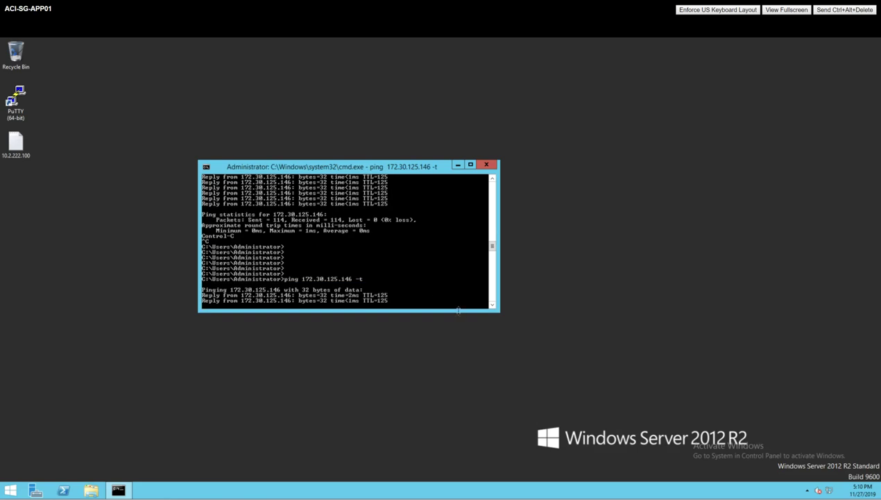
drag(458, 313, 458, 461)
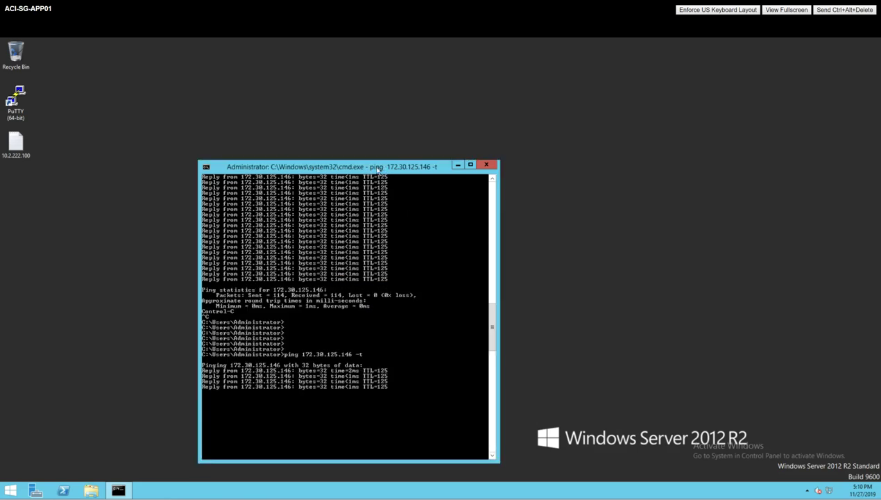
drag(372, 160, 371, 54)
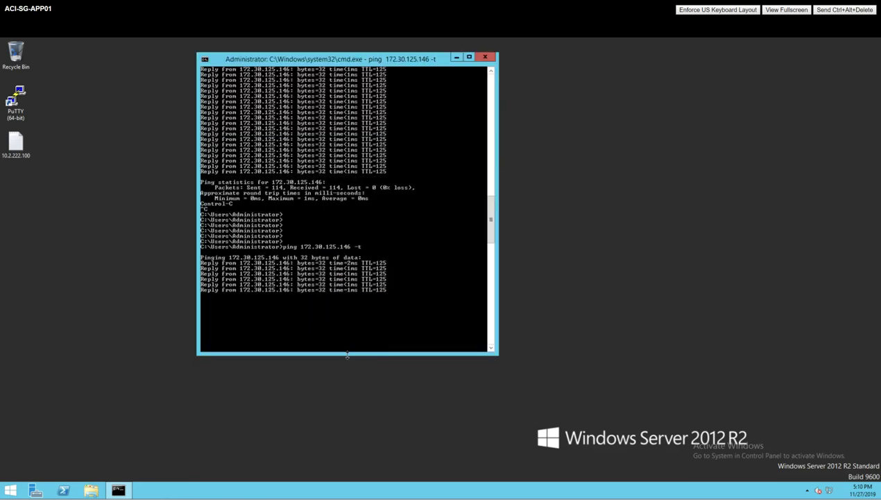
drag(347, 355, 349, 461)
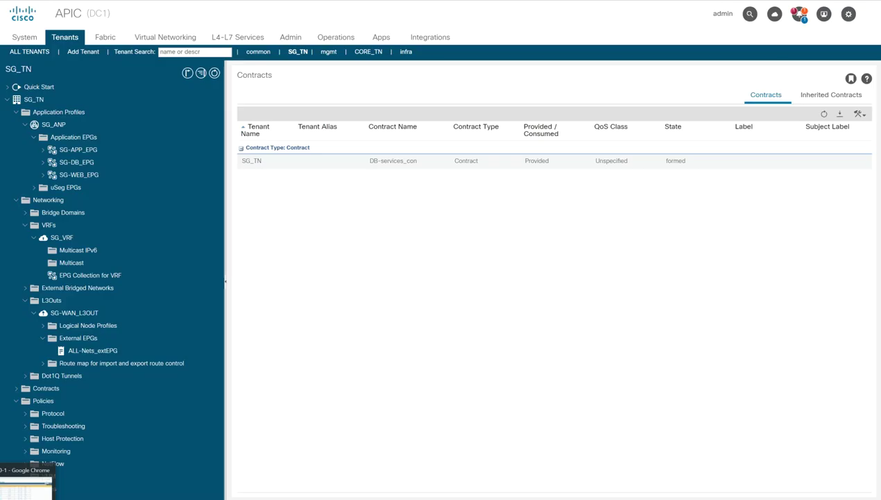
Check the APP01 console and APIC, then confirm 172.30.125.138→172.30.125.146 pings in the first firewall's traffic log.
mouse_move(26, 478)
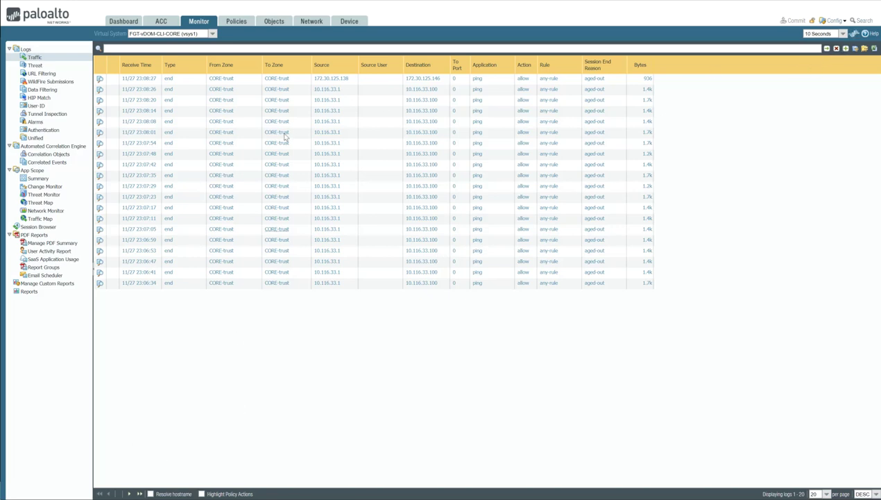
click(28, 479)
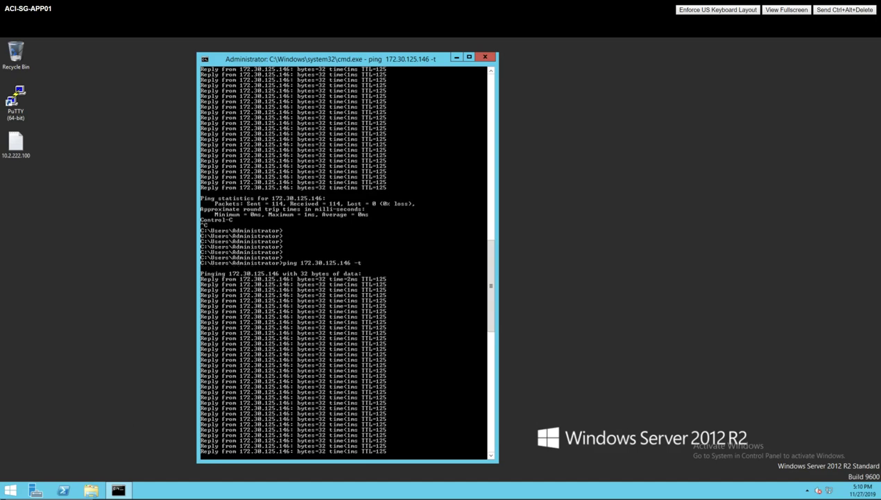
click(25, 485)
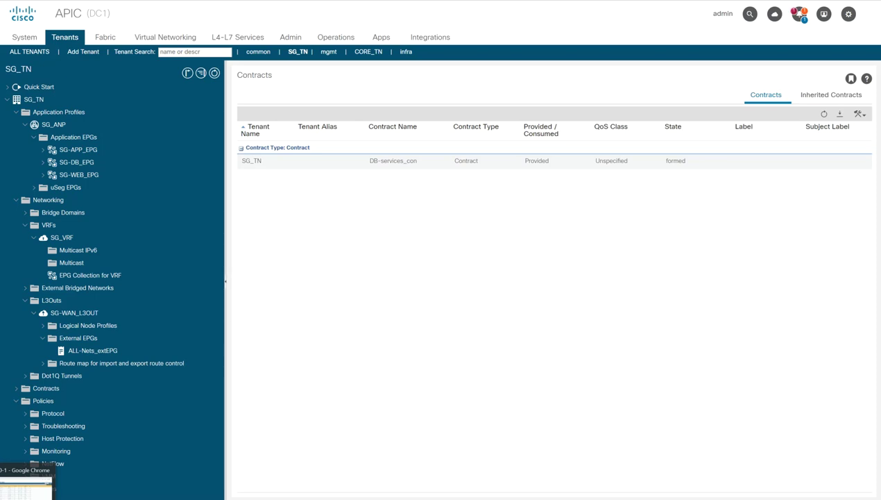
click(25, 486)
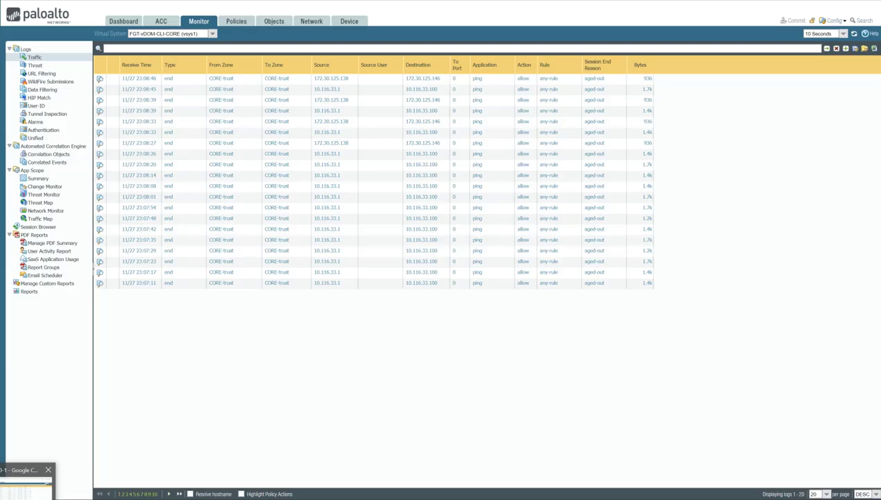
Set ethernet1/1's link state to down on the first firewall.
click(311, 22)
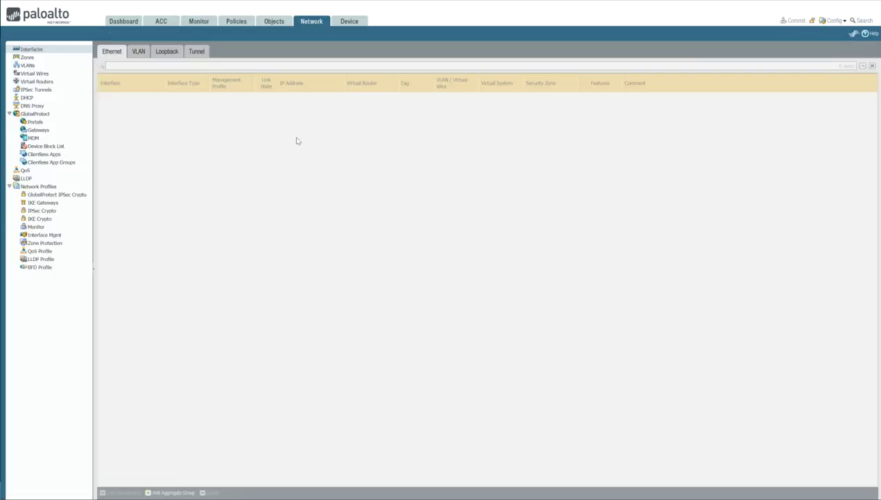
click(121, 98)
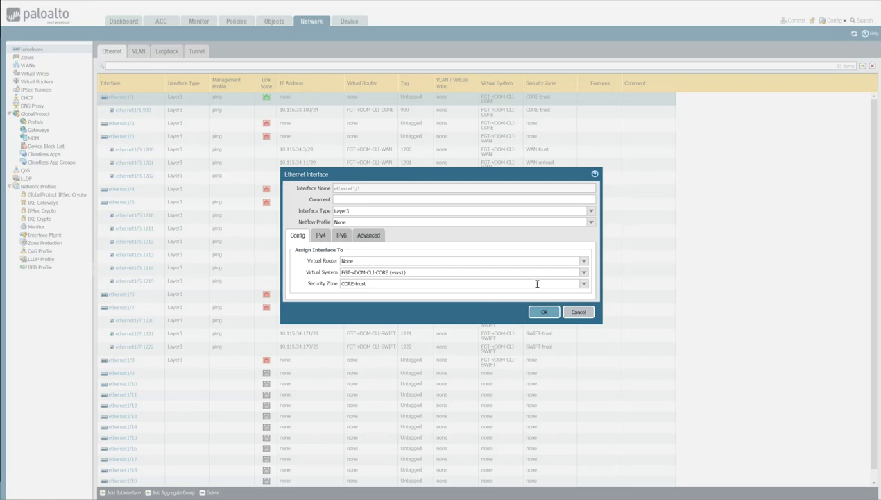
click(371, 235)
click(581, 261)
click(559, 290)
click(544, 386)
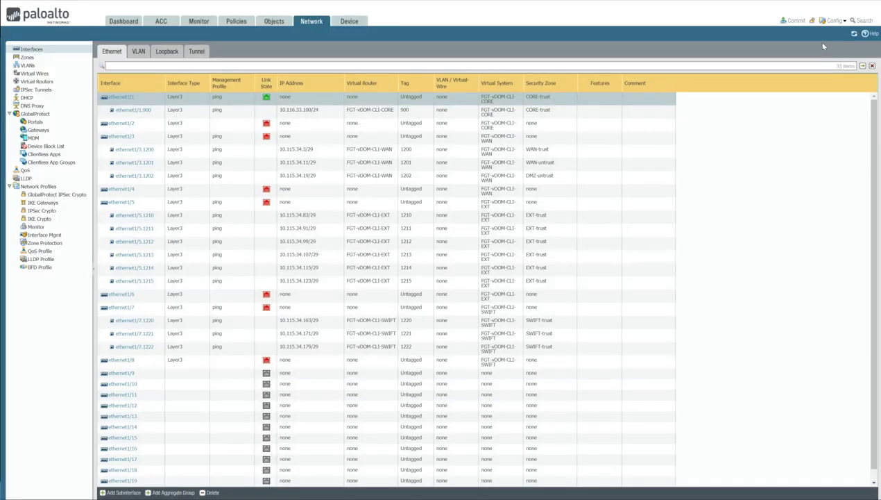
Commit the configuration to the first firewall and return to the APP01 console.
click(792, 20)
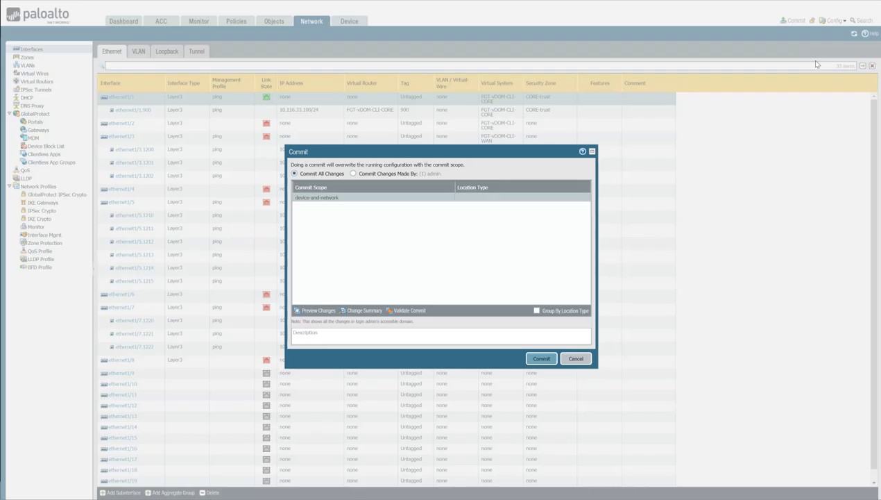
click(540, 359)
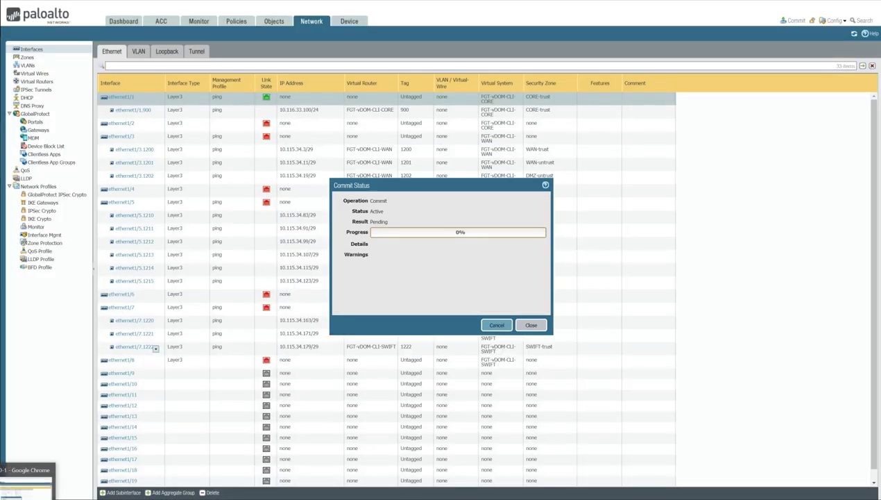
click(27, 486)
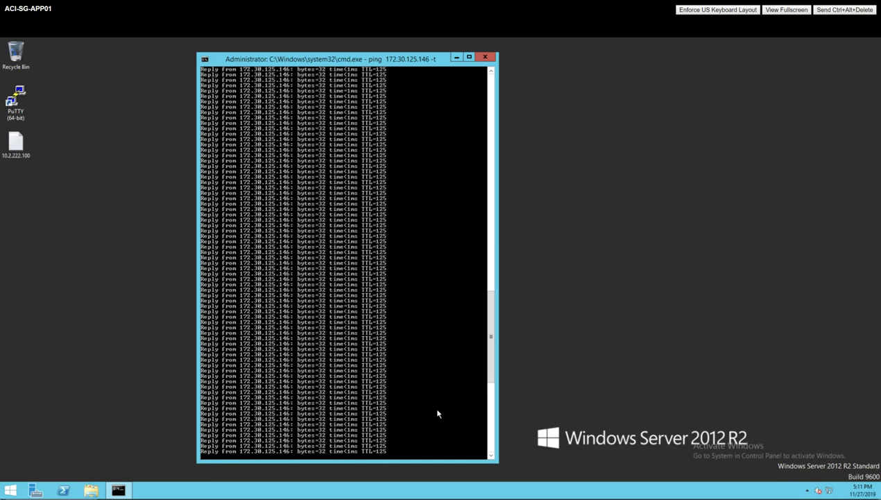
drag(490, 343, 491, 404)
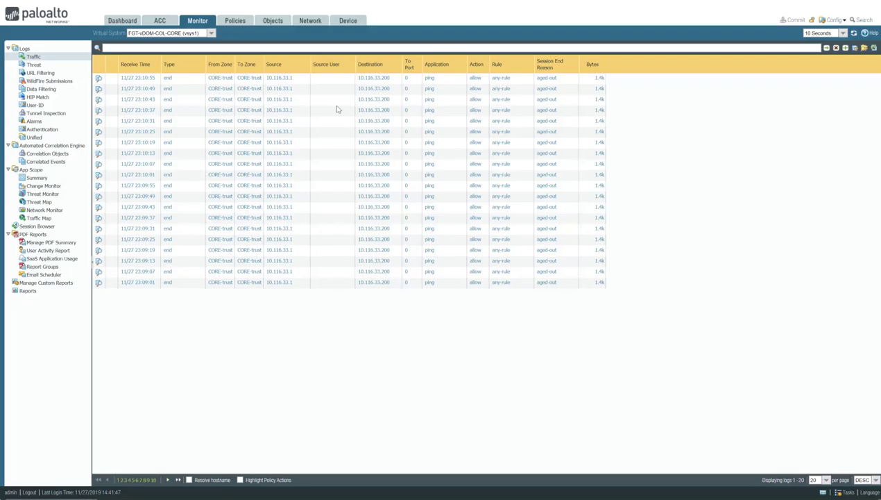
Refresh the second firewall's traffic log to confirm 172.30.125.138→172.30.125.146 pings pass through it.
click(854, 34)
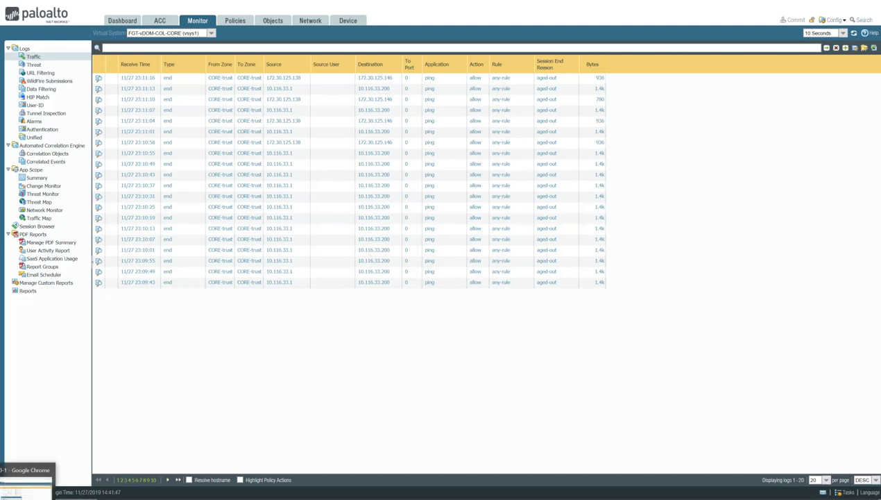
click(25, 484)
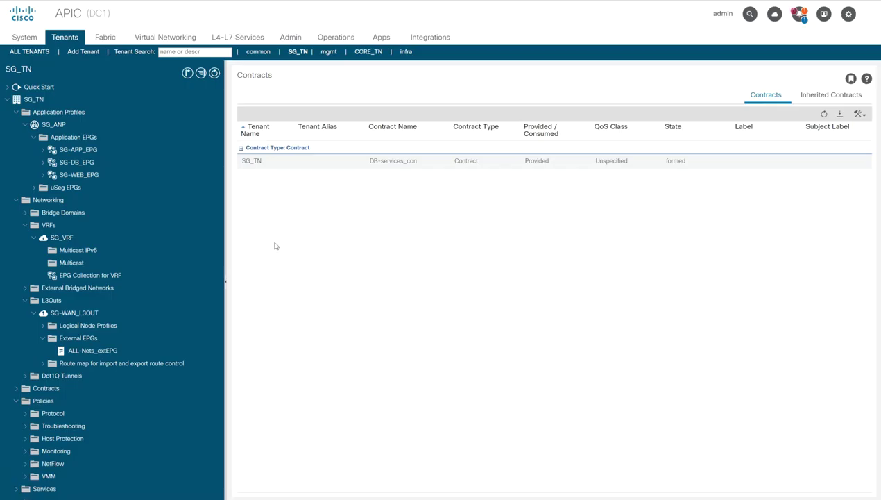
mouse_move(25, 498)
click(26, 479)
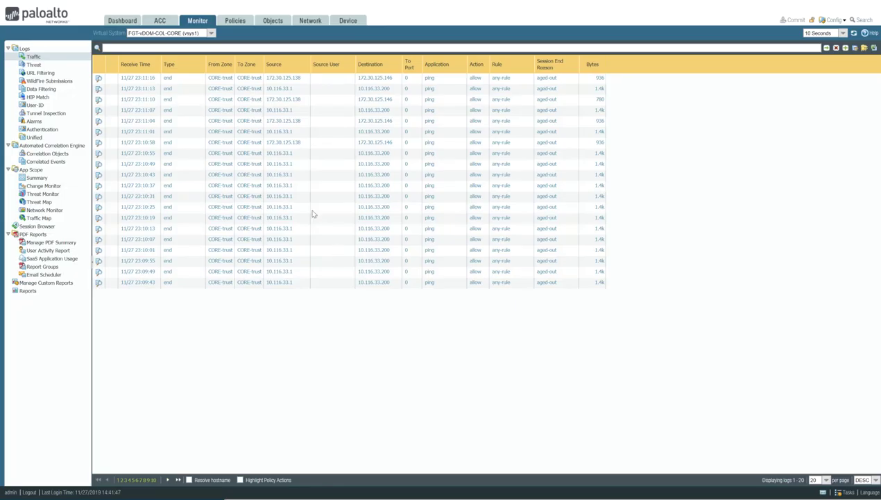
On the first firewall, dismiss the finished commit status and open ethernet1/1's settings.
mouse_move(25, 498)
click(25, 478)
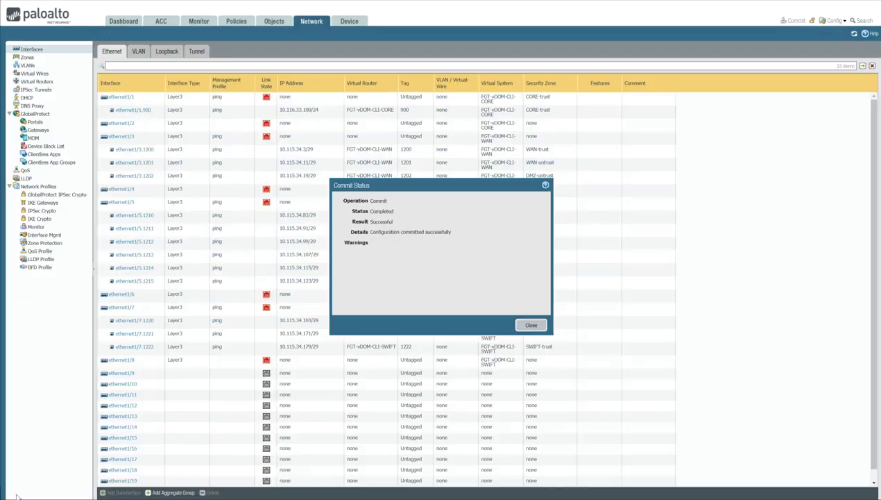
click(530, 324)
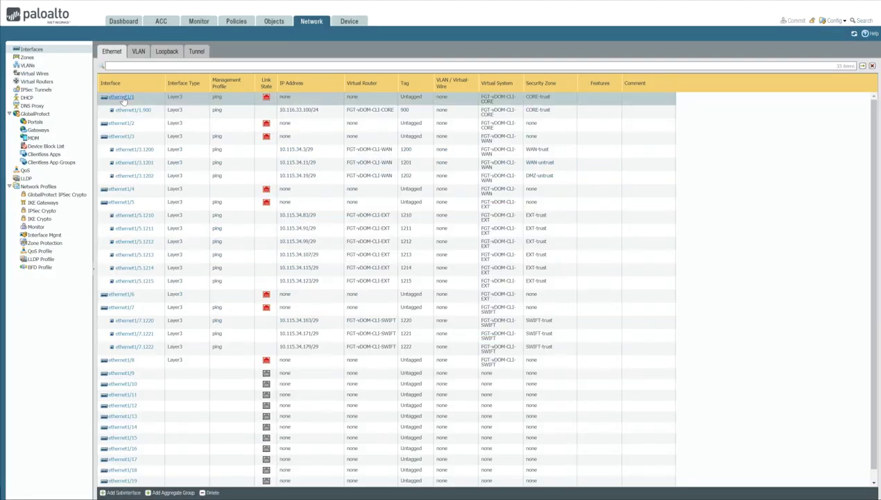
click(125, 97)
Set ethernet1/1's link state back to up and save the interface.
click(369, 236)
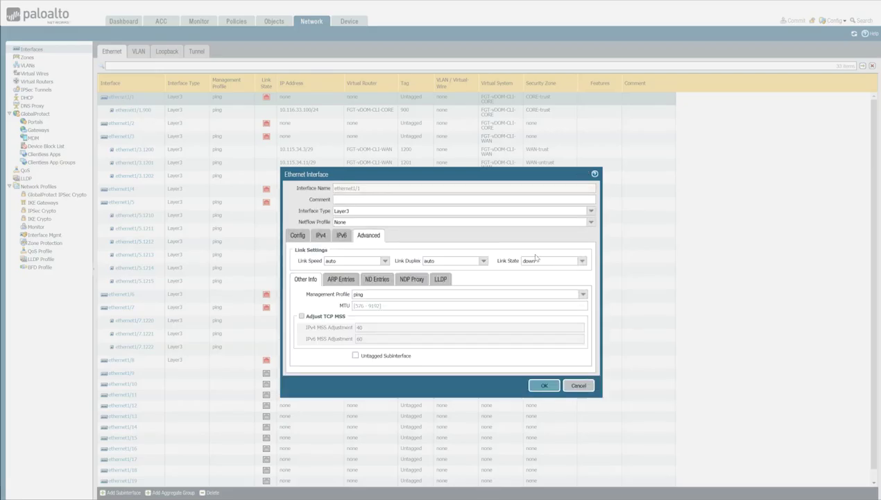
click(577, 262)
click(546, 278)
click(544, 385)
Commit all changes to the first firewall.
click(793, 20)
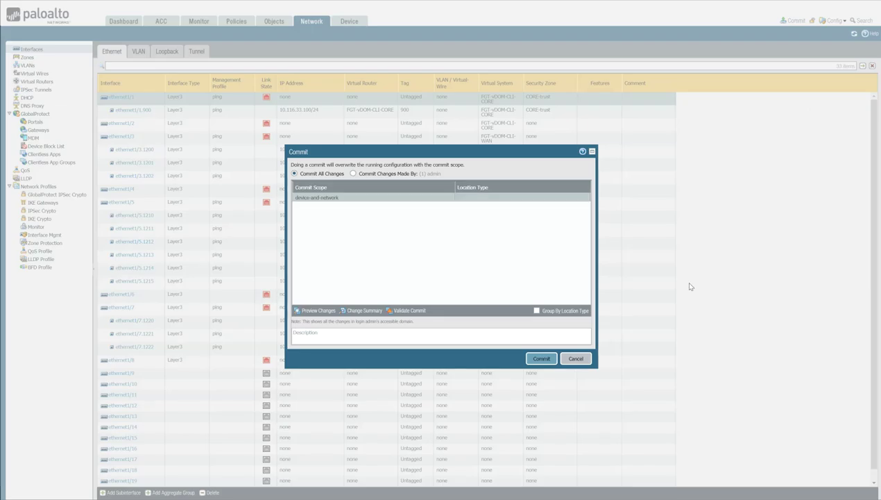
click(541, 358)
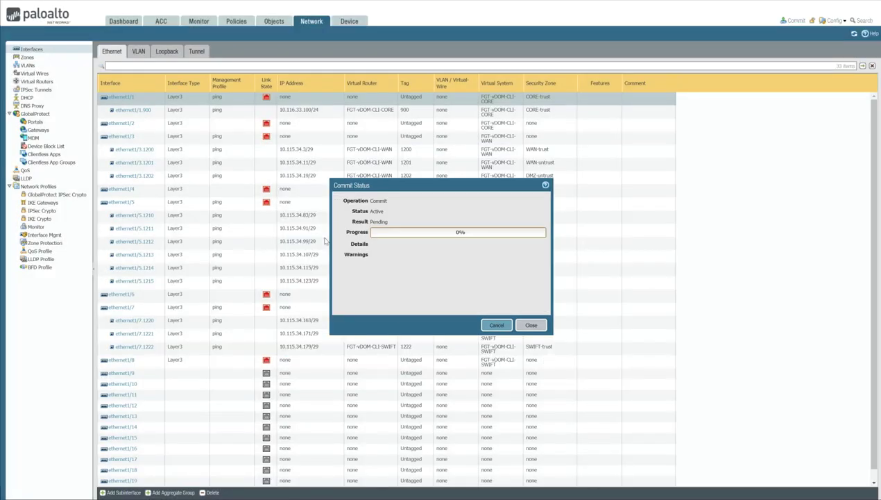
mouse_move(26, 497)
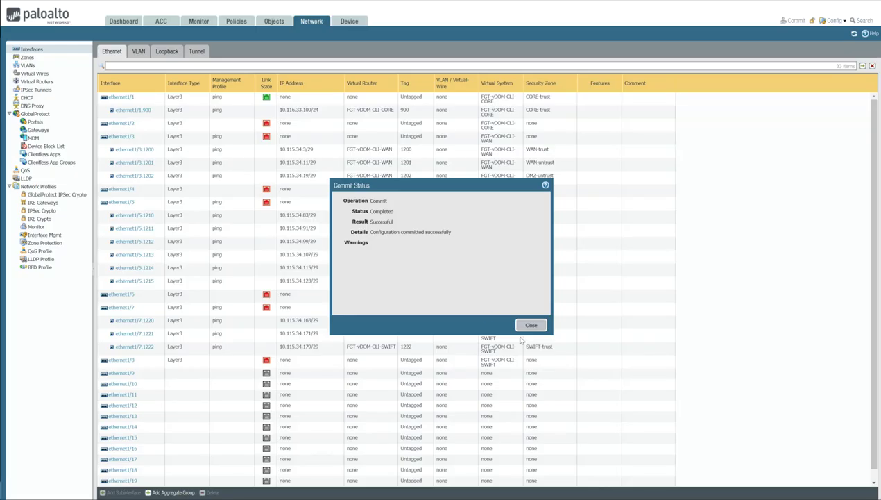
Dismiss the finished commit status and open the Monitor traffic log.
click(529, 323)
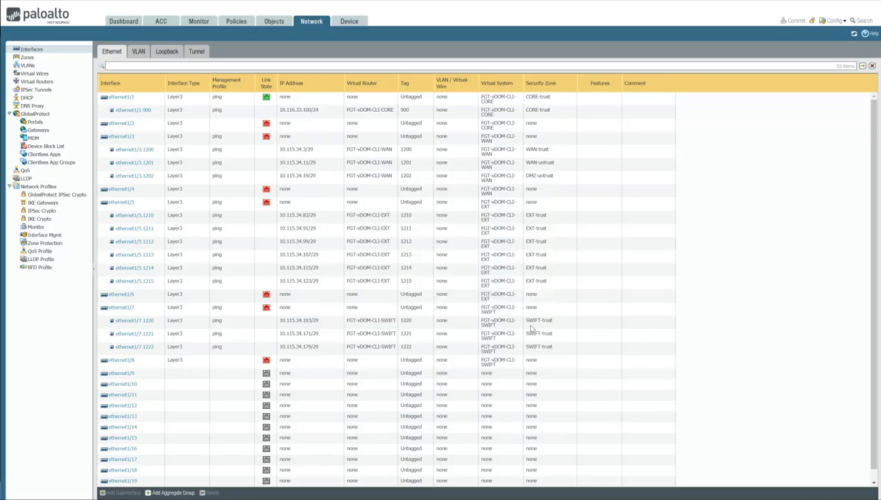
click(197, 26)
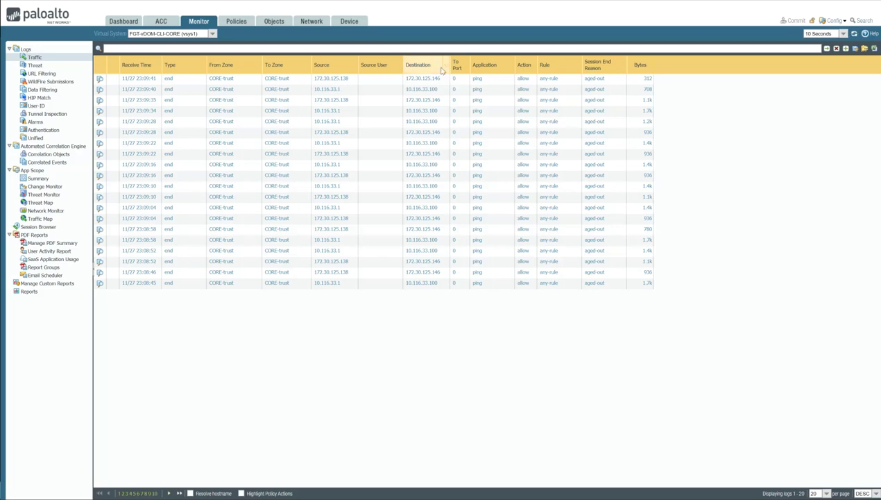
Refresh the traffic log four times, showing allowed ping sessions through 23:11:46.
click(855, 35)
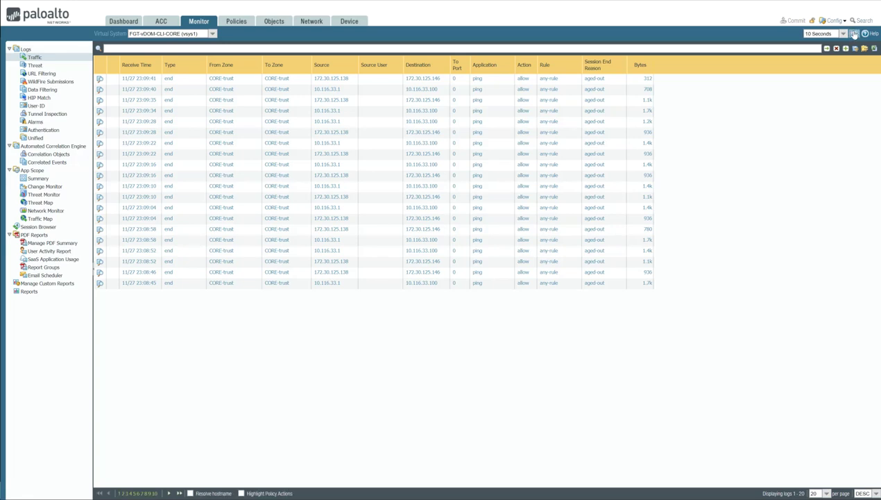
click(854, 35)
click(854, 35)
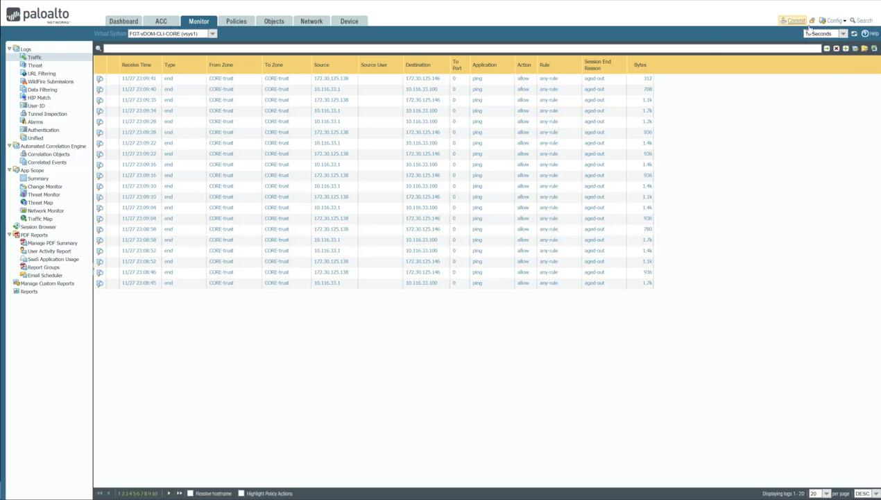
click(855, 35)
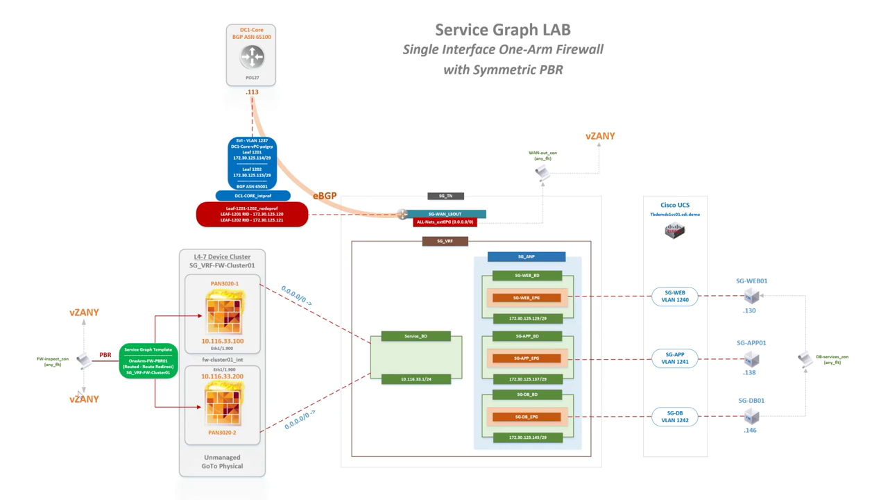
Confirm APP01's ping to 172.30.125.146 still replies, then go back to the SG_TN Contracts page.
mouse_move(21, 499)
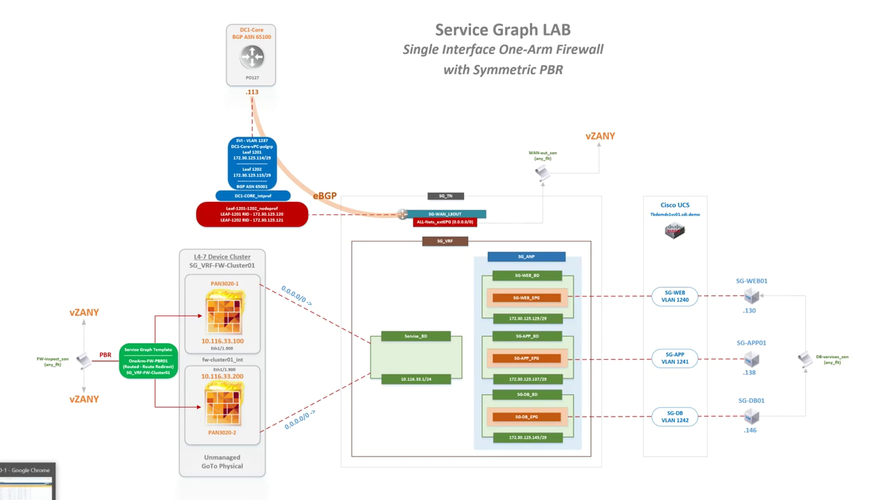
click(28, 483)
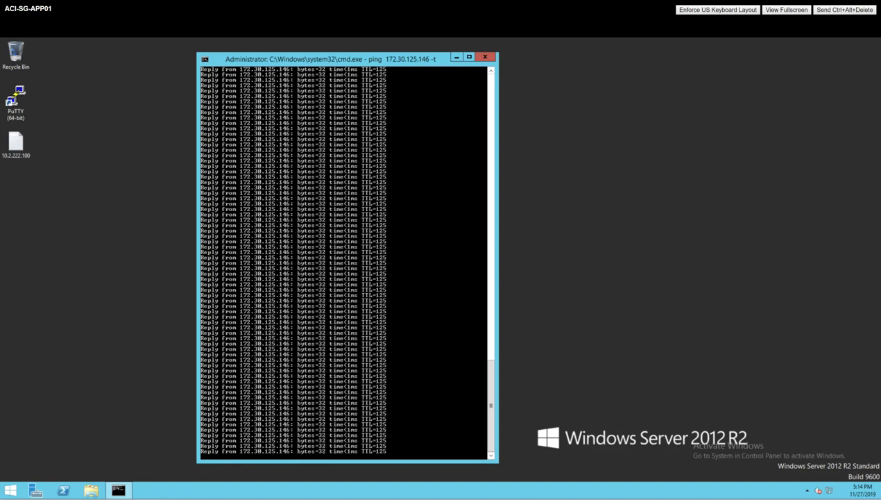
click(26, 489)
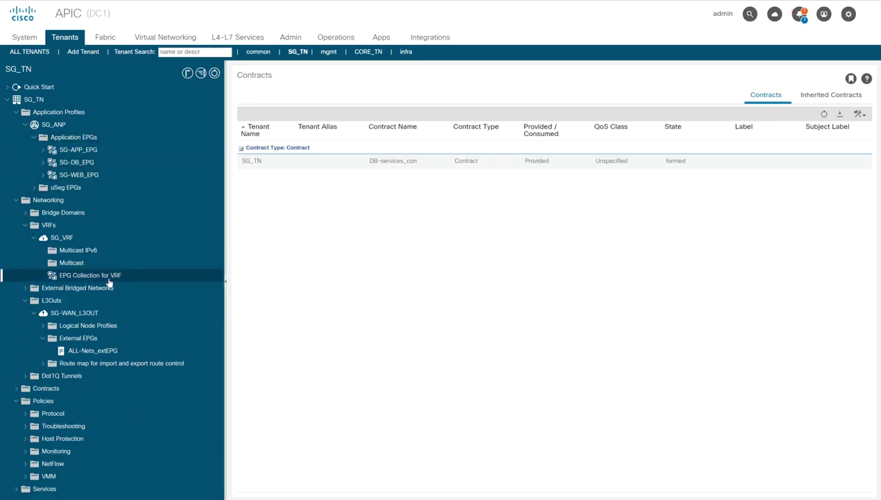
Review SG_VRF vzAny's FW-inspect_con and WAN-out_con contracts, then collapse the tree down to L4-L7 services.
click(86, 276)
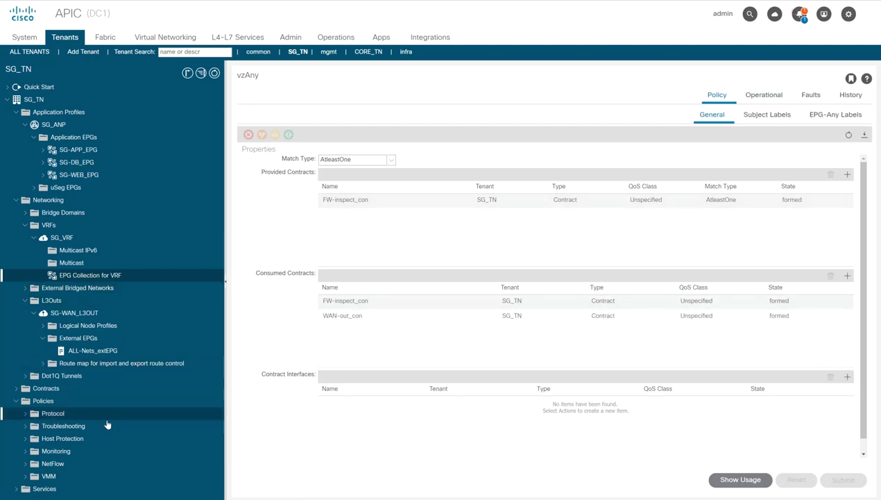
click(16, 401)
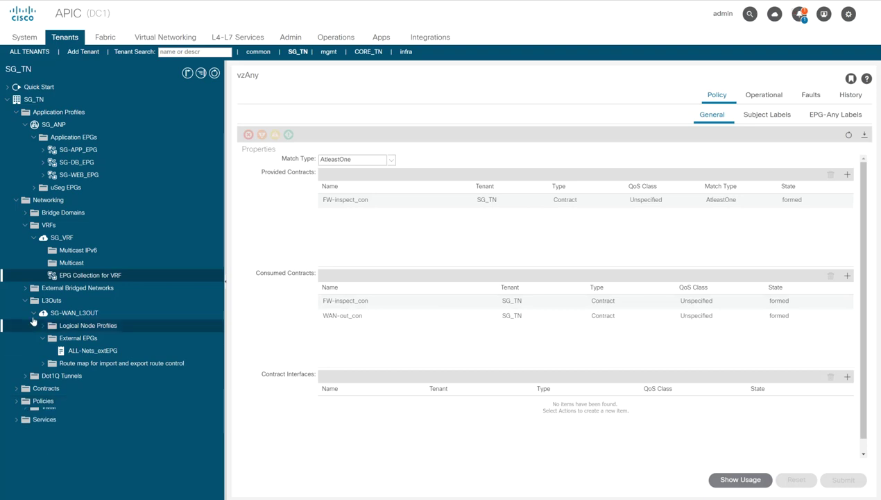
click(25, 300)
click(25, 227)
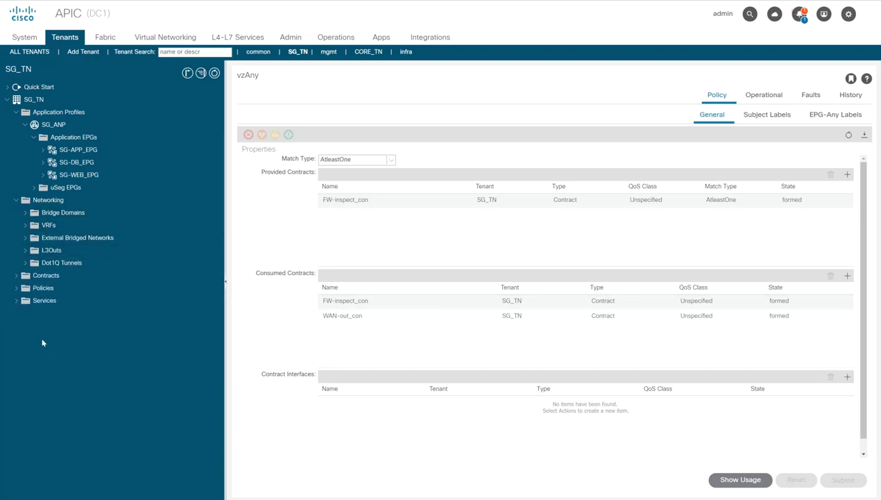
click(16, 300)
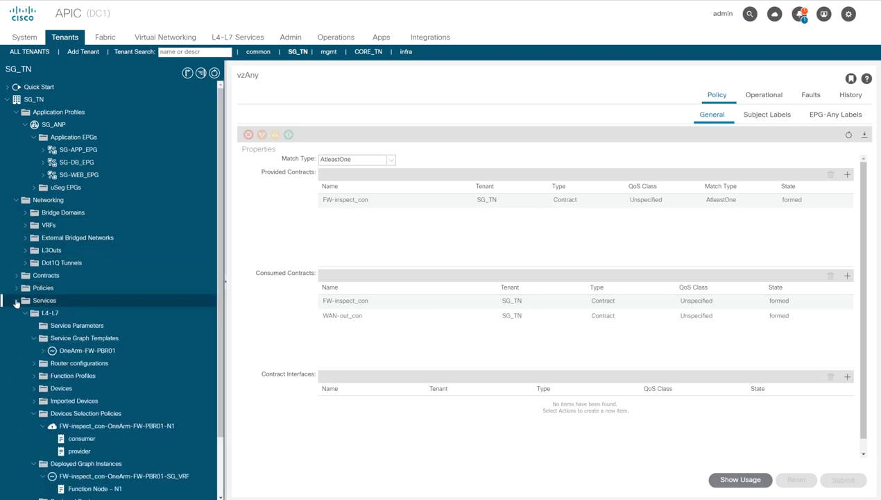
On OneArm-FW-PBR01, remove FW-inspect_con / SG_VRF/any related objects: EPGs only, plus device selection policies.
click(84, 350)
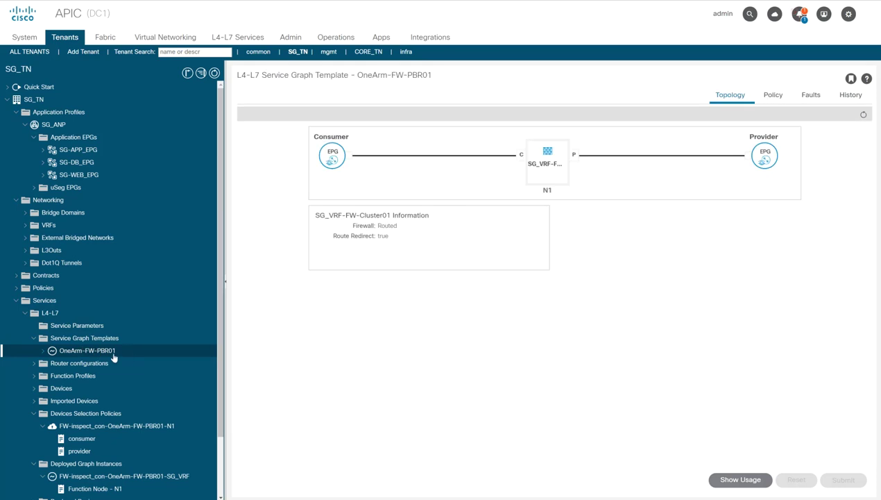
right_click(84, 353)
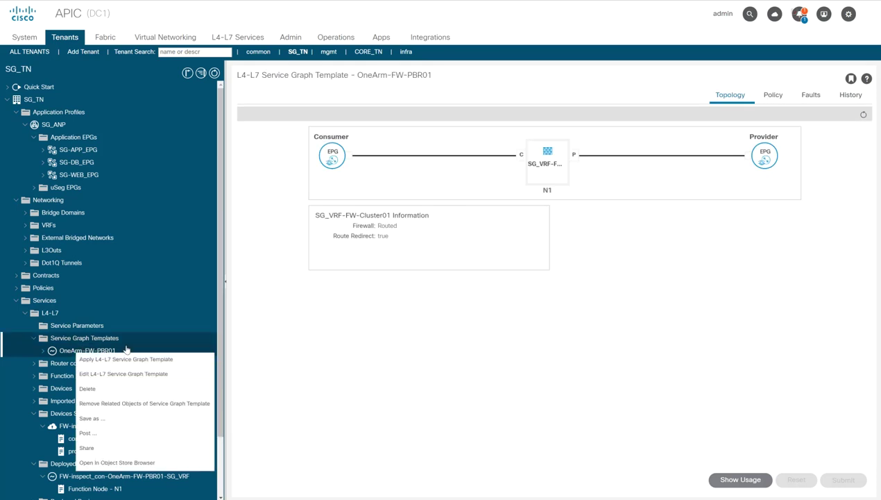
click(136, 404)
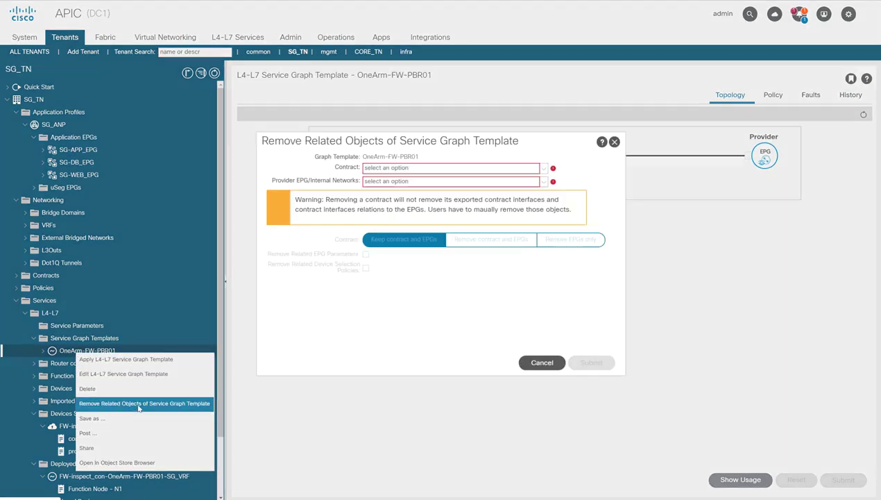
click(544, 170)
click(393, 182)
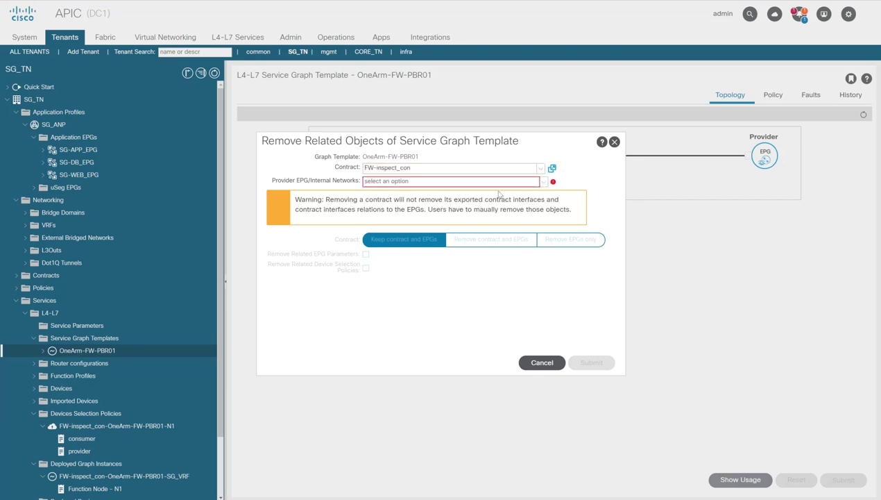
click(540, 181)
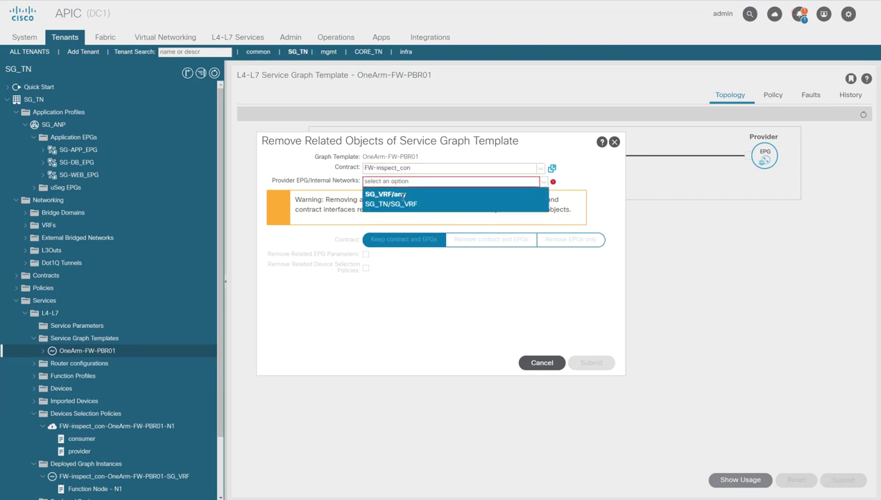
click(403, 195)
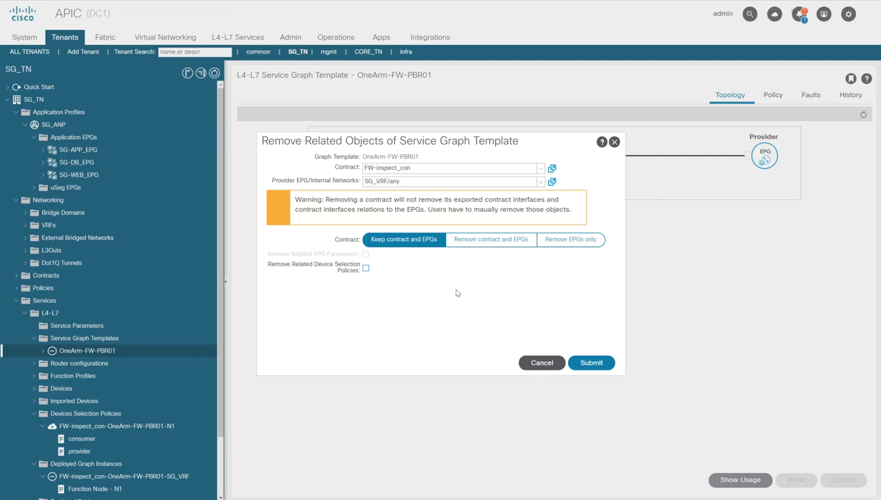
click(367, 270)
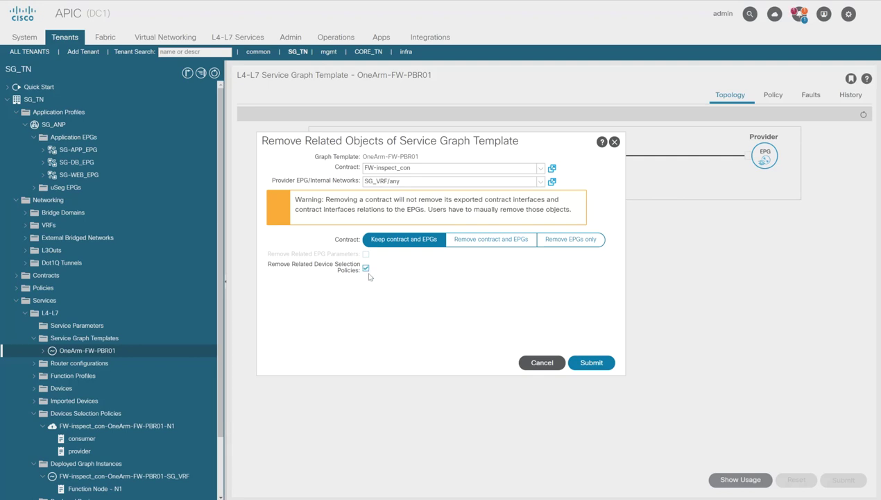
click(570, 240)
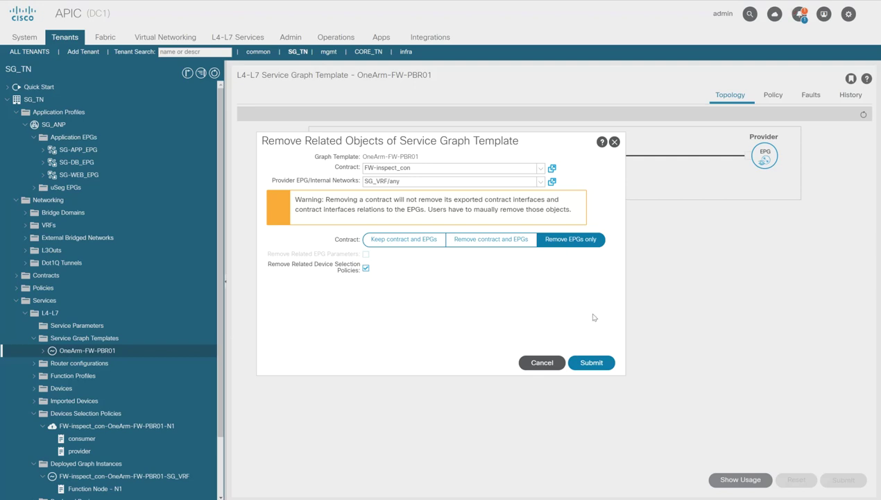
click(591, 362)
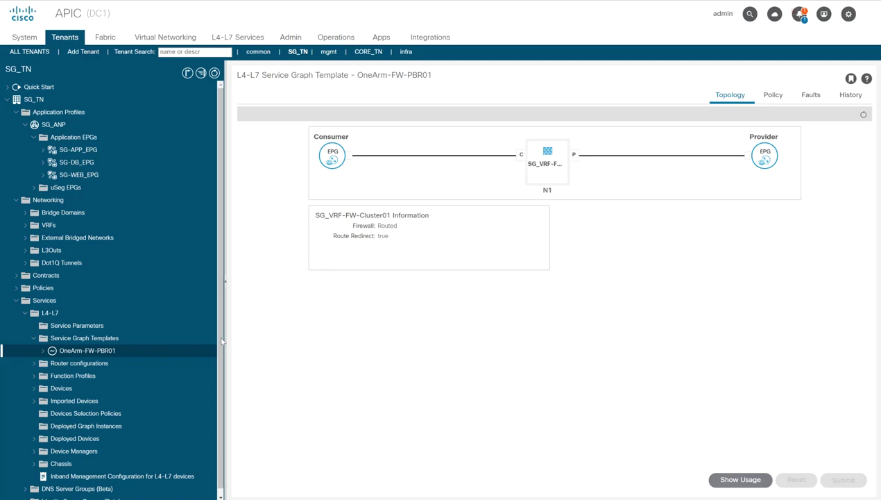
Verify Deployed Graph Instances and Devices Selection Policies are empty and SG_VRF's vzAny consumes only WAN-out_con.
click(90, 426)
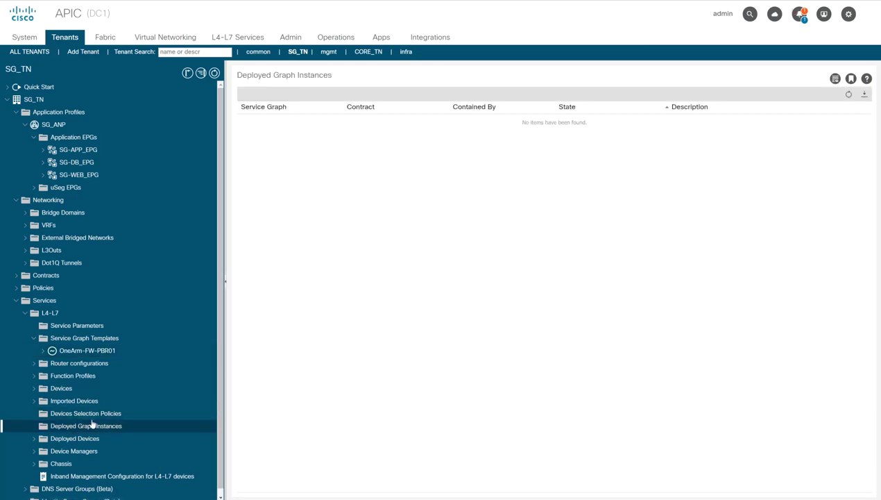
click(89, 414)
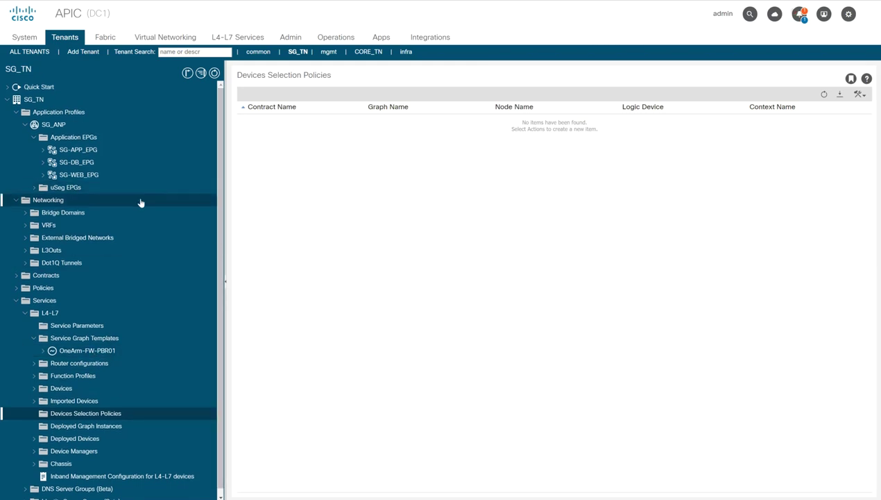
click(26, 225)
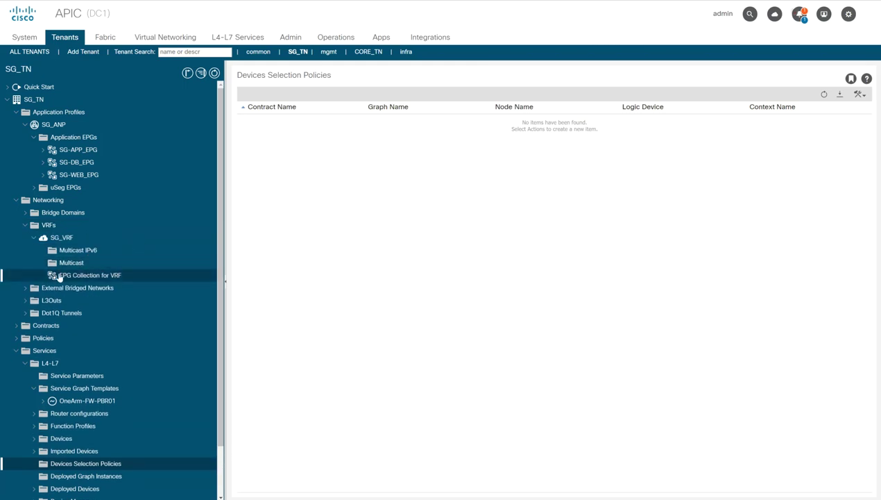
click(61, 276)
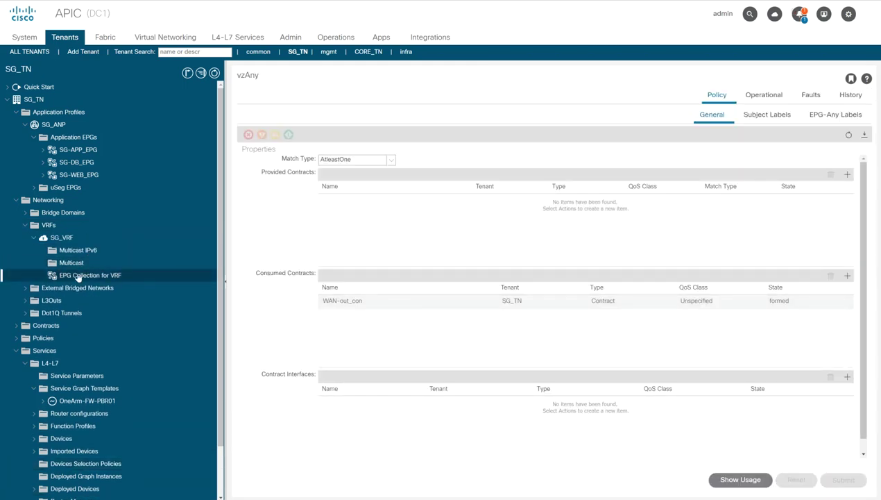